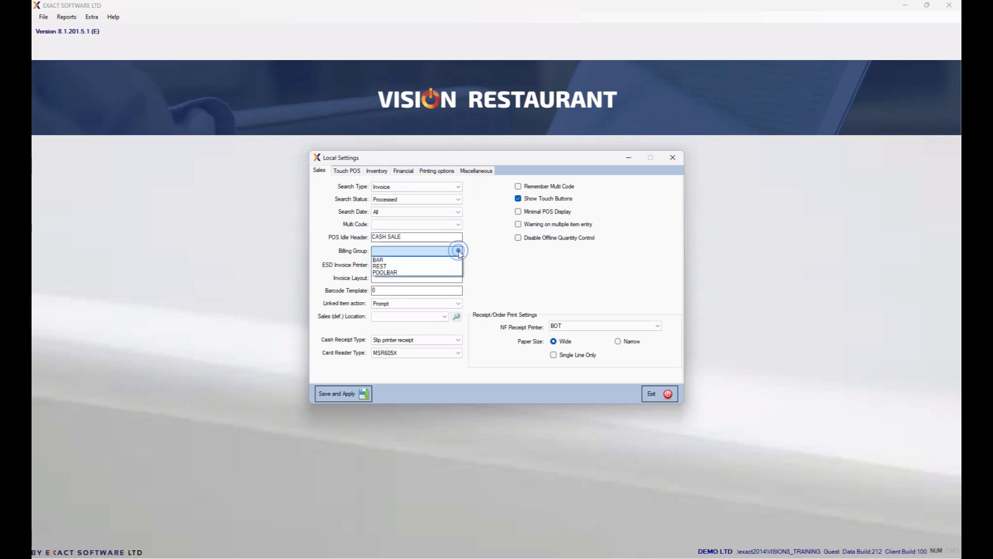
Set the Local Settings billing group to REST, then save and apply them.
{"action": "left_click", "coordinate": [422, 266]}
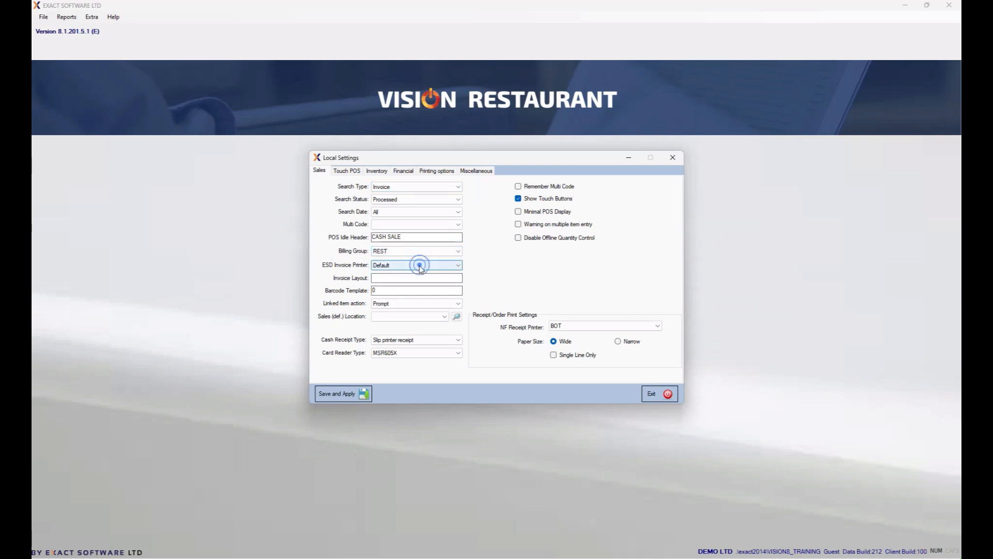
{"action": "left_click", "coordinate": [346, 394]}
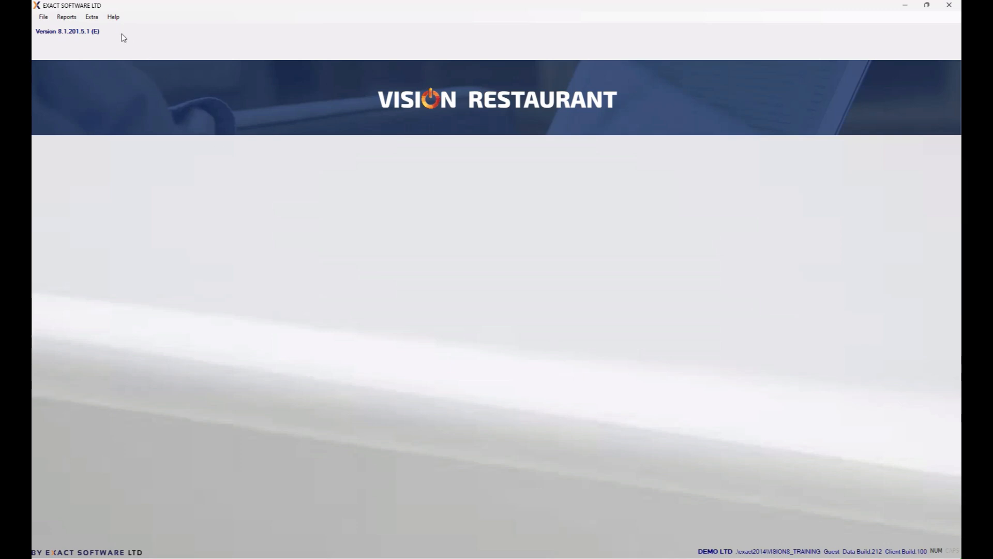
{"action": "left_click", "coordinate": [92, 18]}
{"action": "left_click", "coordinate": [105, 53]}
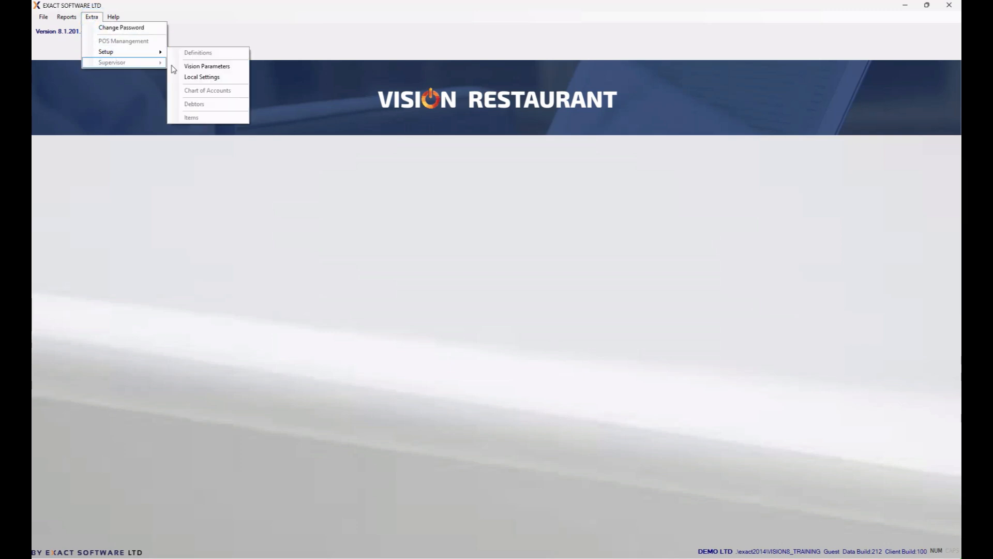
In Sales/POS Parameters, set the REST billing group's POS type to POS Order and Pay and save.
{"action": "left_click", "coordinate": [212, 67]}
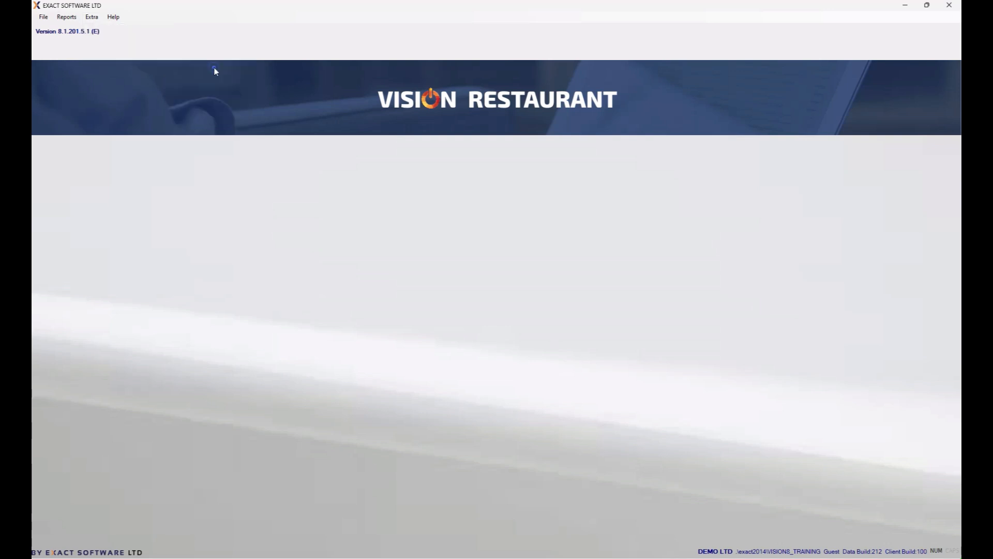
{"action": "left_click", "coordinate": [446, 154]}
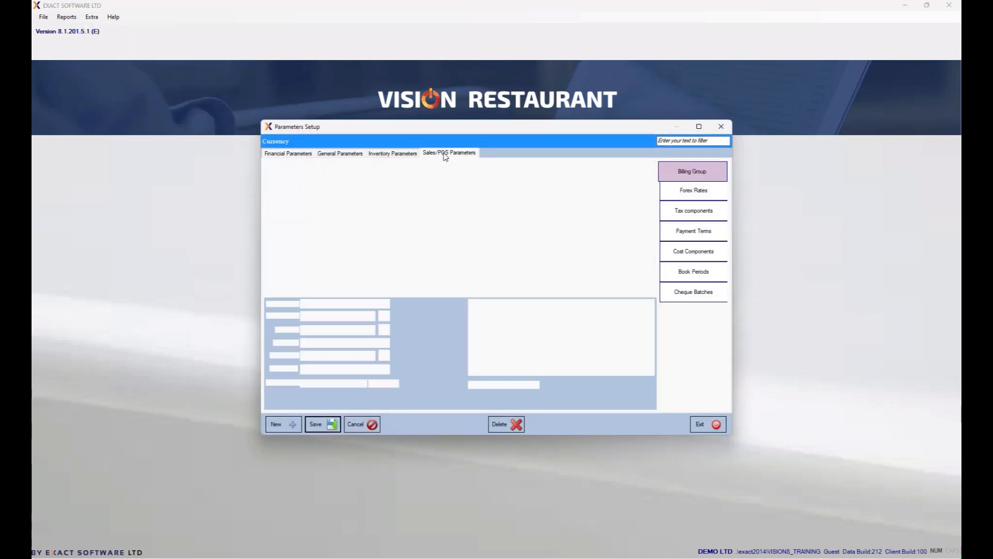
{"action": "left_click", "coordinate": [364, 185]}
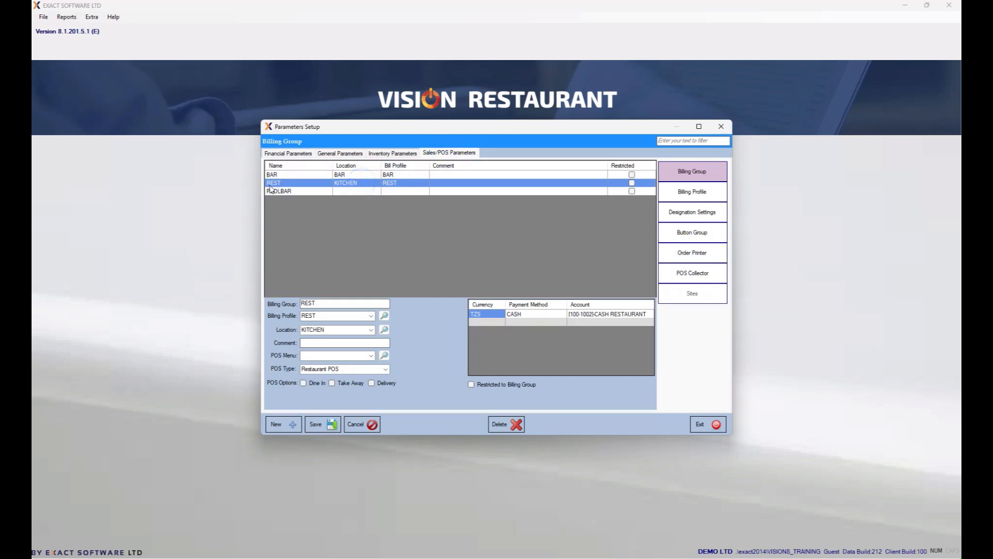
{"action": "left_click", "coordinate": [386, 370]}
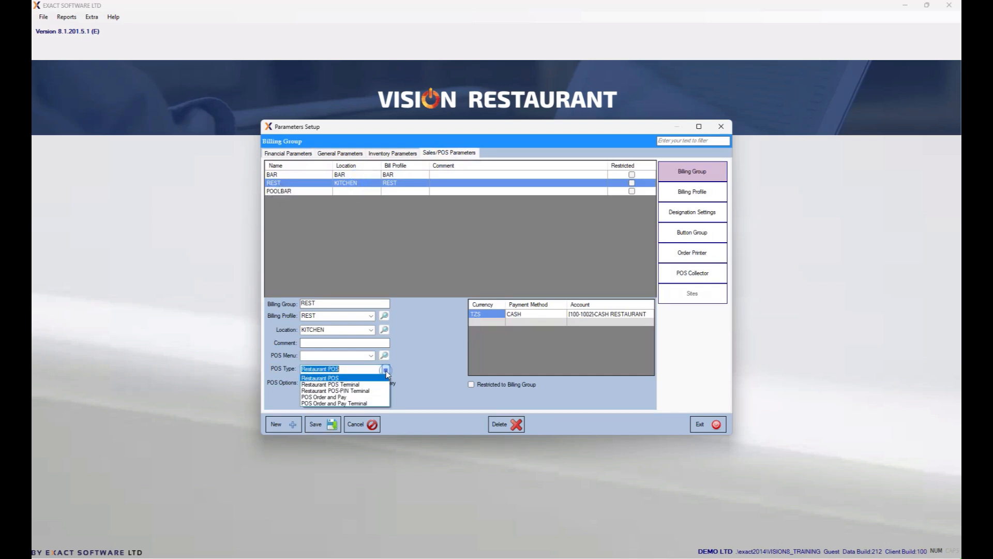
{"action": "left_click", "coordinate": [330, 398]}
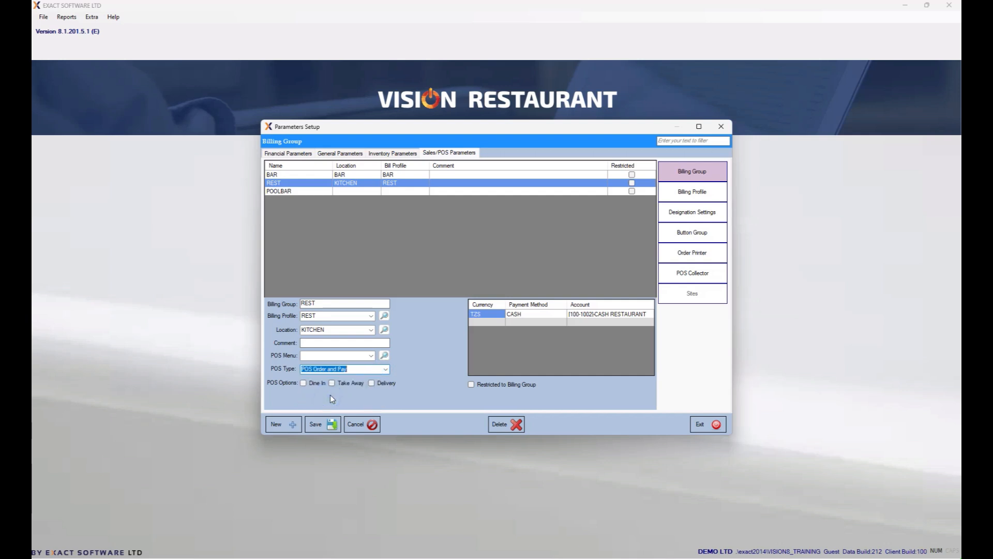
{"action": "left_click", "coordinate": [323, 425]}
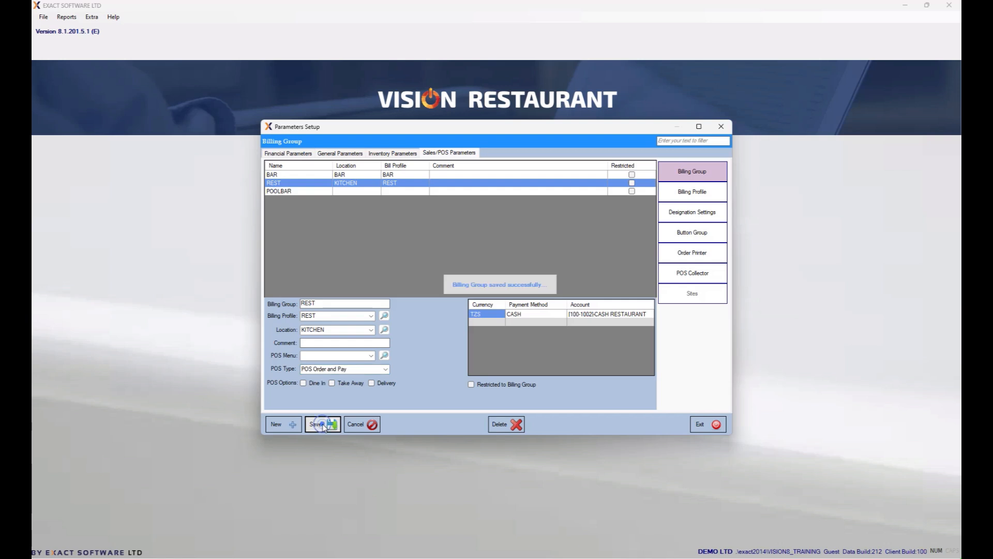
{"action": "left_click", "coordinate": [712, 427]}
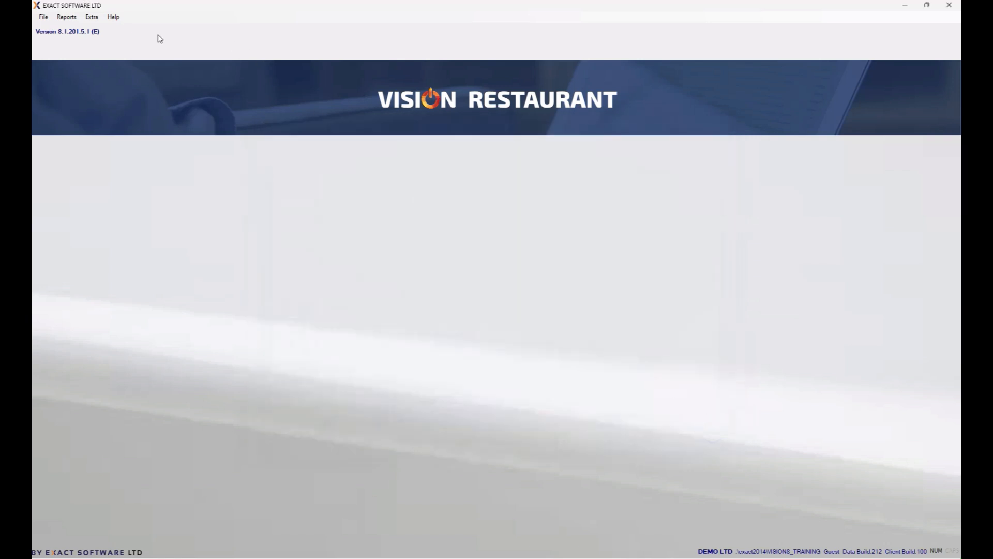
Log in to Vision Restaurant and accept the licence terms and conditions.
{"action": "left_click", "coordinate": [44, 17]}
{"action": "left_click", "coordinate": [52, 27]}
{"action": "type", "text": "Guest"}
{"action": "key", "text": "Tab"}
{"action": "type", "text": "guest"}
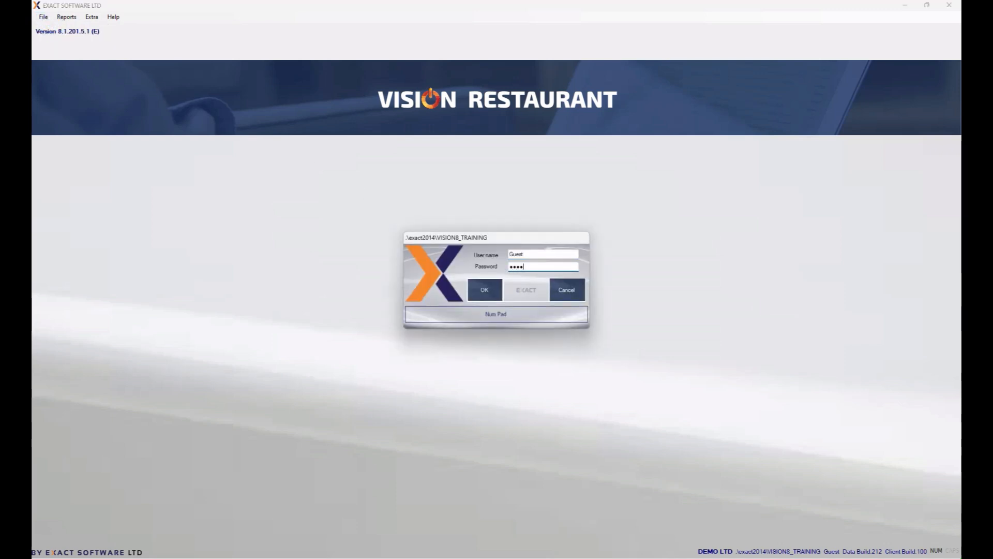
{"action": "key", "text": "Return"}
{"action": "left_click", "coordinate": [411, 347]}
{"action": "left_click", "coordinate": [570, 377]}
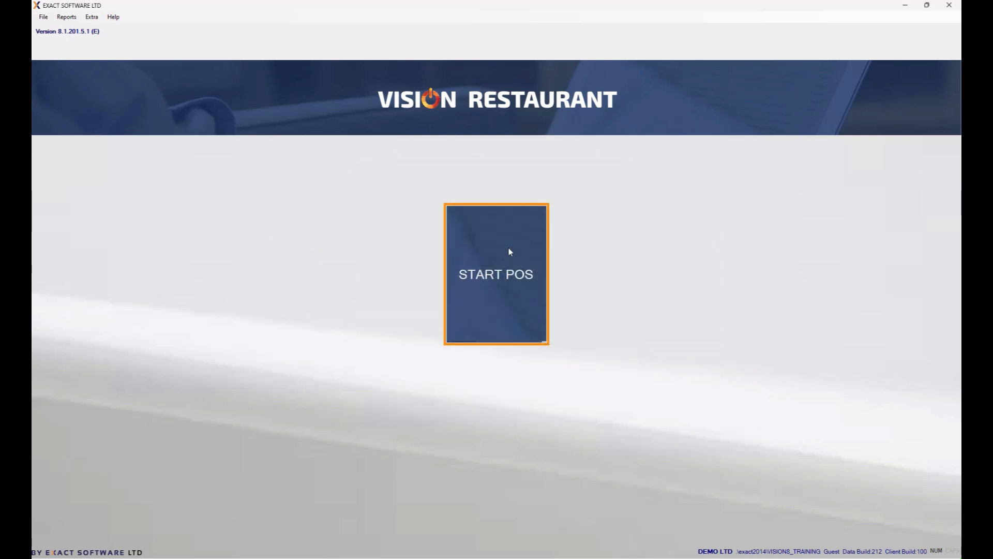
Start the POS and put the Cash Sale touch menu into program mode, acknowledging the warning.
{"action": "left_click", "coordinate": [477, 228]}
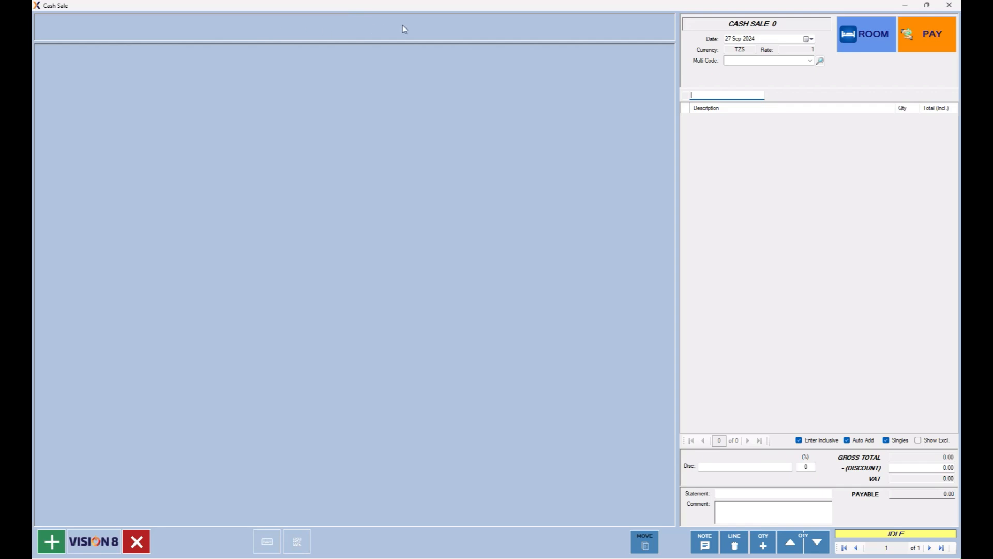
{"action": "left_click", "coordinate": [94, 541]}
{"action": "left_click", "coordinate": [71, 313]}
{"action": "left_click", "coordinate": [535, 254]}
{"action": "type", "text": "Guest"}
{"action": "key", "text": "Tab"}
{"action": "type", "text": "•••••"}
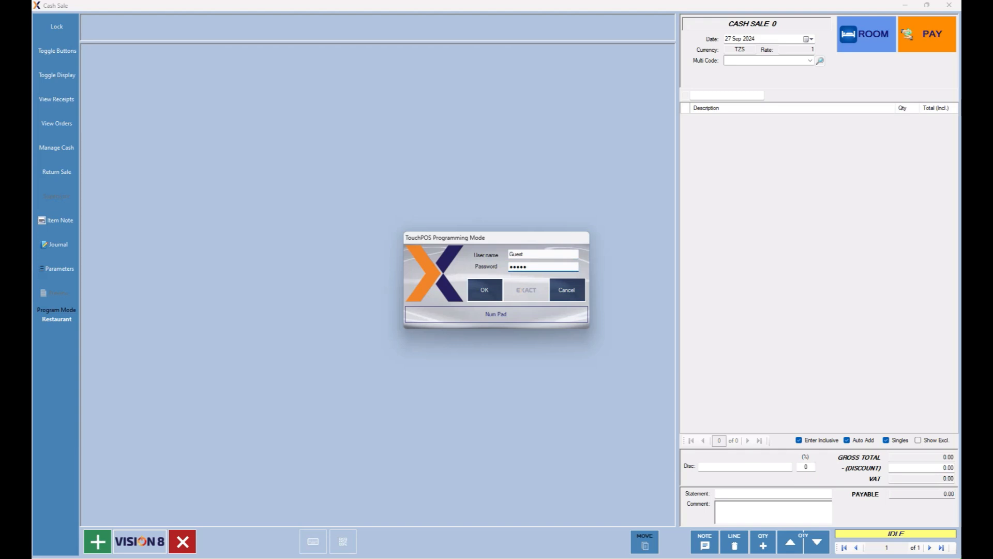
{"action": "key", "text": "Return"}
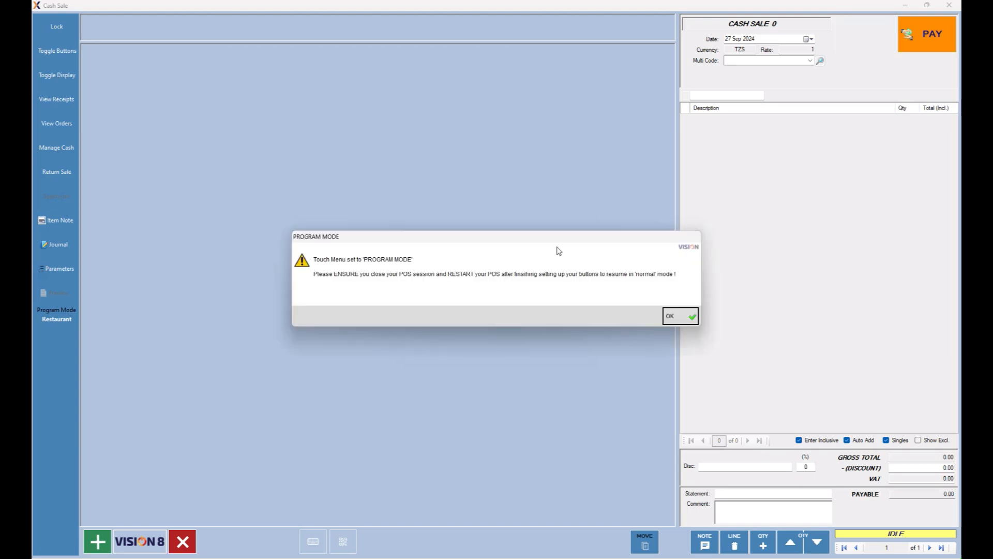
{"action": "left_click", "coordinate": [673, 317]}
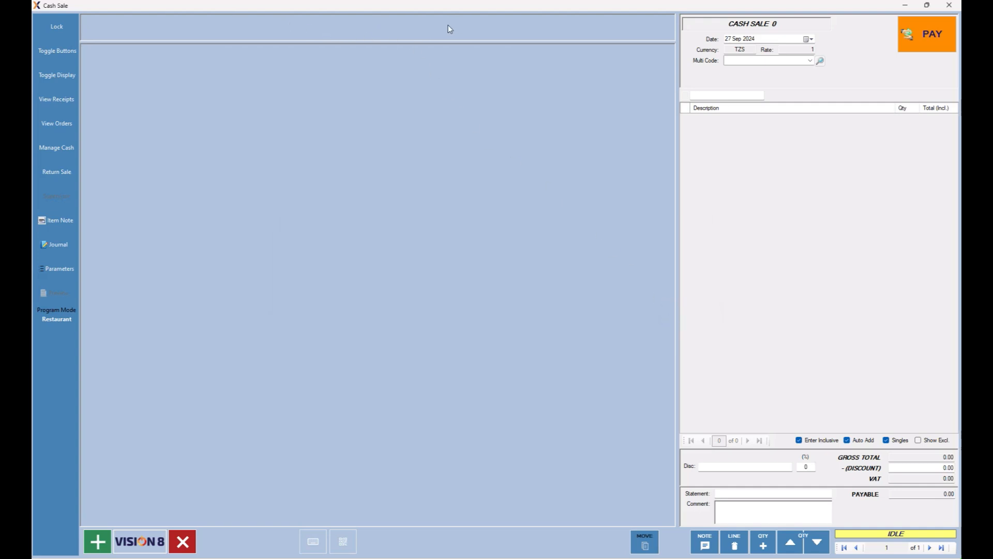
Create a new top menu named PICOBELLO with 8 buttons sized 100 by 80.
{"action": "right_click", "coordinate": [392, 28]}
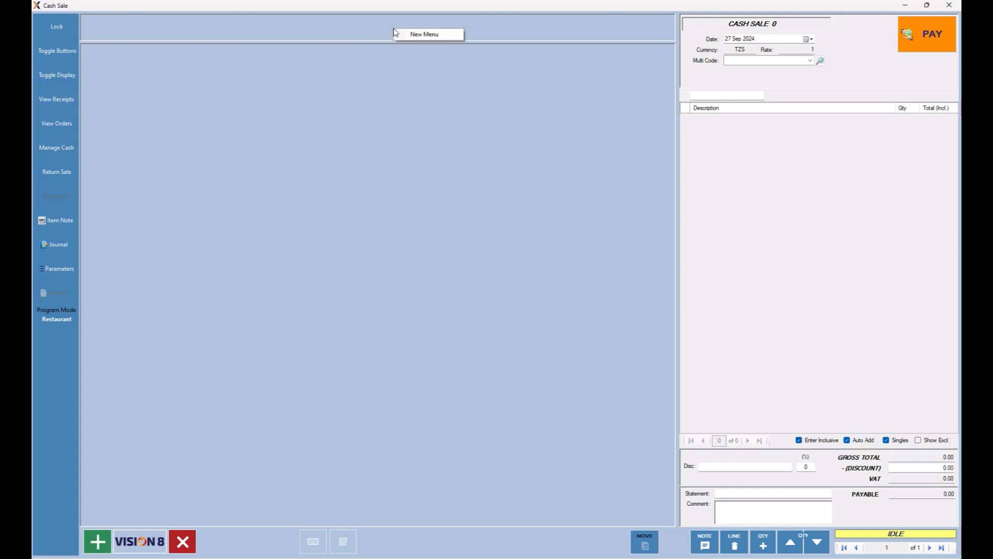
{"action": "left_click", "coordinate": [428, 36]}
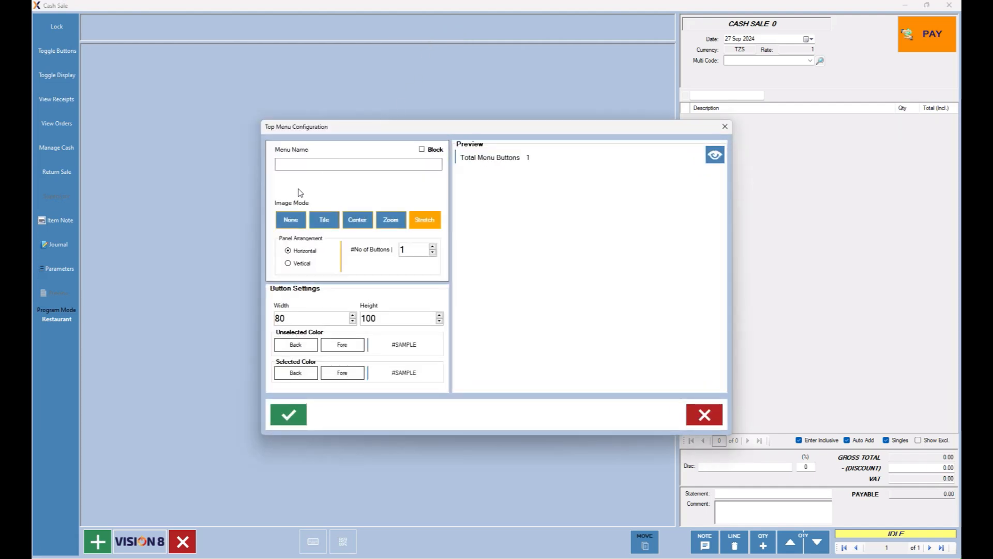
{"action": "left_click", "coordinate": [306, 165]}
{"action": "type", "text": "Pl"}
{"action": "type", "text": "COBELLO"}
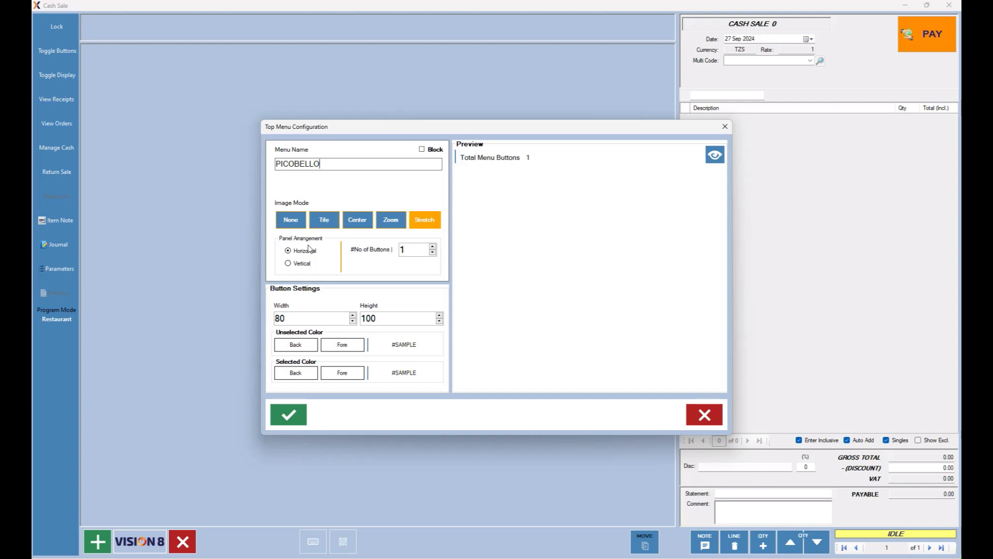
{"action": "left_click", "coordinate": [432, 248]}
{"action": "left_click", "coordinate": [433, 248]}
{"action": "left_click", "coordinate": [432, 247]}
{"action": "left_click", "coordinate": [433, 248]}
{"action": "left_click_drag", "start_coordinate": [320, 316], "coordinate": [226, 309]}
{"action": "type", "text": "10"}
{"action": "double_click", "coordinate": [368, 317]}
{"action": "type", "text": "080"}
Give unselected menu buttons a dark navy background and white text.
{"action": "left_click", "coordinate": [298, 347]}
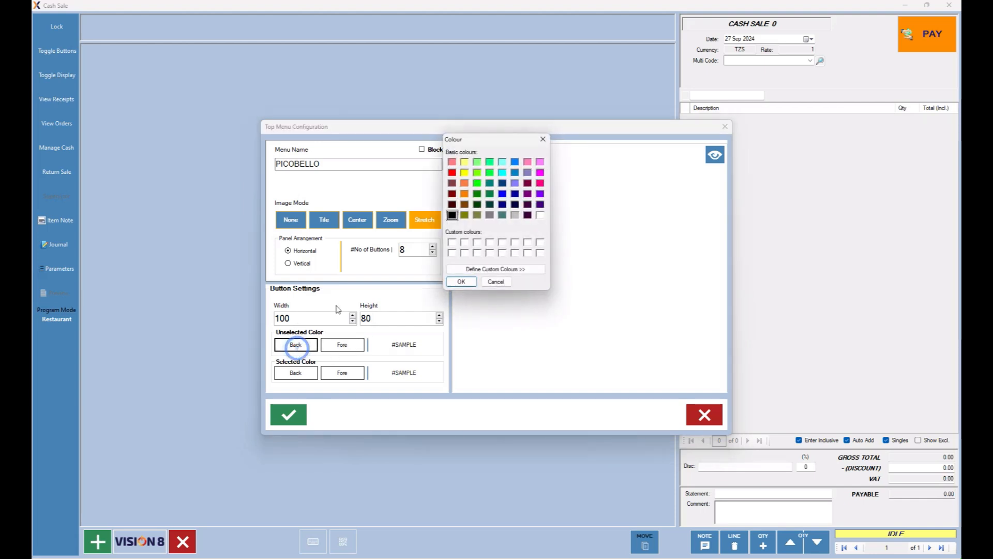
{"action": "left_click", "coordinate": [515, 206]}
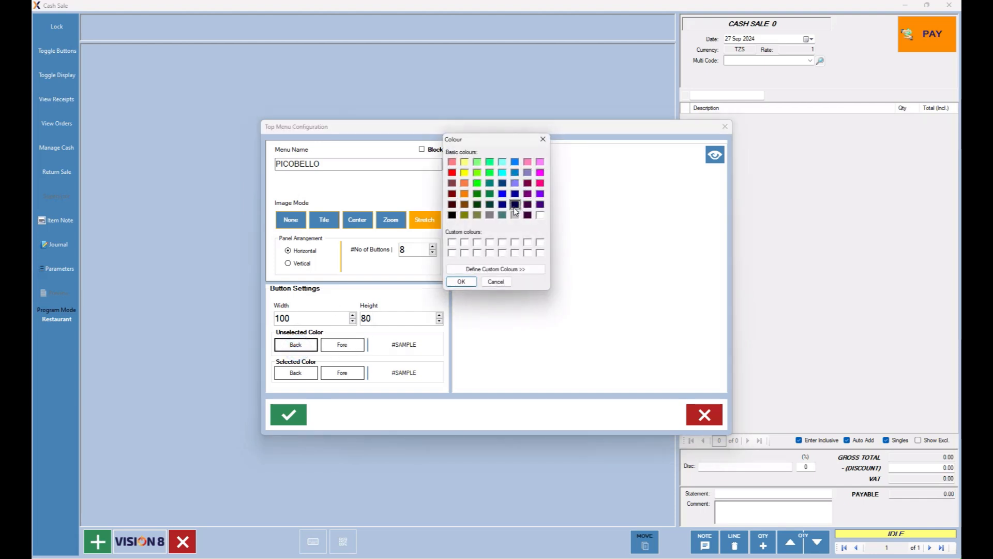
{"action": "left_click", "coordinate": [468, 284]}
{"action": "left_click", "coordinate": [332, 348]}
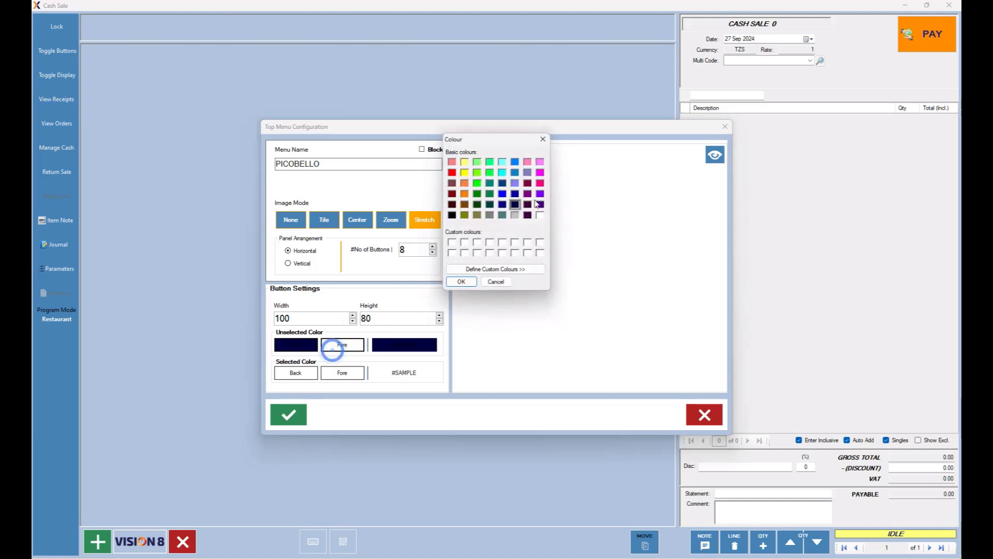
{"action": "left_click", "coordinate": [540, 214]}
{"action": "left_click", "coordinate": [460, 281]}
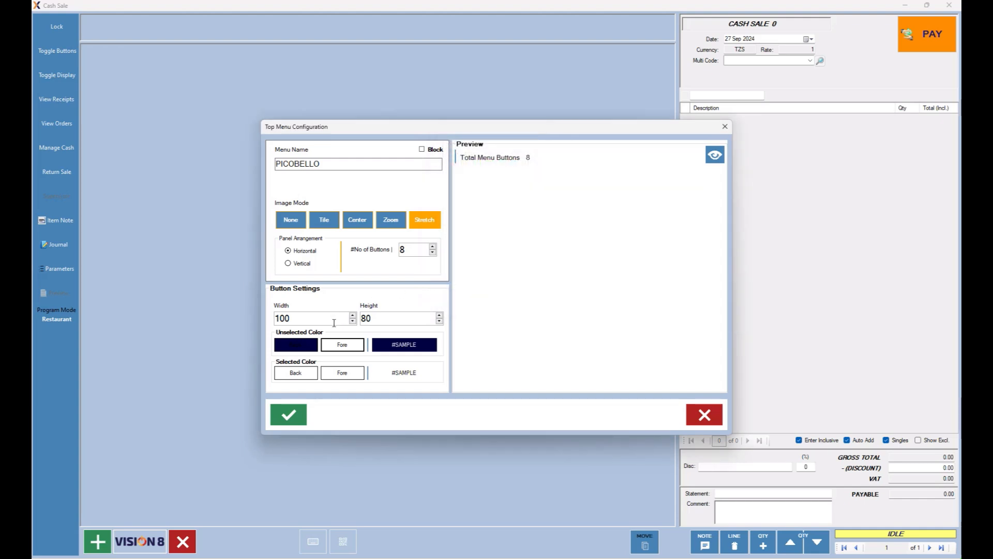
Give selected buttons a blue background and white text, preview, and save the menu.
{"action": "left_click", "coordinate": [297, 374]}
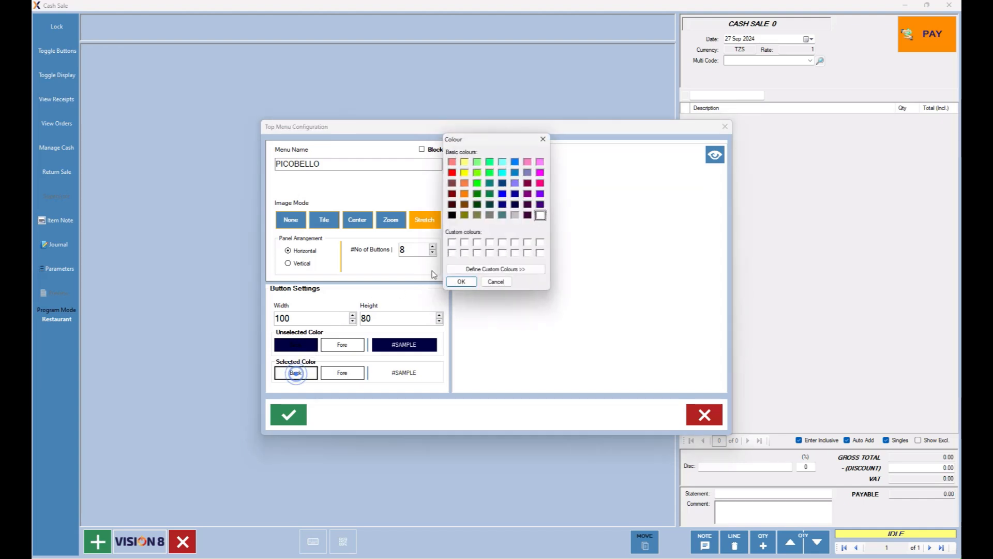
{"action": "left_click", "coordinate": [515, 162]}
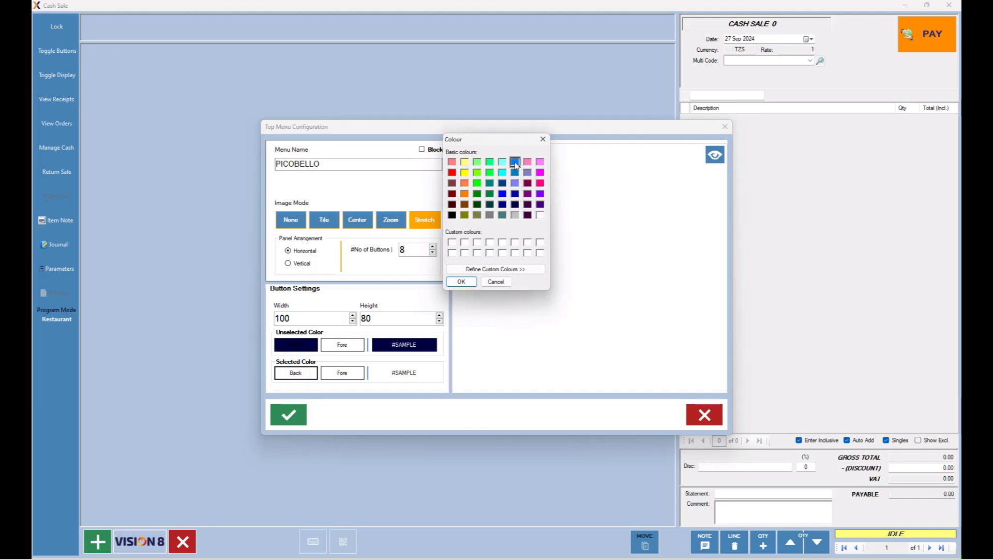
{"action": "left_click", "coordinate": [459, 283]}
{"action": "left_click", "coordinate": [342, 372]}
{"action": "left_click", "coordinate": [541, 216]}
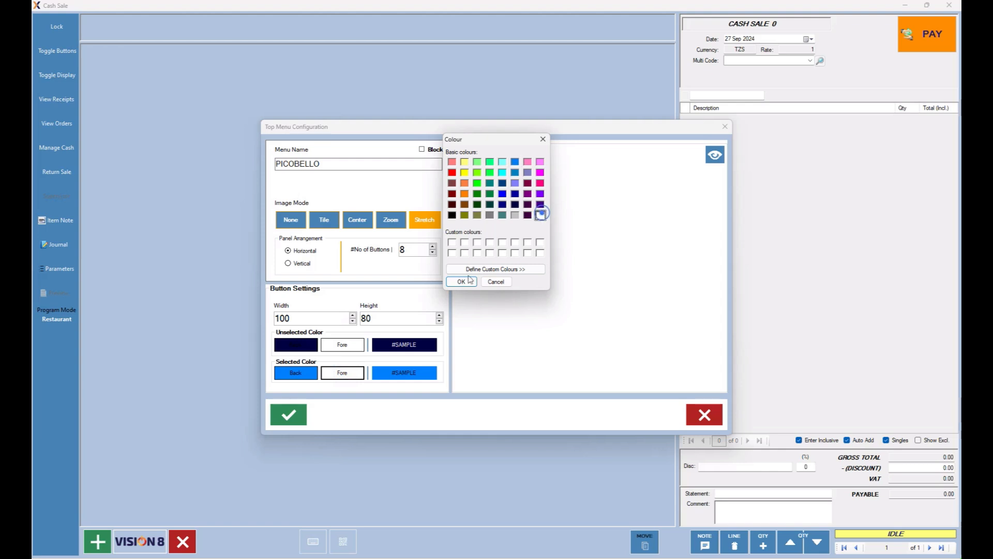
{"action": "left_click", "coordinate": [461, 282]}
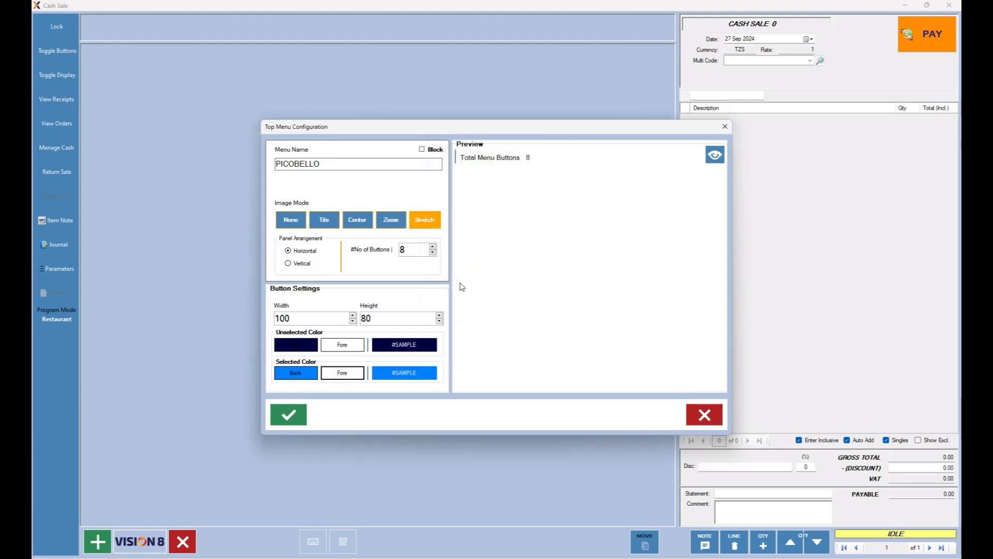
{"action": "left_click", "coordinate": [715, 155]}
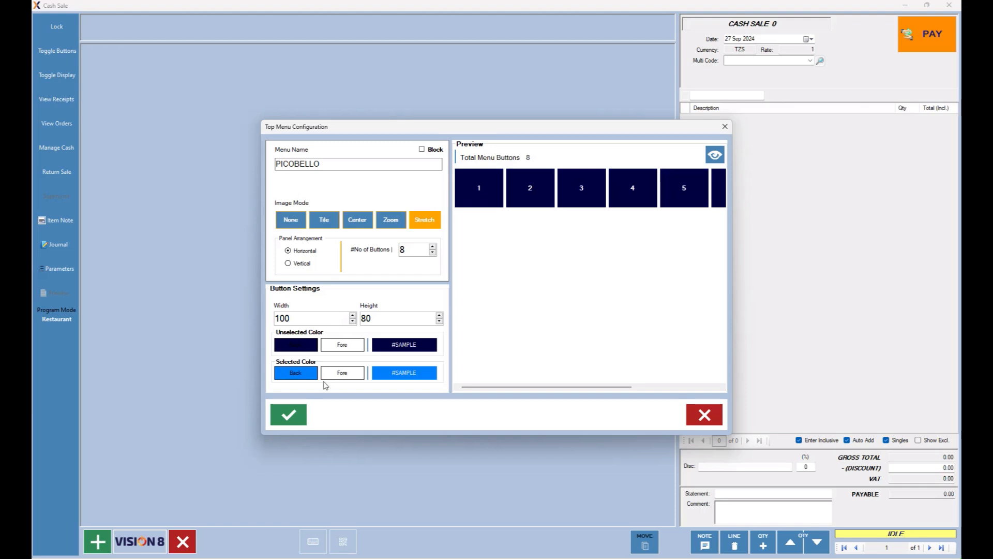
{"action": "left_click", "coordinate": [293, 419]}
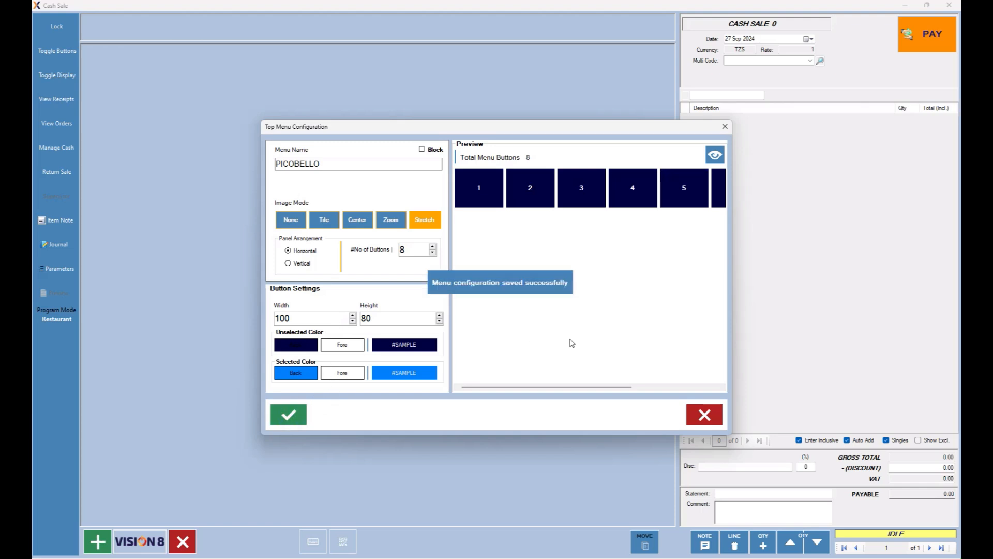
{"action": "left_click", "coordinate": [706, 416]}
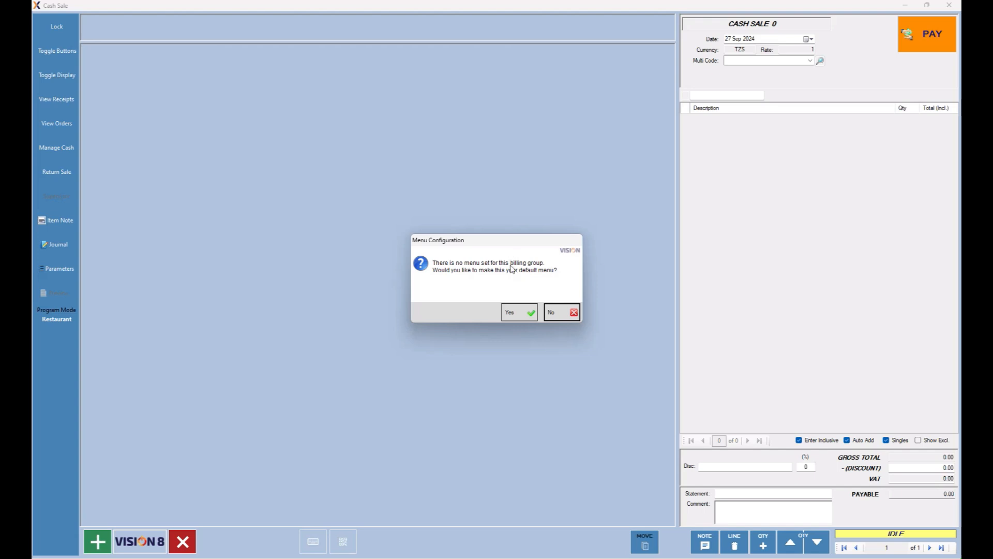
Make PICOBELLO the default menu and caption its first button STARTERS with a new submenu.
{"action": "left_click", "coordinate": [514, 311]}
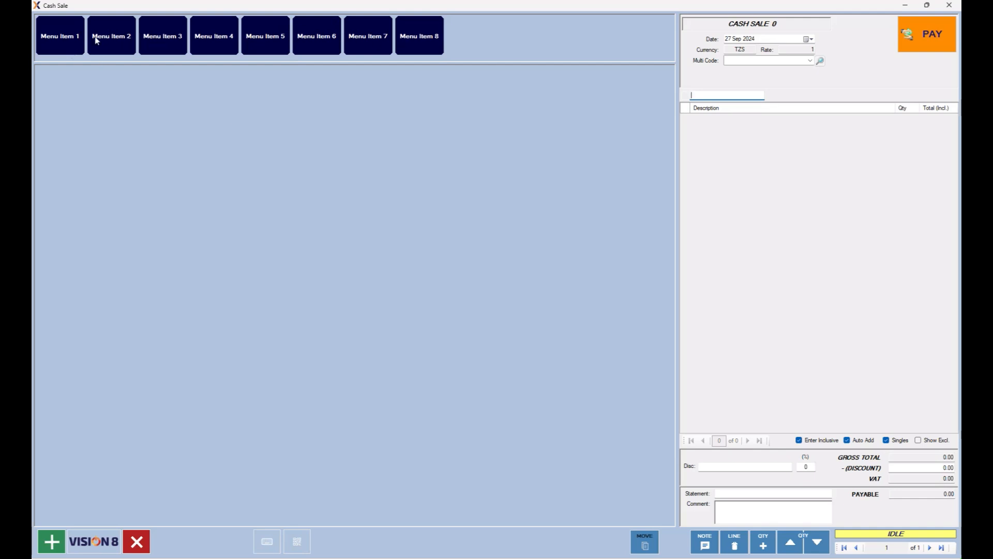
{"action": "left_click", "coordinate": [62, 41]}
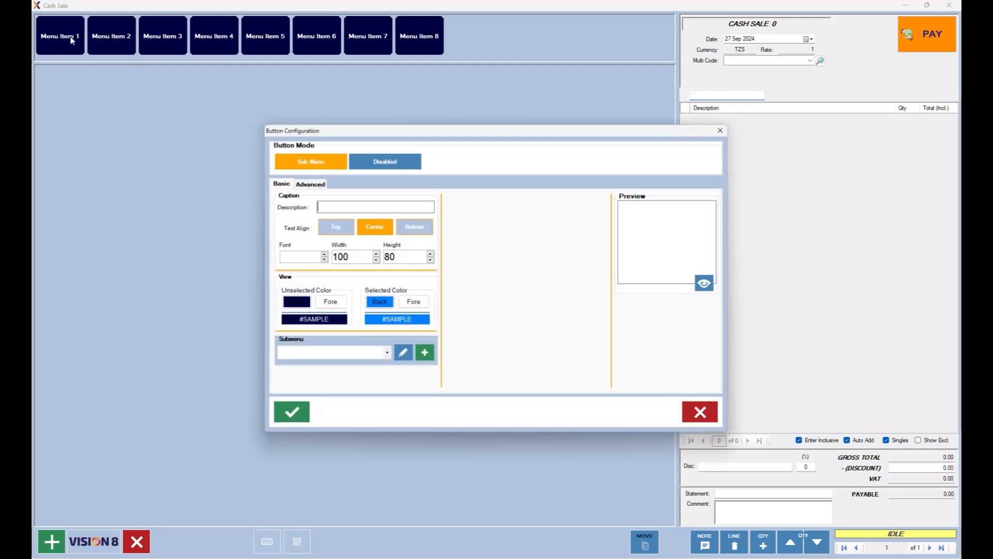
{"action": "left_click", "coordinate": [327, 206]}
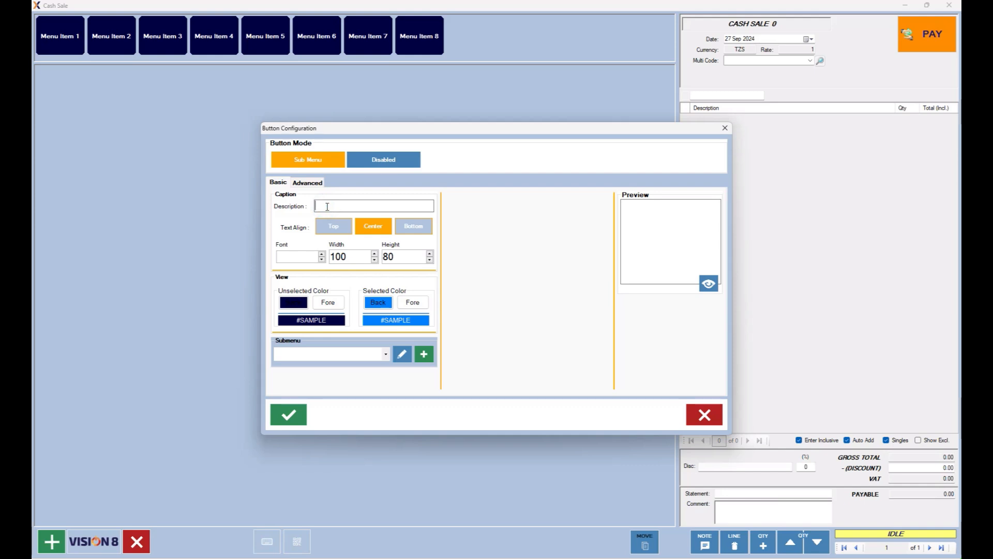
{"action": "type", "text": "STARTERS"}
{"action": "left_click", "coordinate": [425, 355]}
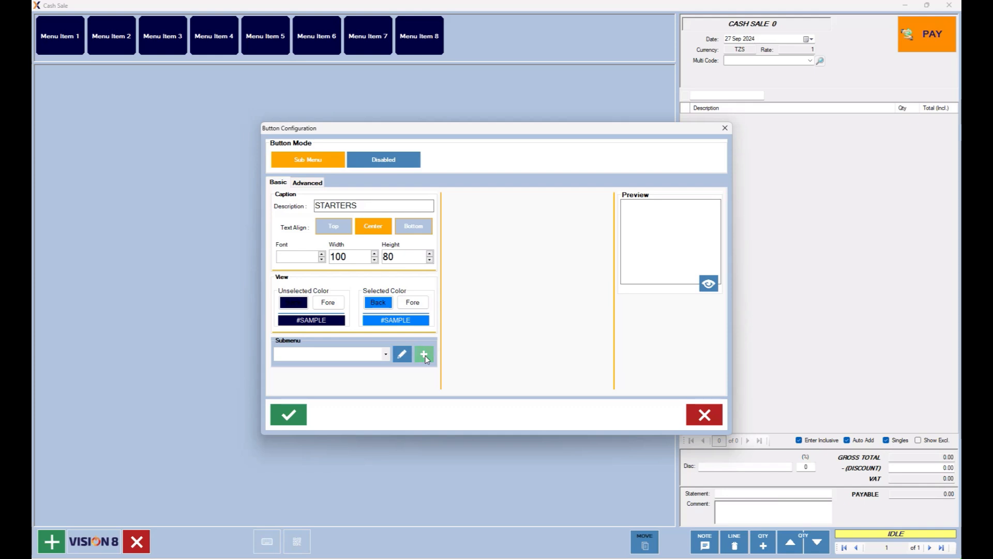
Save submenu STARTER_MENU, header STARTERS, as a 6 by 6 table of 36 buttons.
{"action": "left_click", "coordinate": [325, 166]}
{"action": "type", "text": "STARTER"}
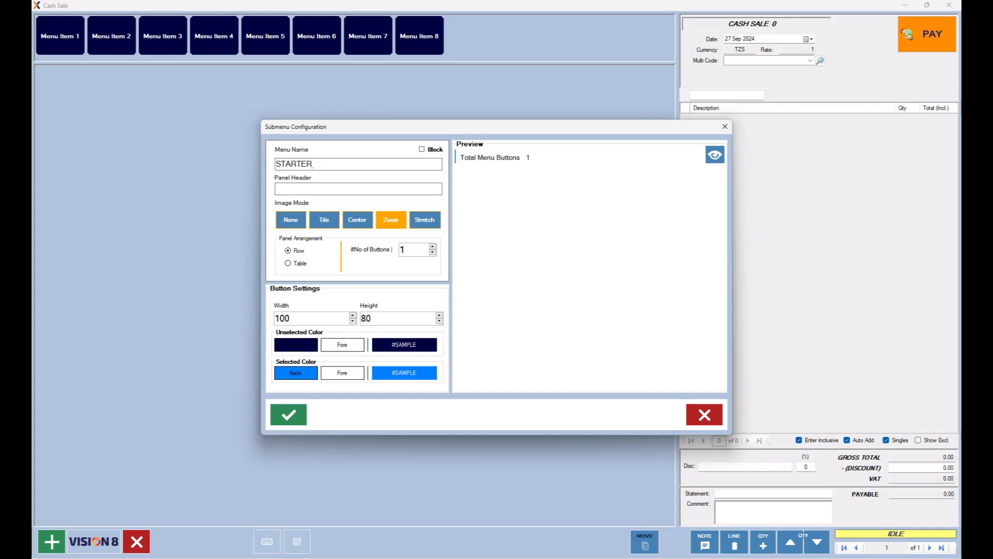
{"action": "type", "text": "_MENU"}
{"action": "left_click", "coordinate": [296, 191]}
{"action": "key", "text": "BackSpace"}
{"action": "key", "text": "BackSpace"}
{"action": "key", "text": "BackSpace"}
{"action": "left_click", "coordinate": [300, 263]}
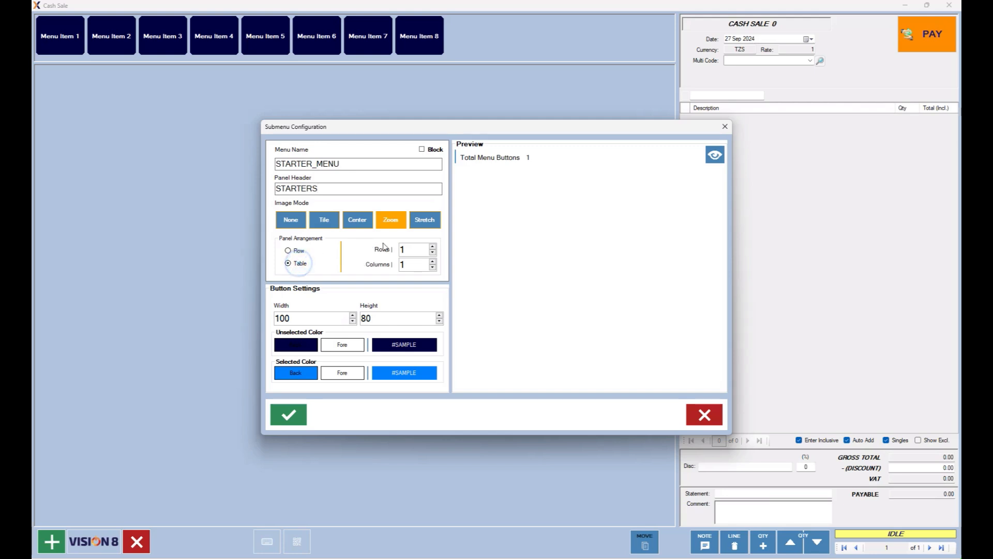
{"action": "double_click", "coordinate": [433, 249]}
{"action": "left_click", "coordinate": [433, 262]}
{"action": "double_click", "coordinate": [433, 261]}
{"action": "left_click", "coordinate": [715, 154]}
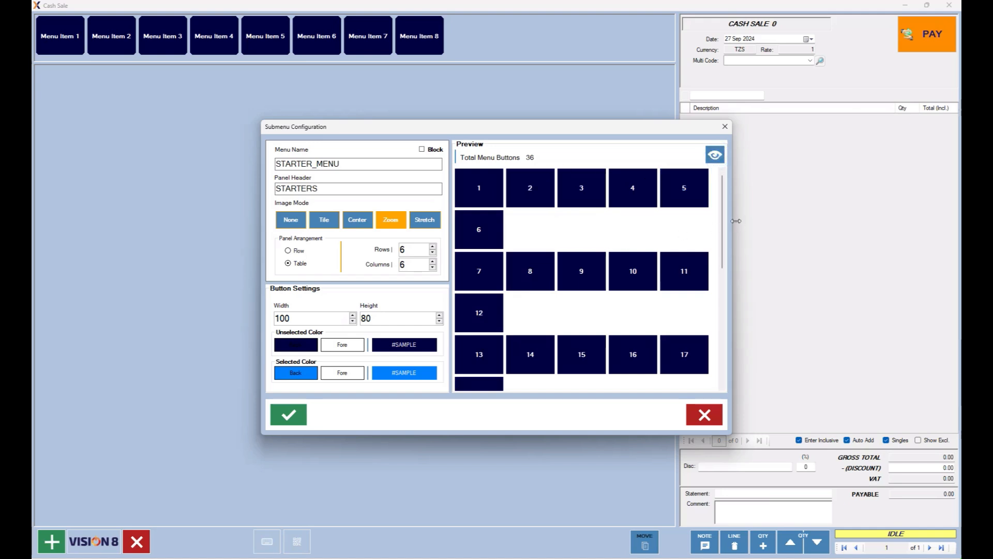
{"action": "left_click_drag", "start_coordinate": [737, 220], "coordinate": [837, 212]}
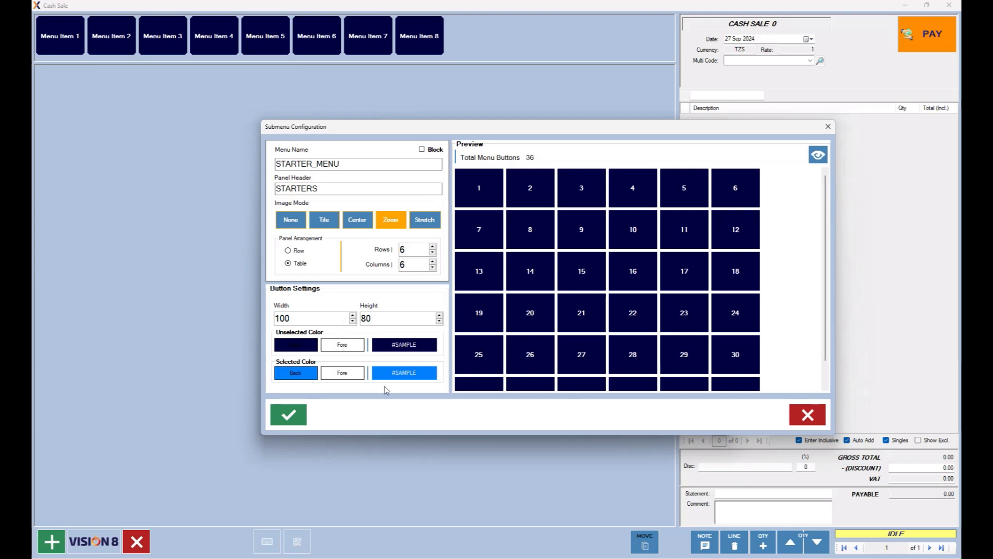
{"action": "left_click", "coordinate": [292, 417]}
Save the STARTERS button with its submenu and open it to show the 36-button grid.
{"action": "left_click", "coordinate": [802, 417]}
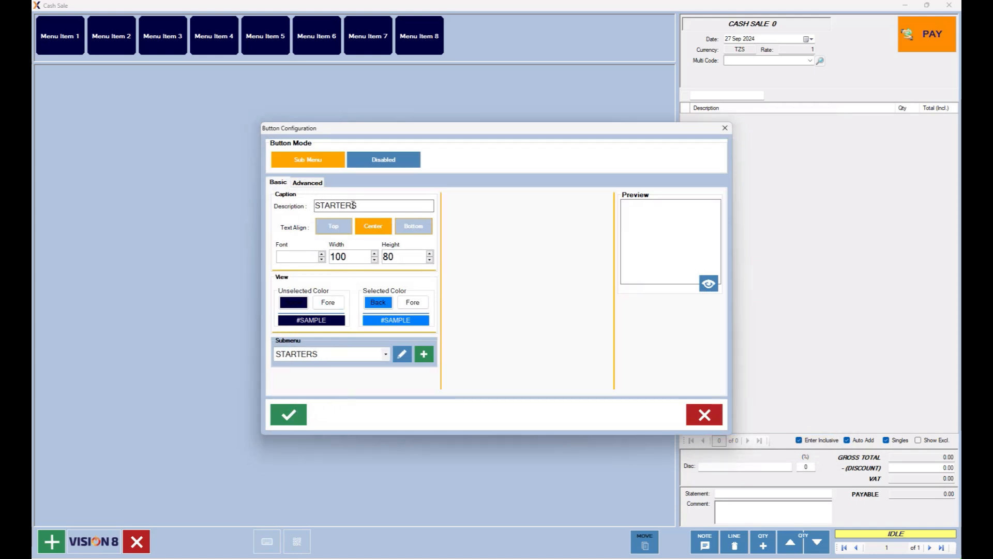
{"action": "left_click", "coordinate": [292, 415]}
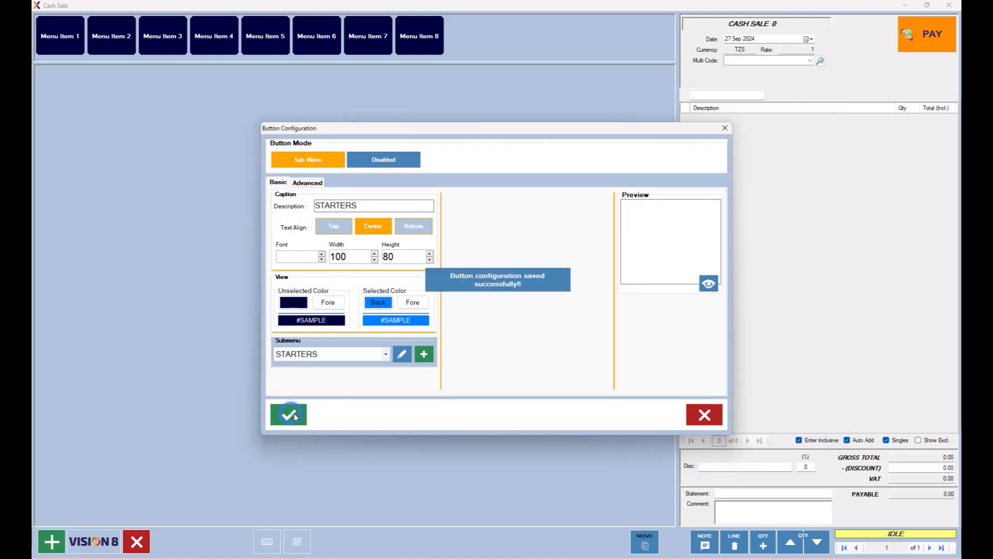
{"action": "left_click", "coordinate": [705, 414]}
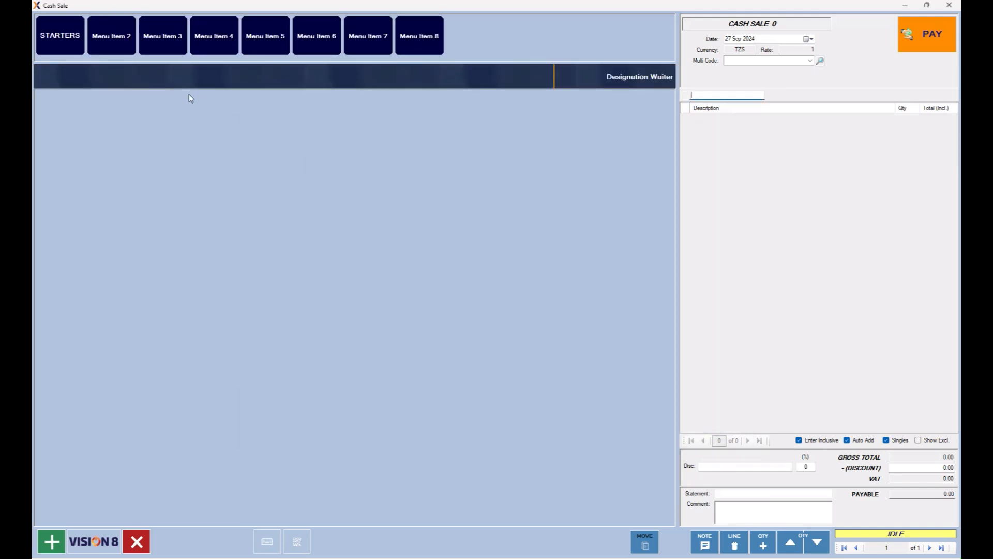
{"action": "left_click", "coordinate": [60, 36]}
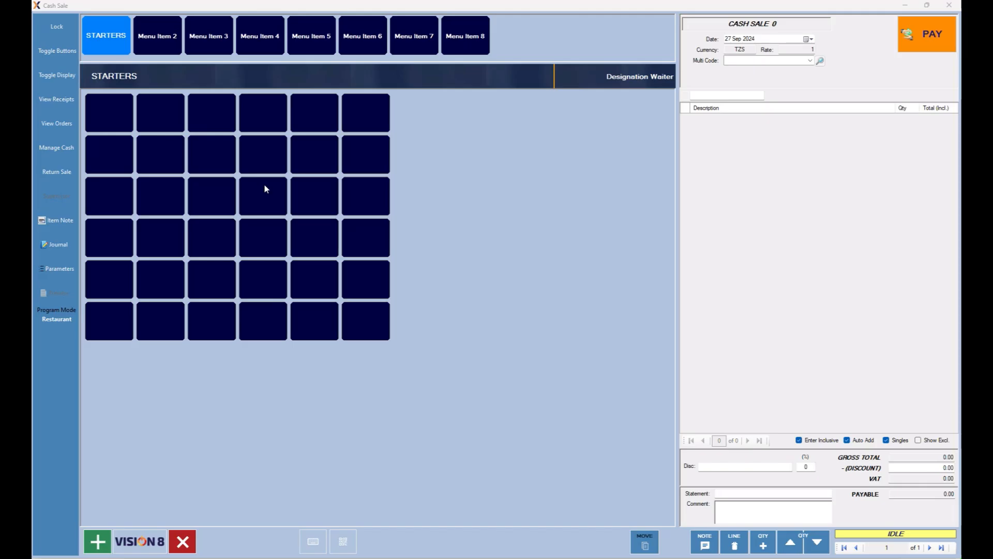
Caption the second button PIZZAS with orange selected background and black selected text.
{"action": "left_click", "coordinate": [172, 41]}
{"action": "left_click", "coordinate": [344, 203]}
{"action": "type", "text": "Pl"}
{"action": "type", "text": "ZZA"}
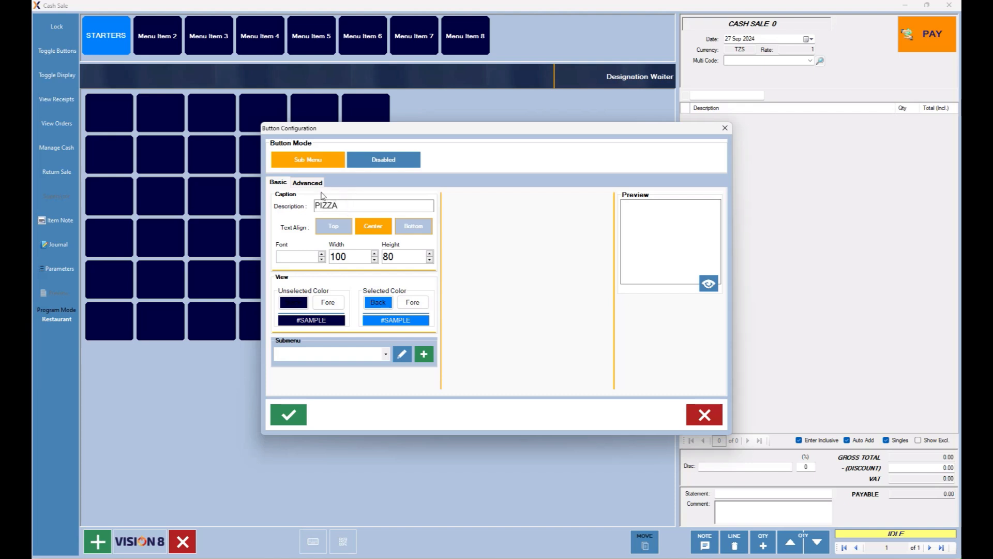
{"action": "type", "text": "S"}
{"action": "left_click", "coordinate": [376, 304]}
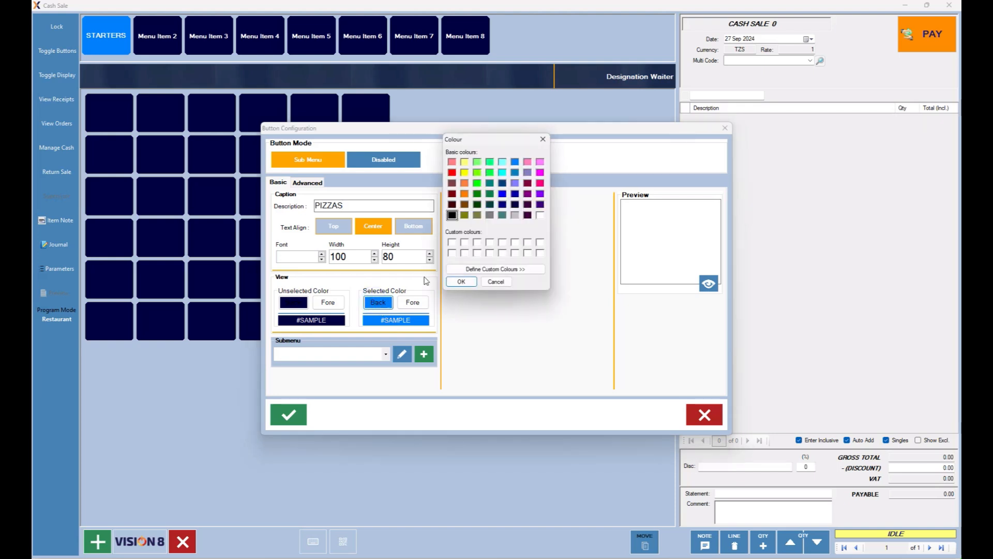
{"action": "left_click", "coordinate": [465, 184]}
{"action": "left_click", "coordinate": [463, 281]}
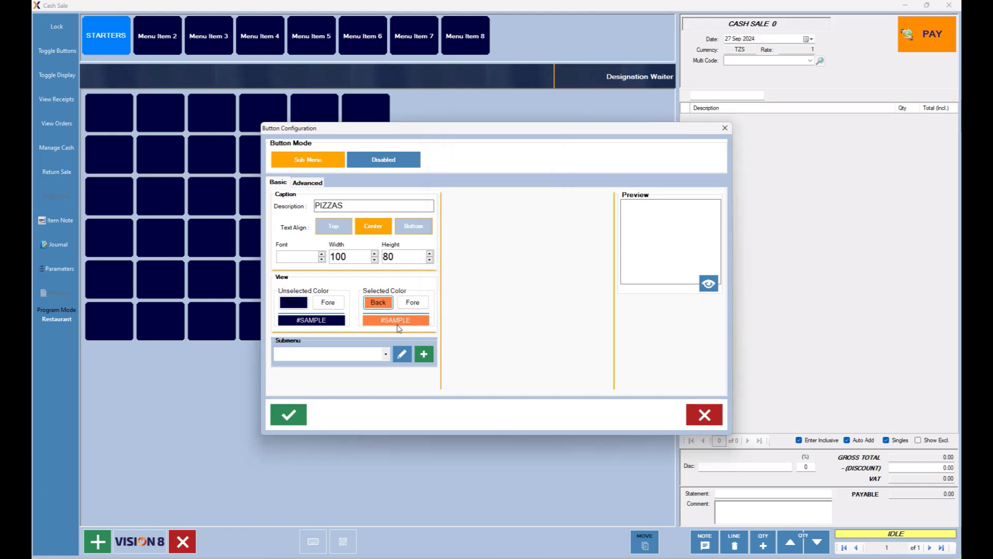
{"action": "left_click", "coordinate": [416, 306]}
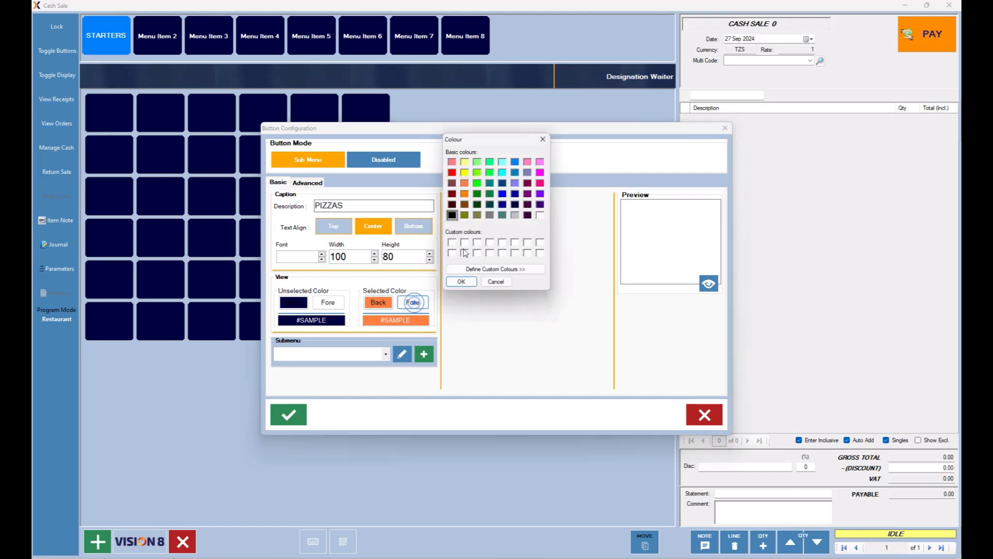
{"action": "left_click", "coordinate": [471, 283]}
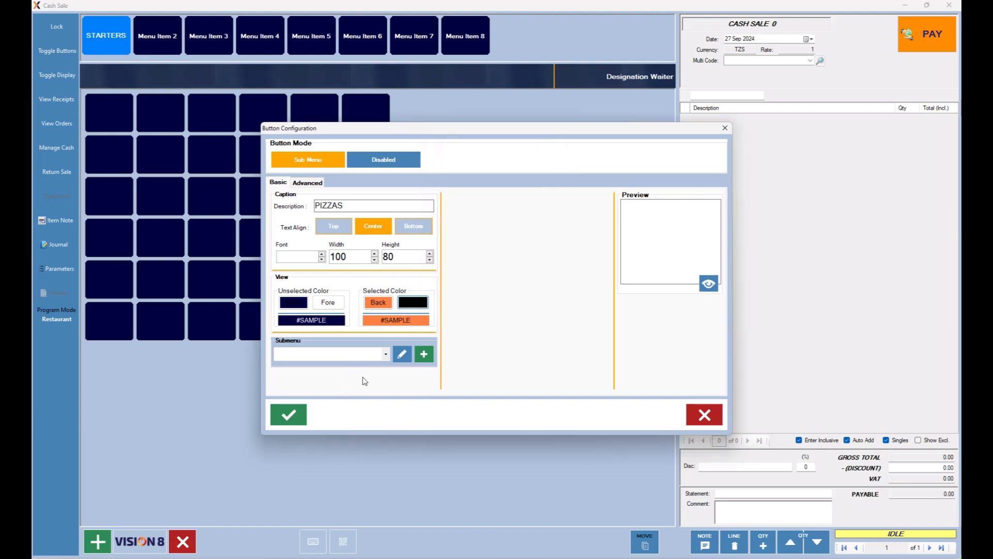
{"action": "left_click", "coordinate": [291, 416]}
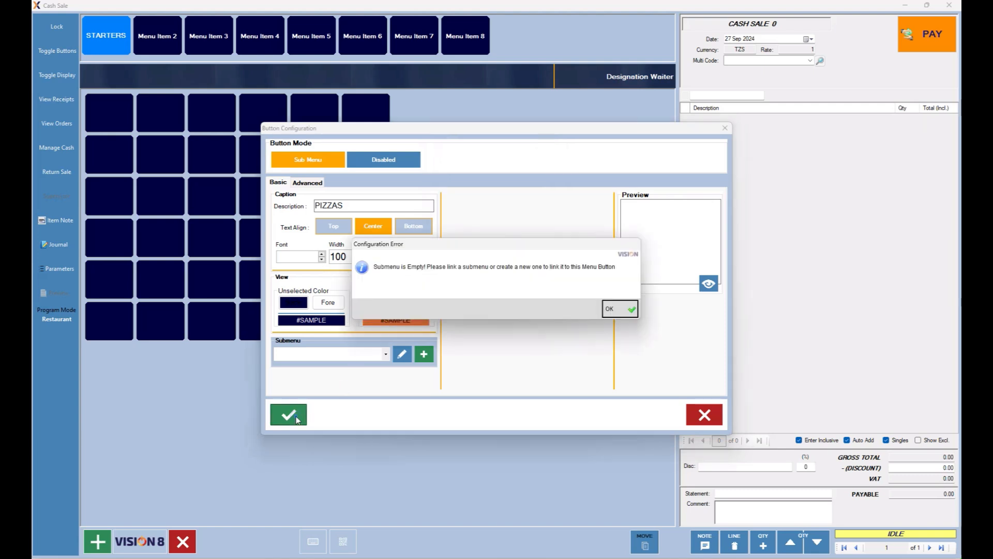
{"action": "left_click", "coordinate": [613, 309]}
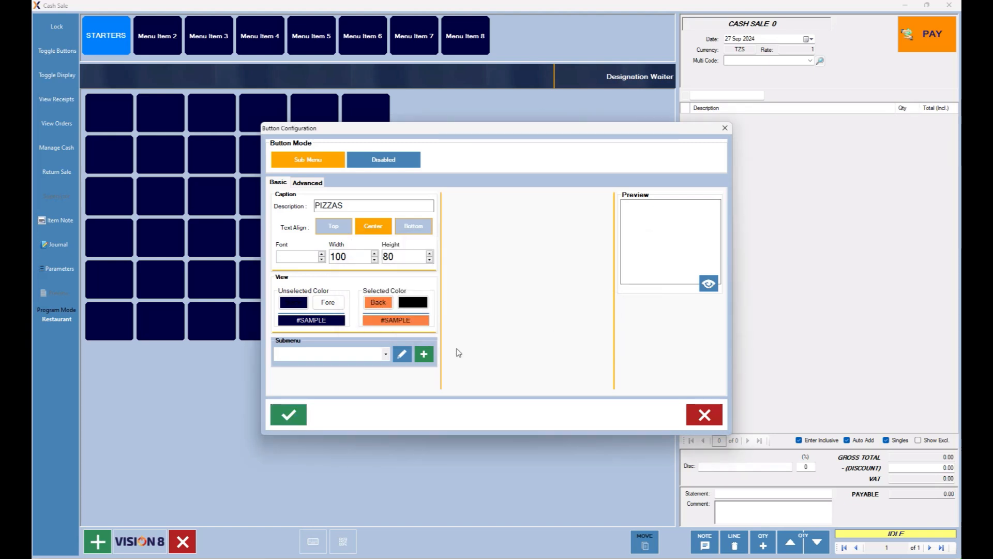
Add a new submenu for PIZZAS named PIZZA_MENU with panel header PIZZAS.
{"action": "left_click", "coordinate": [422, 355]}
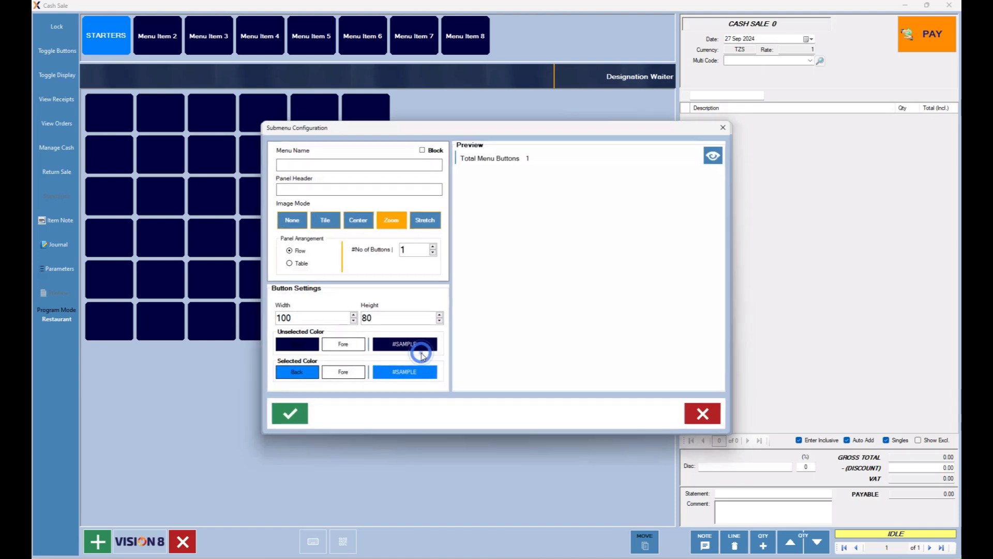
{"action": "left_click", "coordinate": [305, 165]}
{"action": "type", "text": "PlZZAA"}
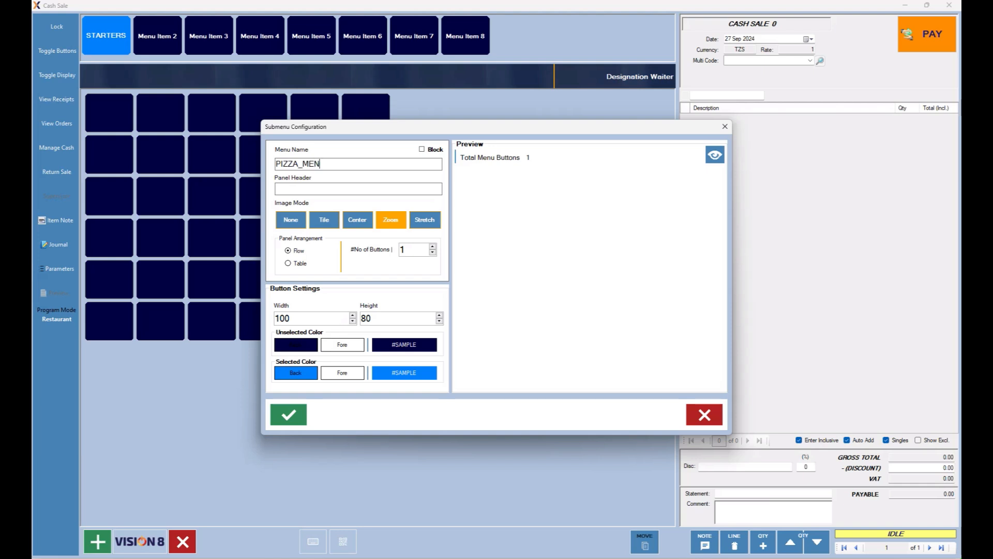
{"action": "left_click", "coordinate": [330, 185]}
{"action": "type", "text": "PIZZAS"}
Lay out the submenu as an 8 by 8 table with an orange selected background.
{"action": "left_click", "coordinate": [300, 264]}
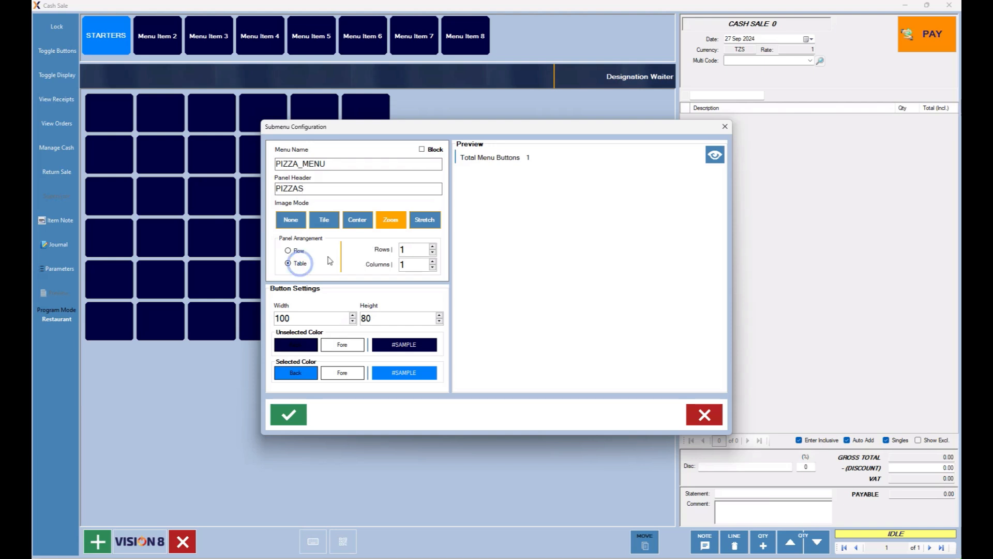
{"action": "left_click", "coordinate": [412, 254]}
{"action": "left_click_drag", "start_coordinate": [412, 253], "coordinate": [394, 256]}
{"action": "type", "text": "8"}
{"action": "key", "text": "Tab"}
{"action": "type", "text": "8"}
{"action": "left_click", "coordinate": [306, 377]}
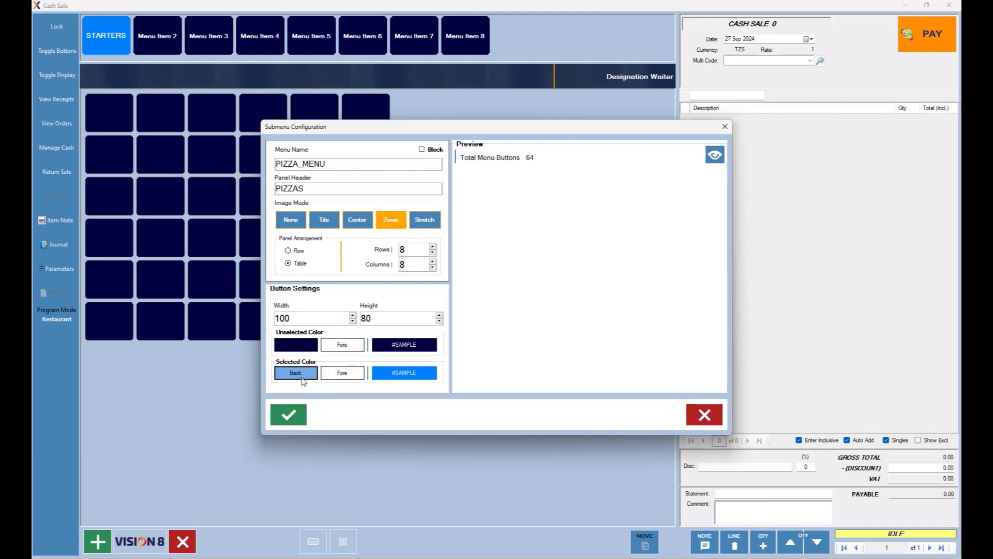
{"action": "left_click", "coordinate": [464, 183]}
{"action": "left_click", "coordinate": [461, 282]}
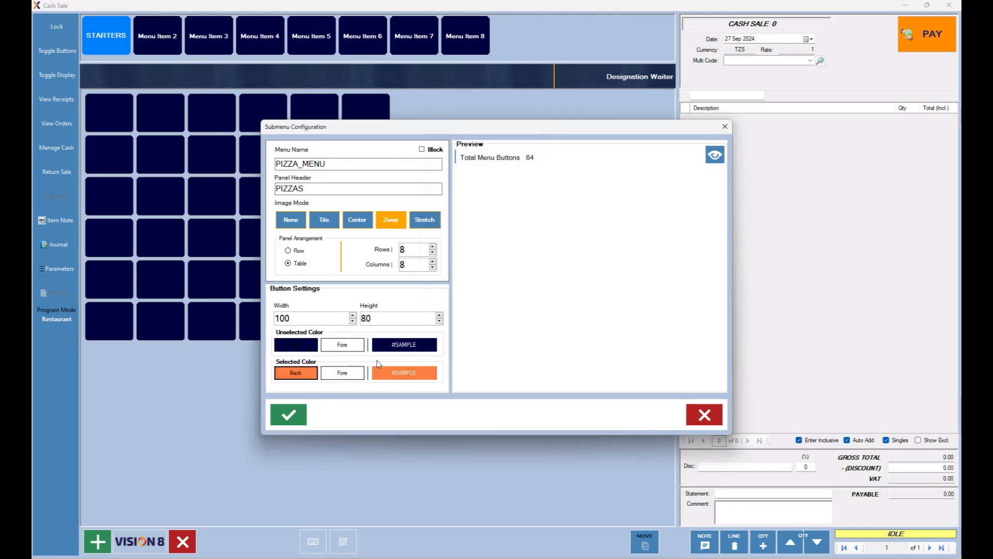
Give the pizza submenu buttons an orange normal background and black normal text.
{"action": "left_click", "coordinate": [305, 345]}
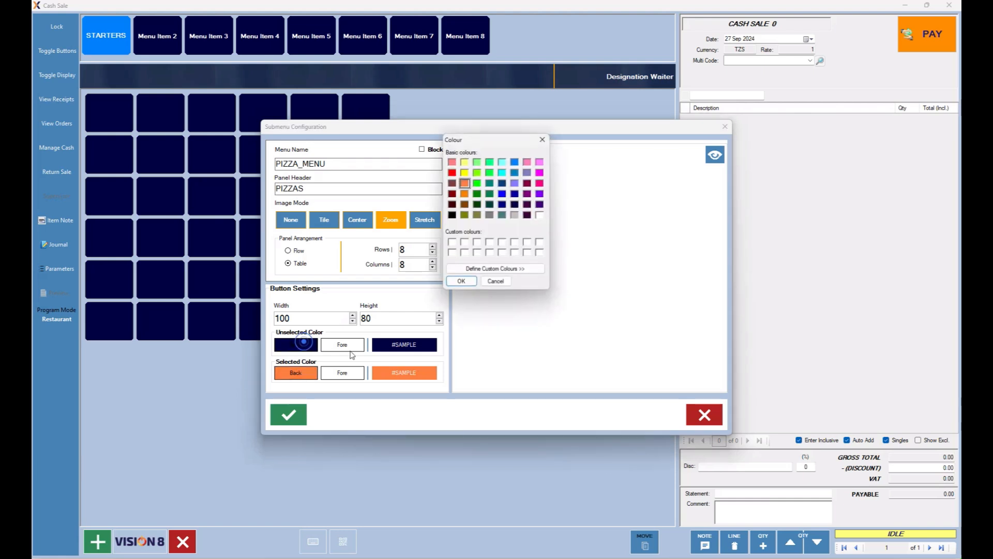
{"action": "left_click", "coordinate": [463, 183]}
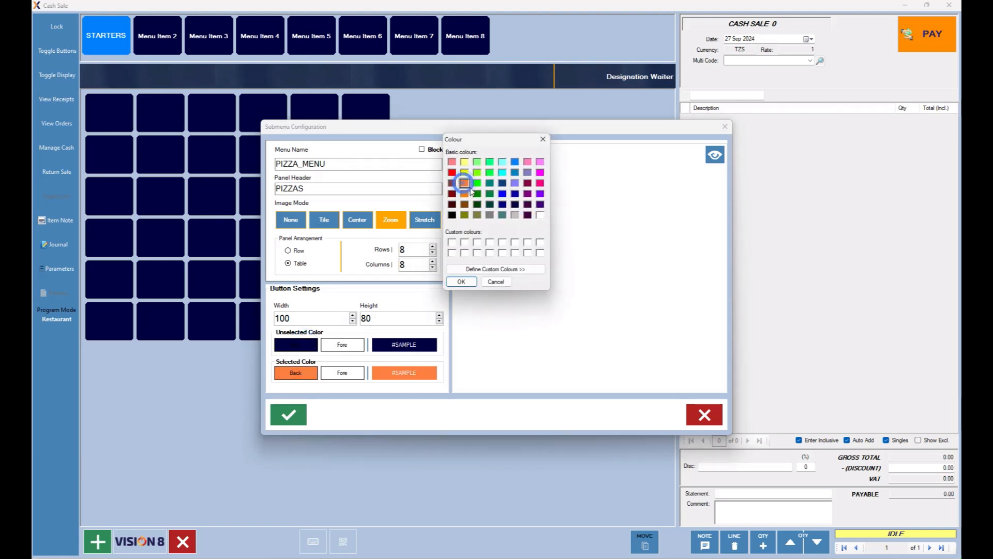
{"action": "left_click", "coordinate": [467, 281]}
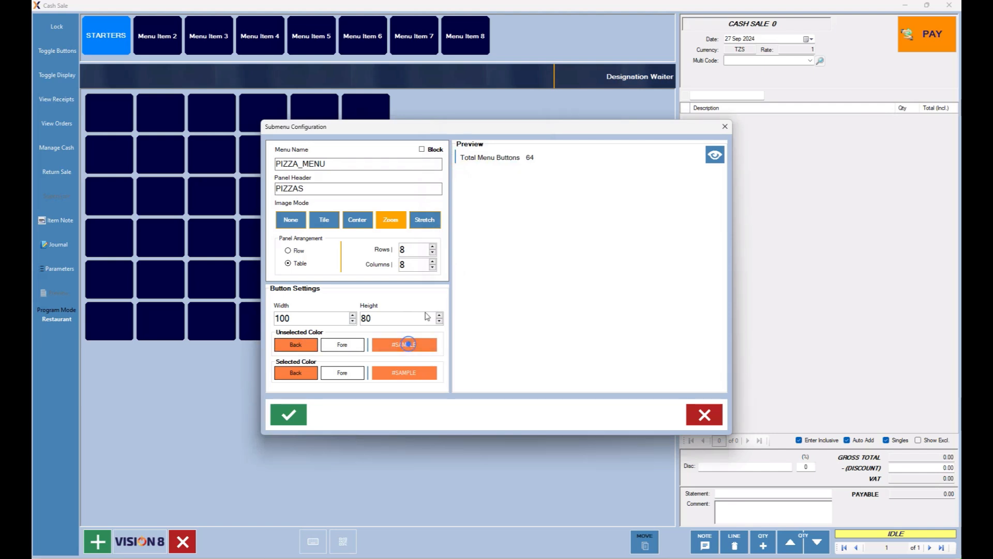
{"action": "left_click", "coordinate": [346, 344]}
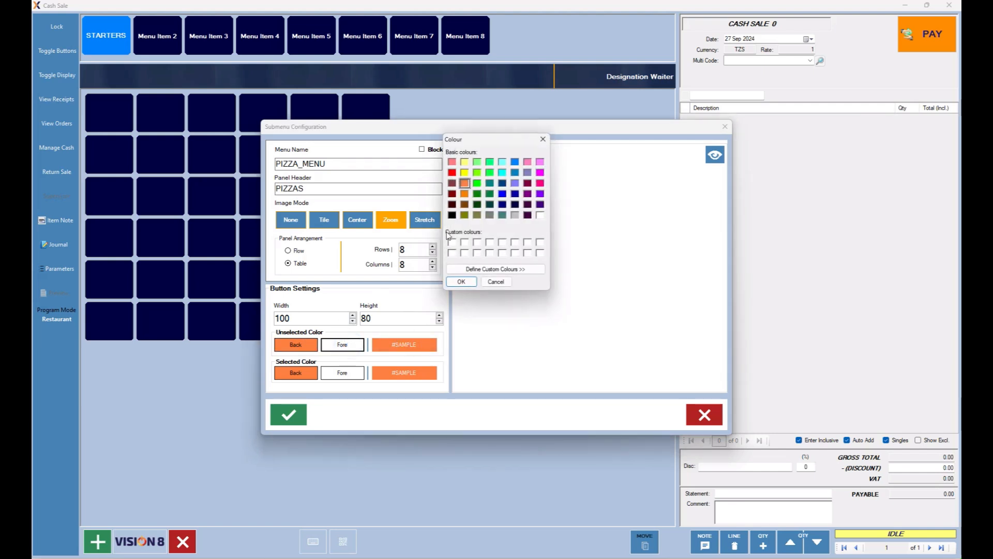
{"action": "left_click", "coordinate": [452, 215]}
{"action": "left_click", "coordinate": [464, 282]}
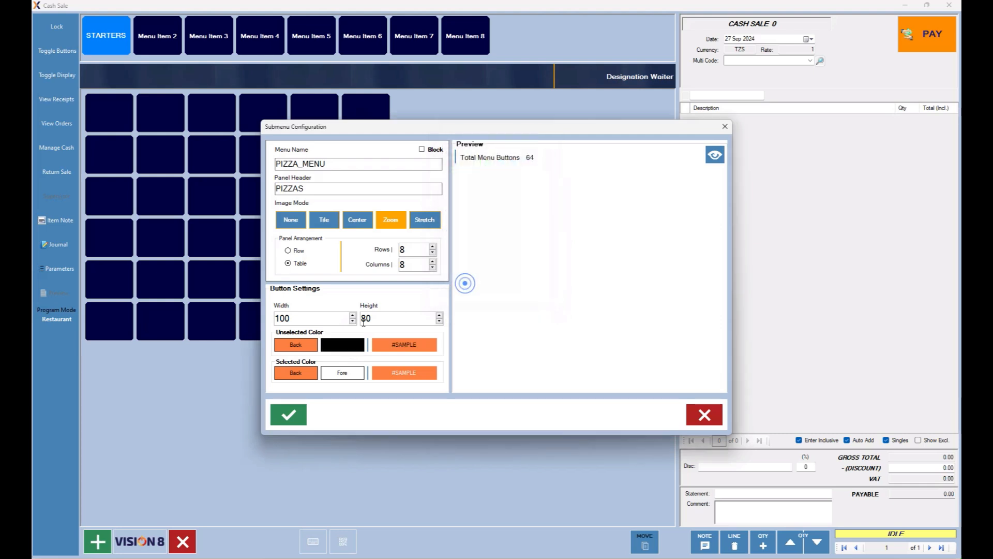
Change the selected background to blue, save the submenu settings and preview them.
{"action": "left_click", "coordinate": [296, 373]}
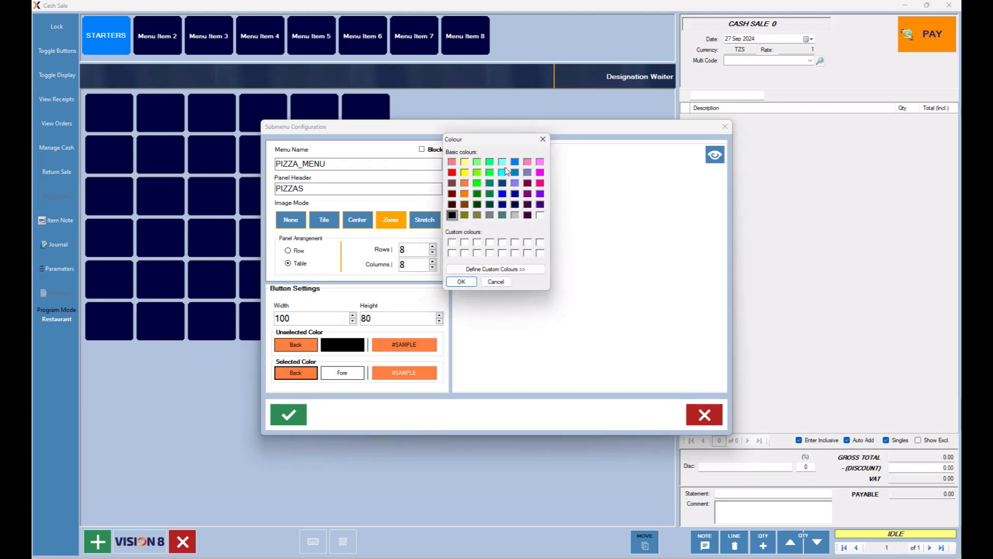
{"action": "left_click", "coordinate": [516, 163]}
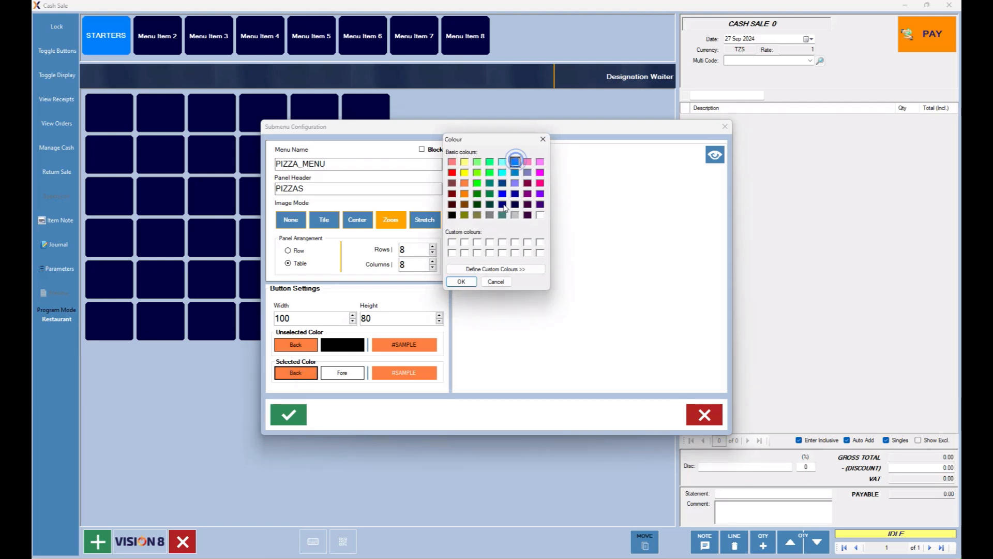
{"action": "left_click", "coordinate": [464, 281]}
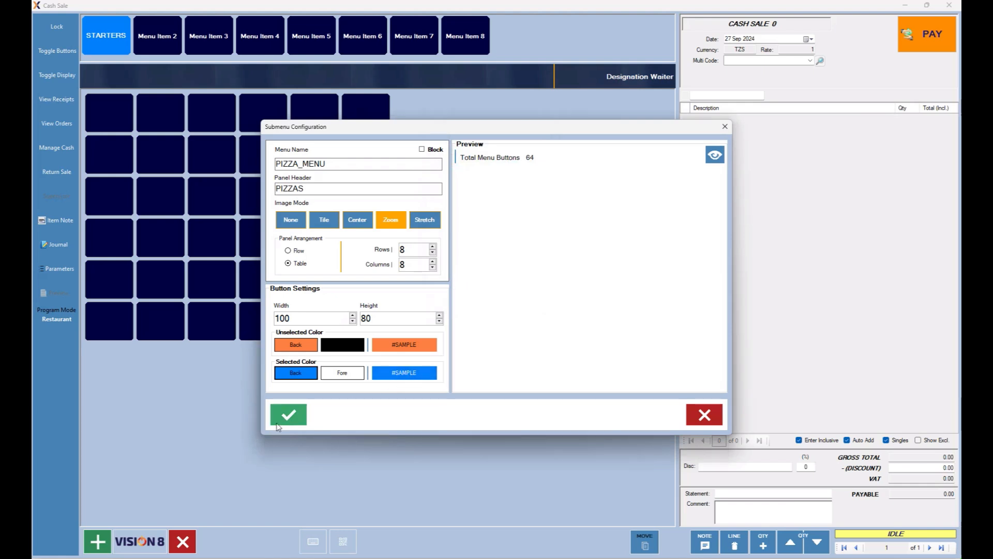
{"action": "left_click", "coordinate": [289, 415]}
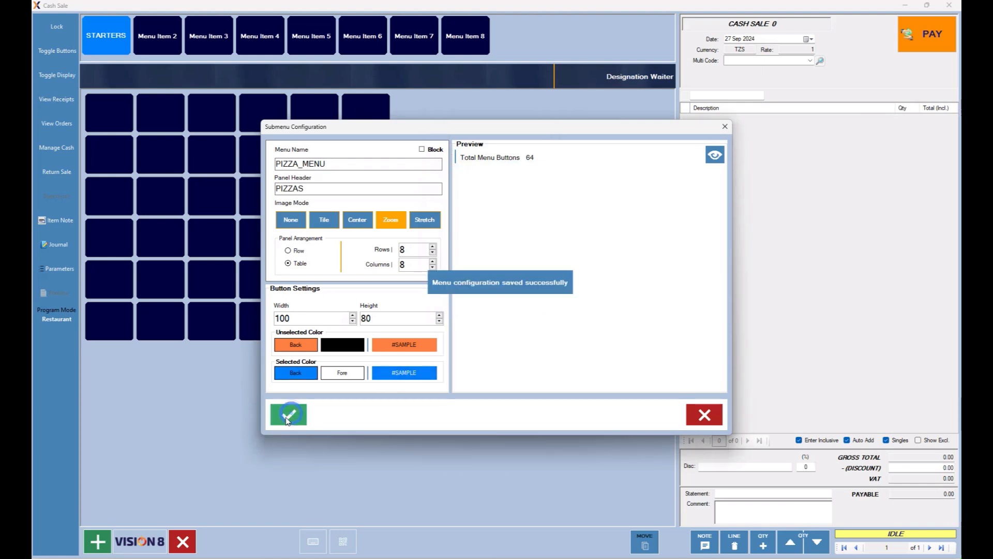
{"action": "left_click", "coordinate": [715, 154]}
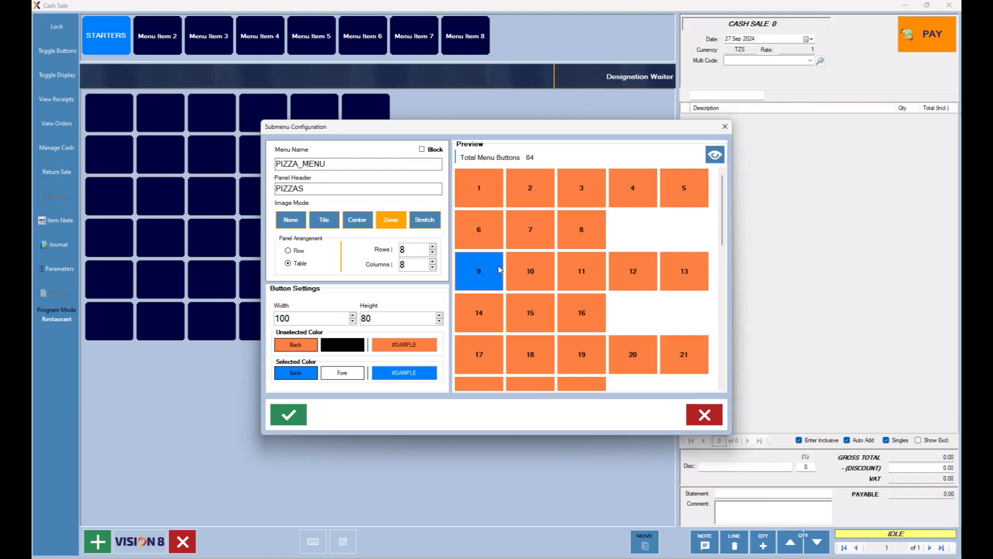
Save the pizza submenu with a panel update option, then save the second tab as PIZZAS.
{"action": "left_click", "coordinate": [288, 415]}
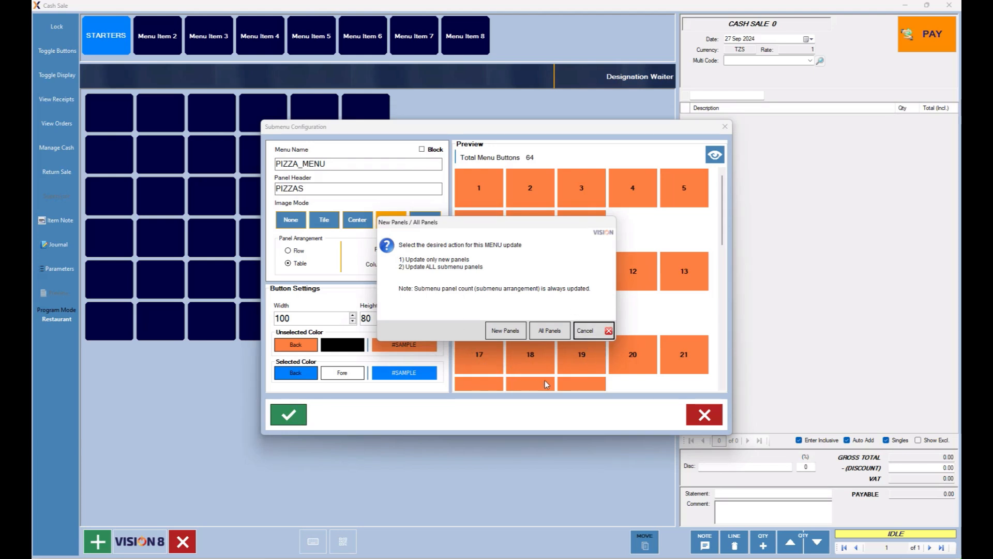
{"action": "left_click", "coordinate": [550, 332]}
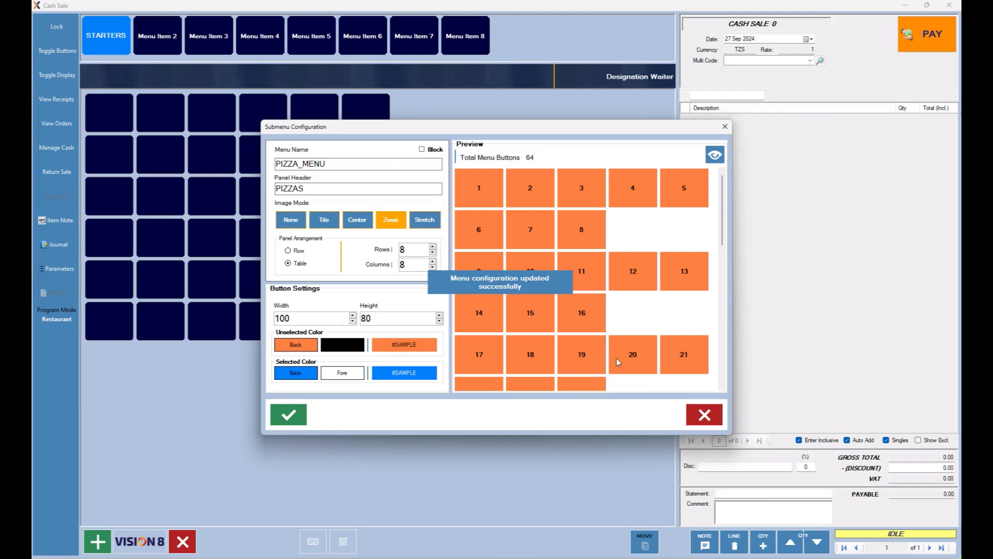
{"action": "left_click", "coordinate": [705, 415]}
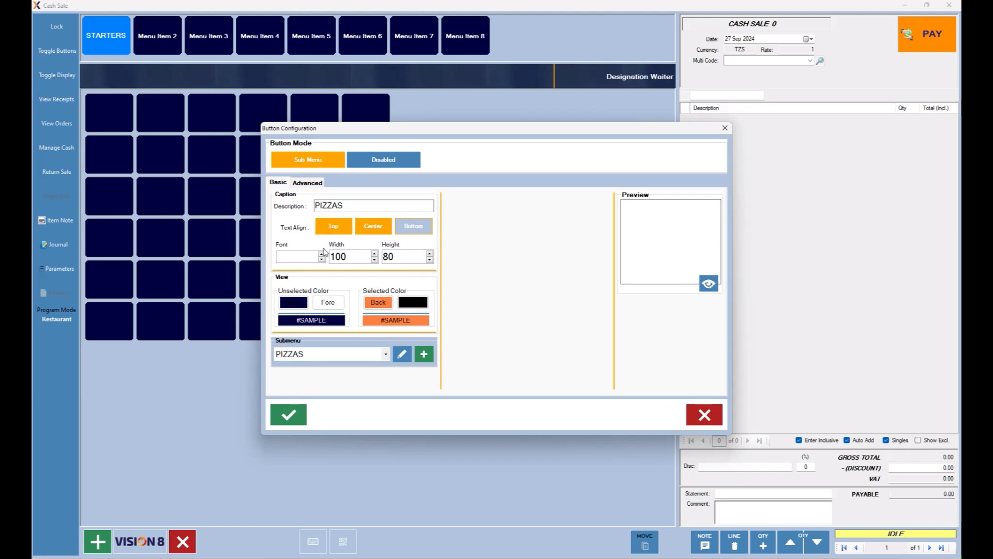
{"action": "left_click", "coordinate": [288, 416]}
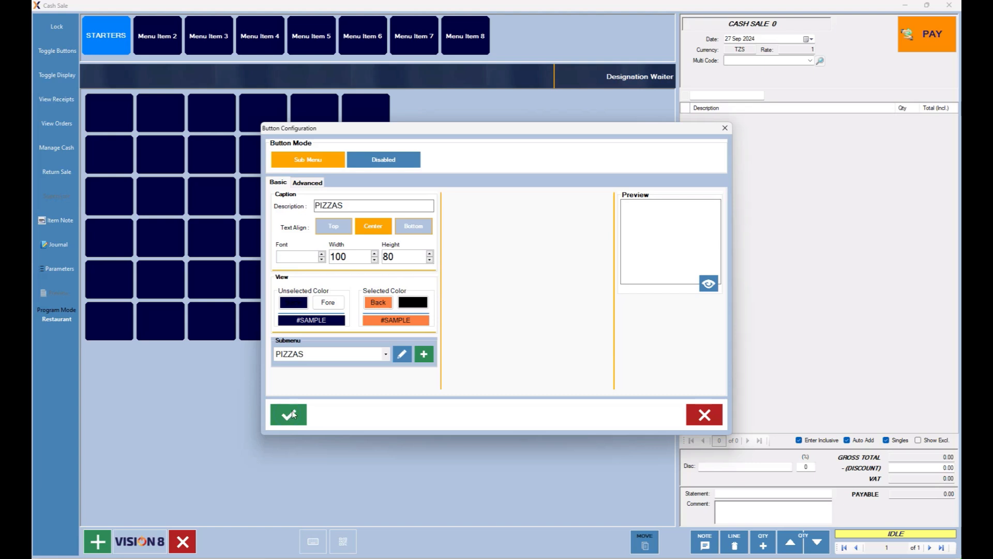
{"action": "left_click", "coordinate": [707, 413]}
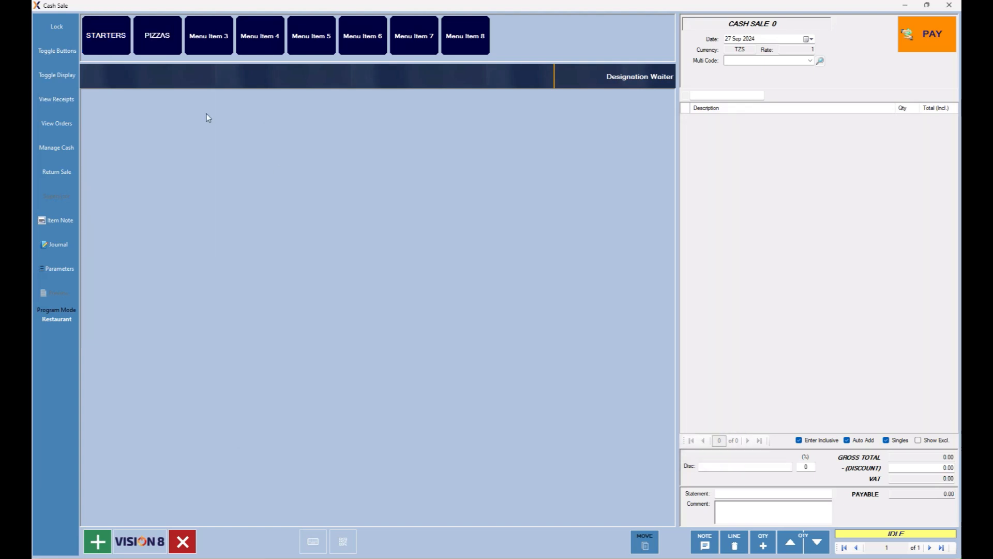
Switch from the STARTERS panel to the PIZZAS panel to check its 8×8 orange grid.
{"action": "left_click", "coordinate": [111, 38]}
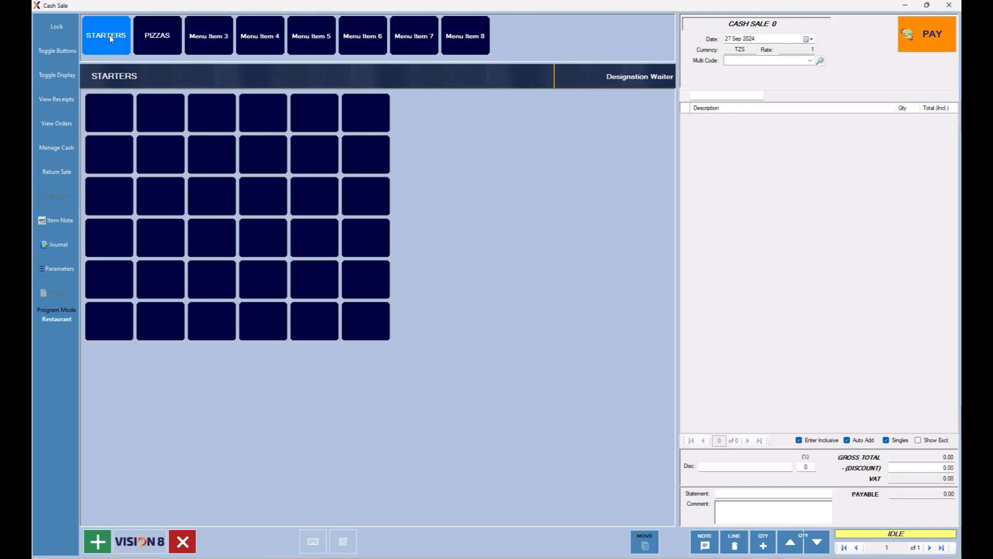
{"action": "left_click", "coordinate": [157, 40]}
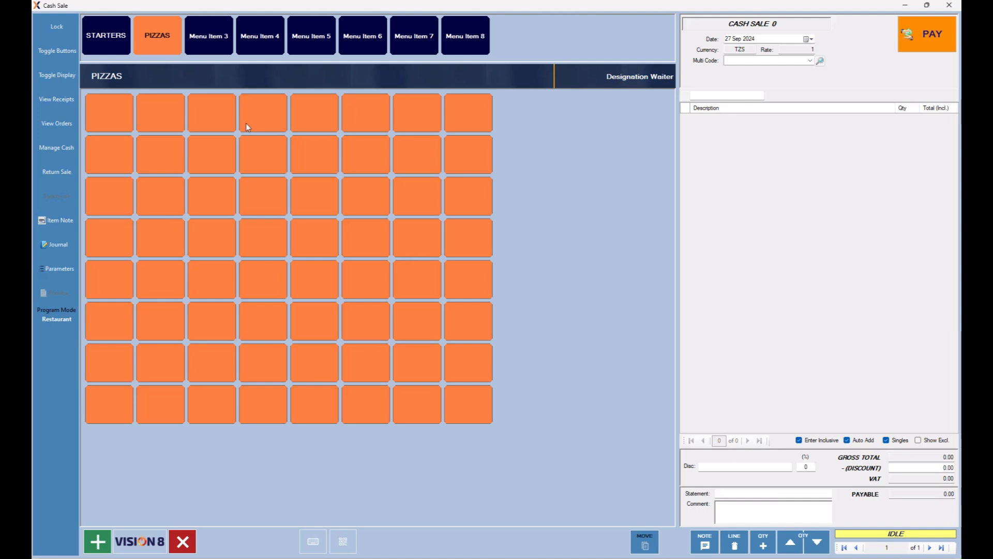
Caption the third menu tab PASTAS with a dark green selected background.
{"action": "left_click", "coordinate": [212, 38]}
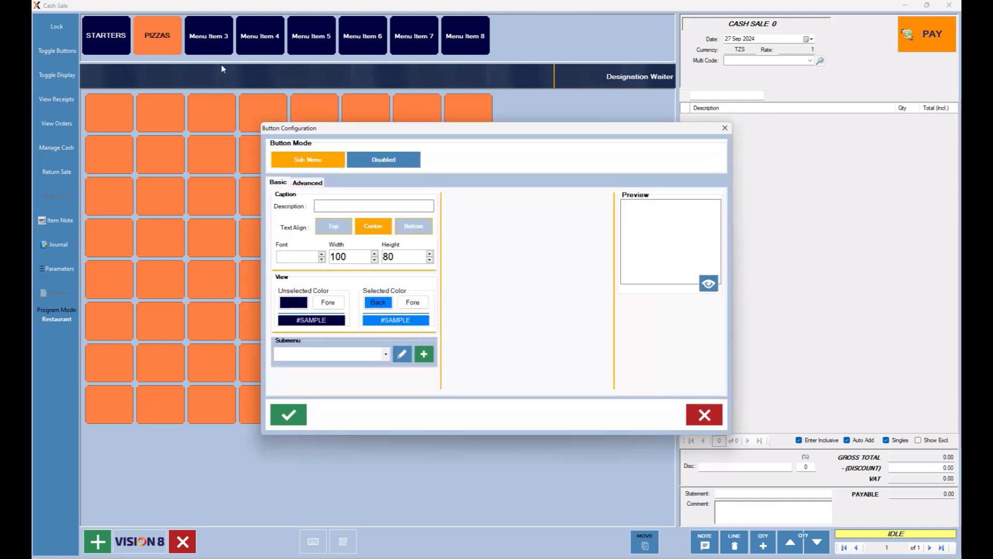
{"action": "left_click", "coordinate": [325, 205]}
{"action": "type", "text": "PASTAS"}
{"action": "left_click", "coordinate": [383, 306]}
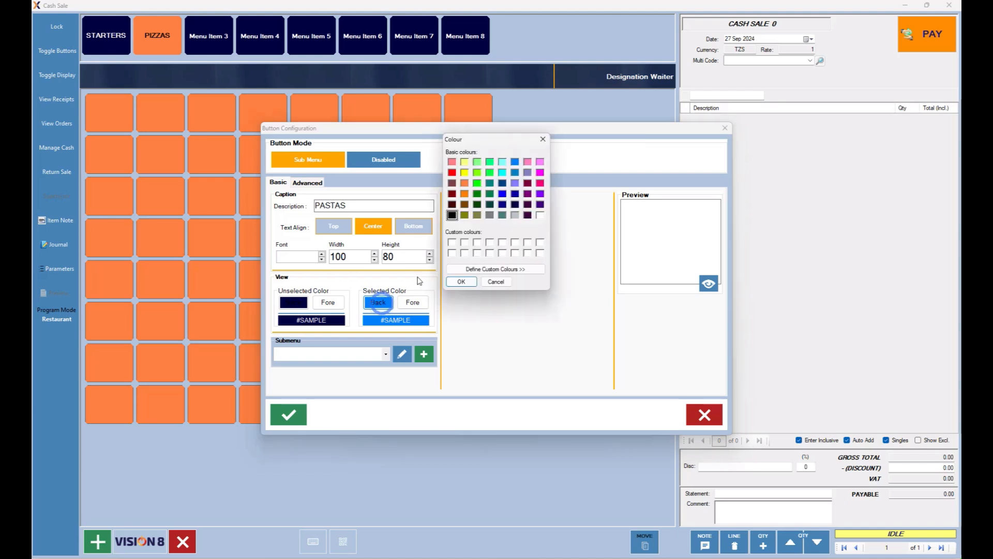
{"action": "left_click", "coordinate": [477, 194]}
{"action": "left_click", "coordinate": [461, 281]}
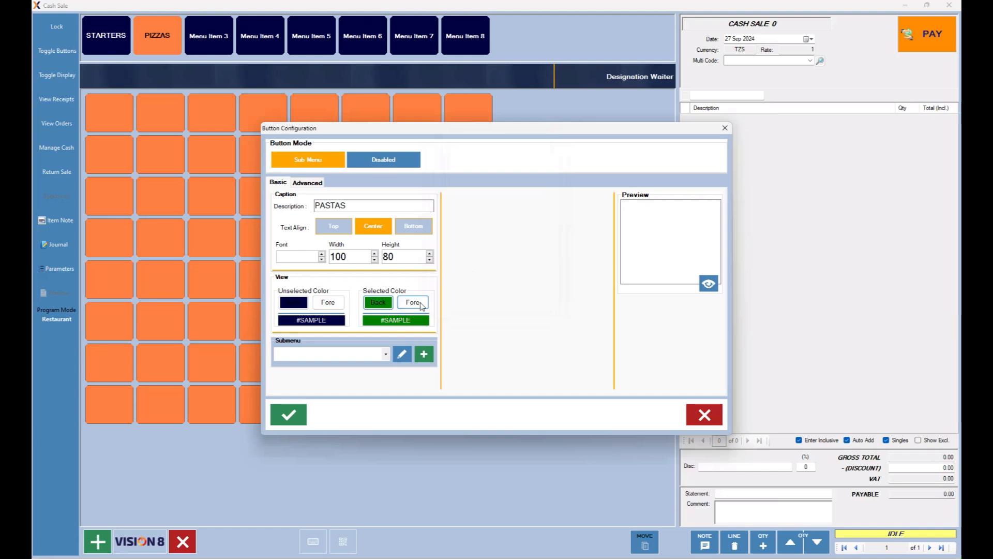
Create a new submenu named PASTA_MENU for the PASTAS button.
{"action": "left_click", "coordinate": [424, 353]}
{"action": "left_click", "coordinate": [328, 165]}
{"action": "type", "text": "PASTA_MENU"}
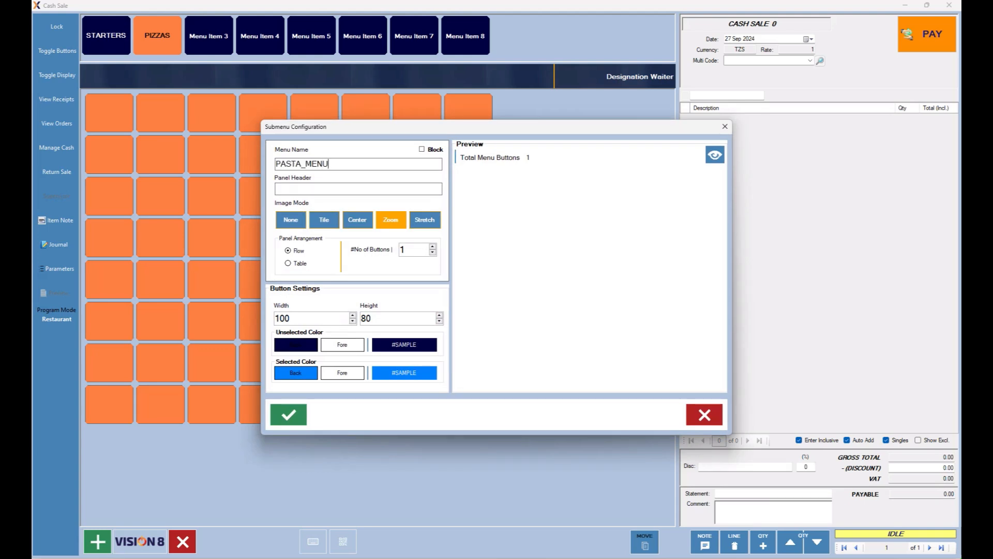
Give PASTA_MENU the panel header PASTAS and raise the button count to 20.
{"action": "left_click", "coordinate": [293, 189]}
{"action": "type", "text": "P"}
{"action": "left_click", "coordinate": [433, 246]}
{"action": "left_click", "coordinate": [432, 248]}
{"action": "left_click", "coordinate": [432, 247]}
{"action": "left_click", "coordinate": [432, 247]}
{"action": "left_click", "coordinate": [433, 247]}
Colour the buttons dark green, light green with dark purple text when selected, and preview.
{"action": "left_click", "coordinate": [300, 349]}
{"action": "left_click", "coordinate": [477, 194]}
{"action": "left_click", "coordinate": [461, 281]}
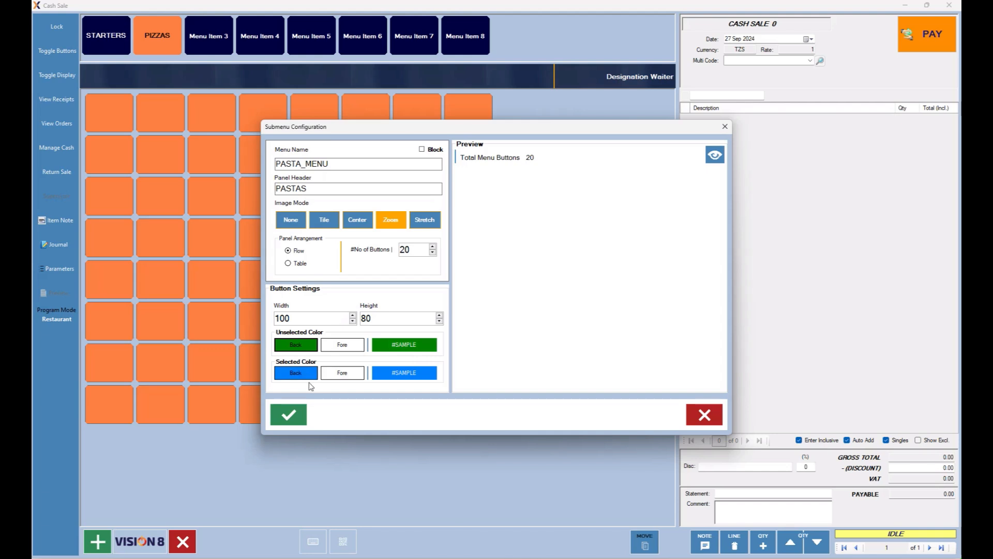
{"action": "left_click", "coordinate": [295, 372]}
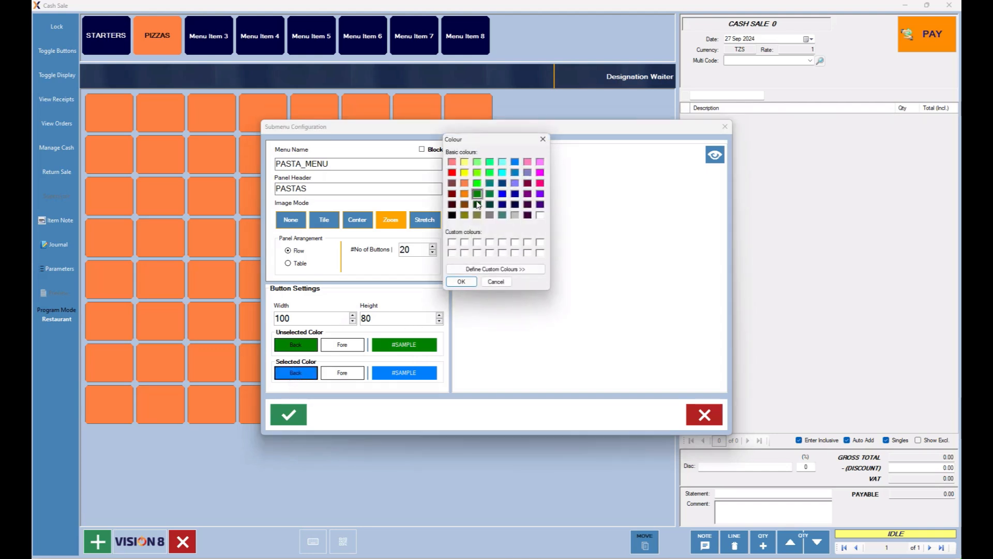
{"action": "left_click", "coordinate": [477, 162]}
{"action": "left_click", "coordinate": [460, 282]}
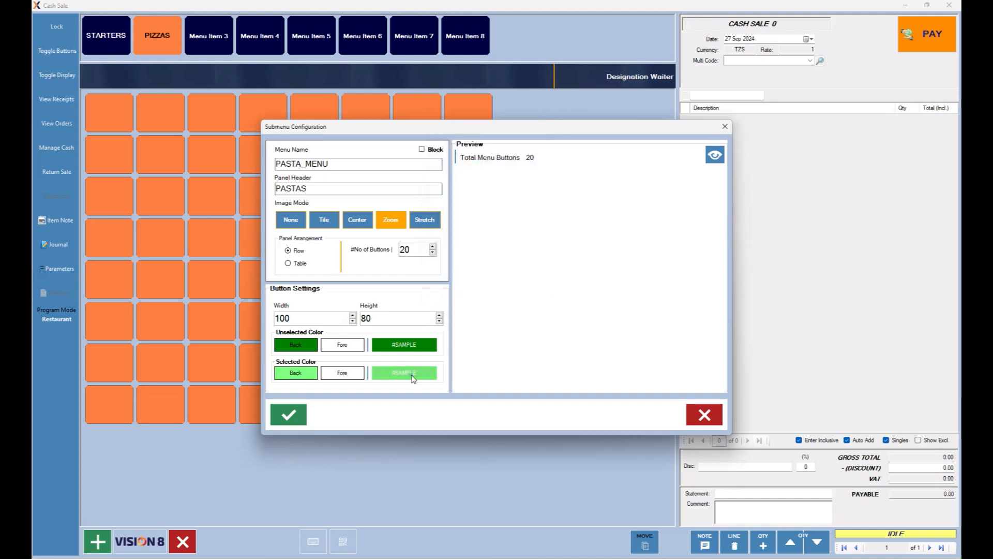
{"action": "left_click", "coordinate": [411, 373]}
{"action": "left_click", "coordinate": [358, 372]}
{"action": "left_click", "coordinate": [527, 215]}
{"action": "left_click", "coordinate": [461, 282]}
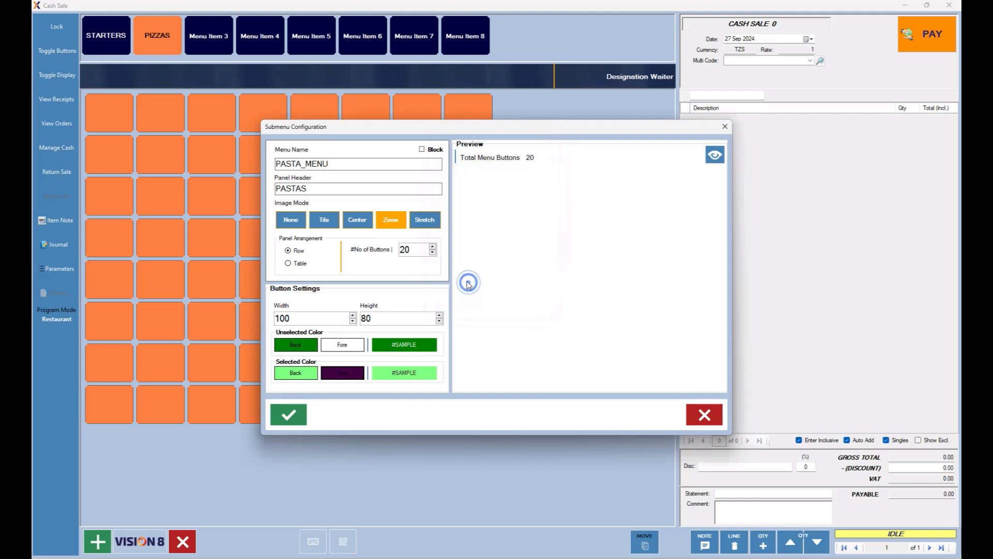
{"action": "left_click", "coordinate": [715, 154]}
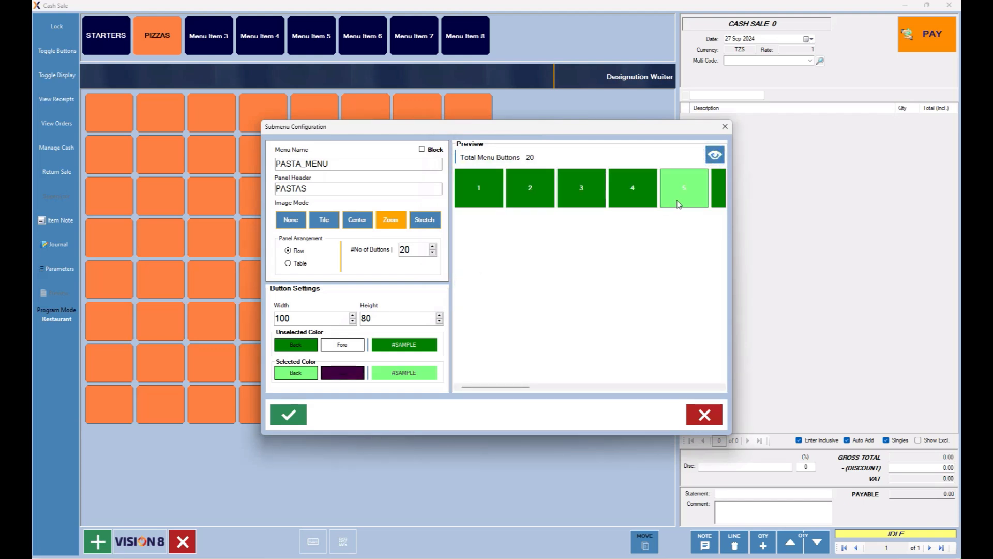
Resize the pasta submenu buttons to width 140 and height 90.
{"action": "left_click", "coordinate": [565, 323]}
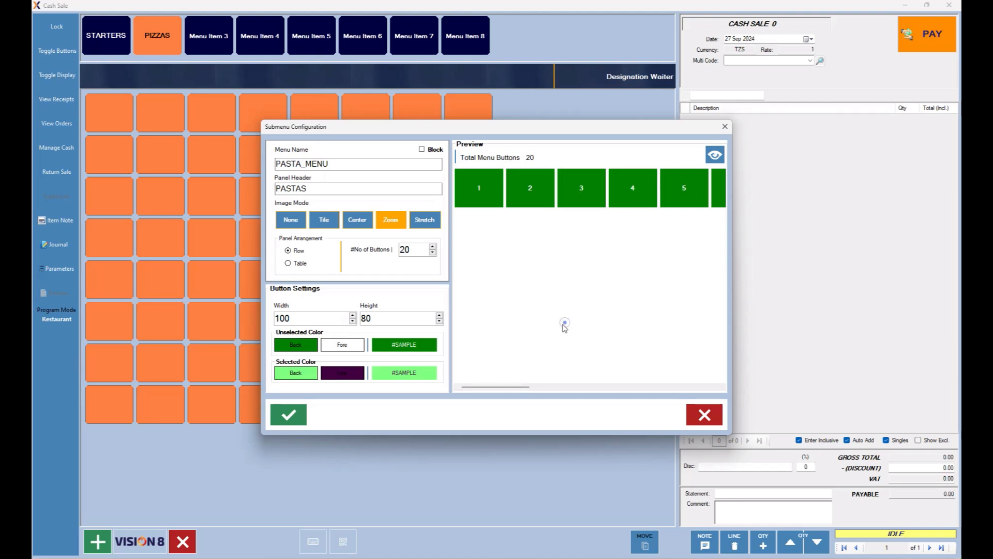
{"action": "left_click", "coordinate": [304, 320]}
{"action": "double_click", "coordinate": [298, 316]}
{"action": "type", "text": "1"}
{"action": "key", "text": "BackSpace"}
{"action": "key", "text": "BackSpace"}
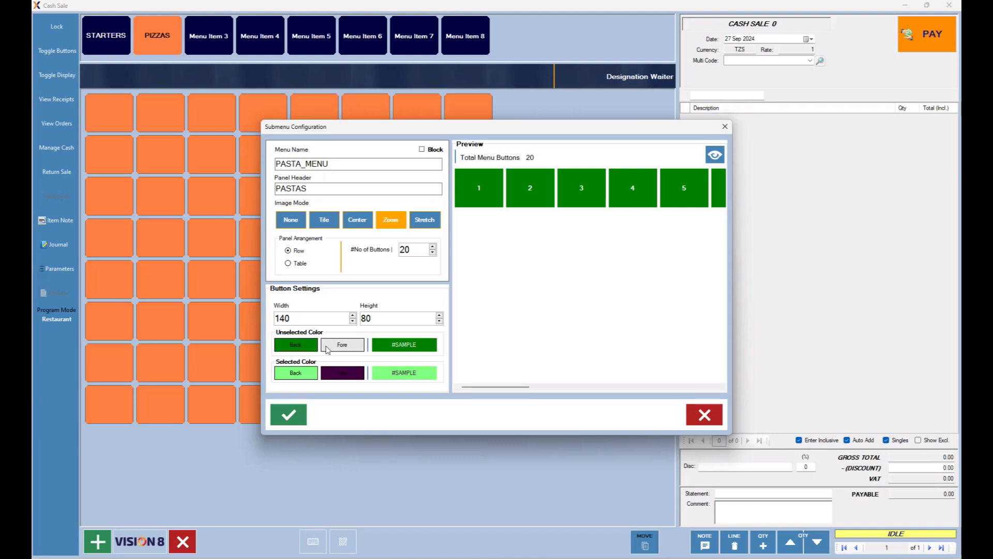
{"action": "double_click", "coordinate": [371, 318]}
{"action": "type", "text": "90"}
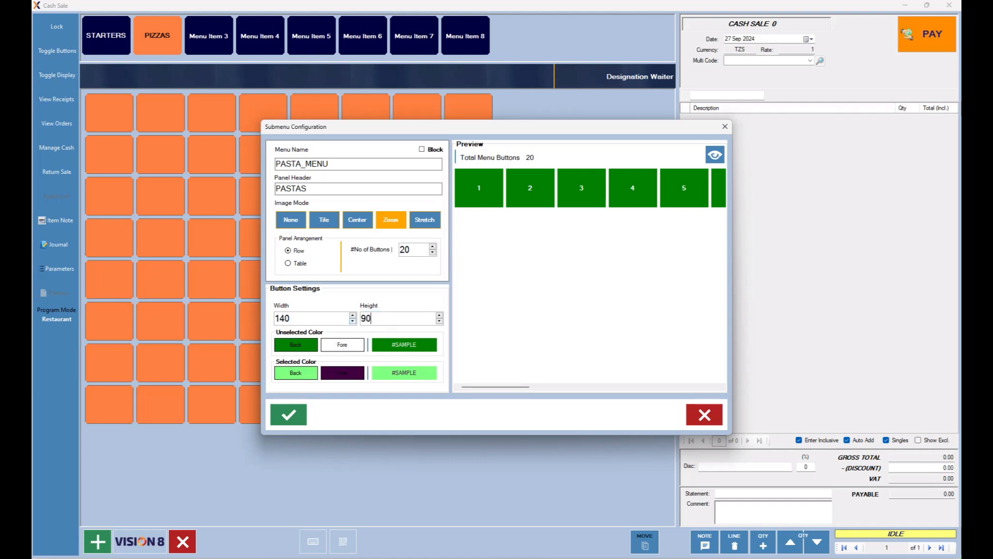
Save the pasta submenu and PASTAS button, close both dialogs, and show STARTERS.
{"action": "left_click", "coordinate": [288, 414]}
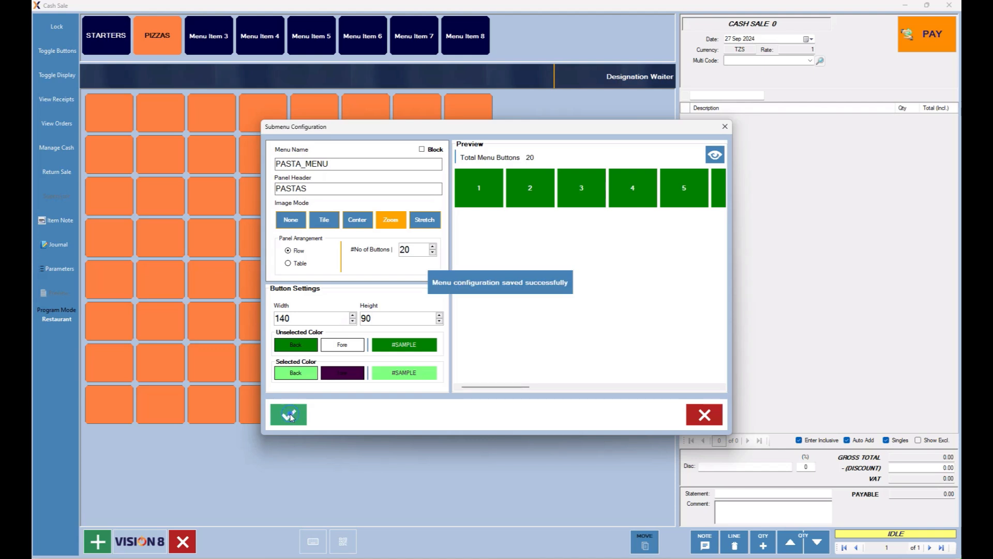
{"action": "left_click", "coordinate": [693, 423]}
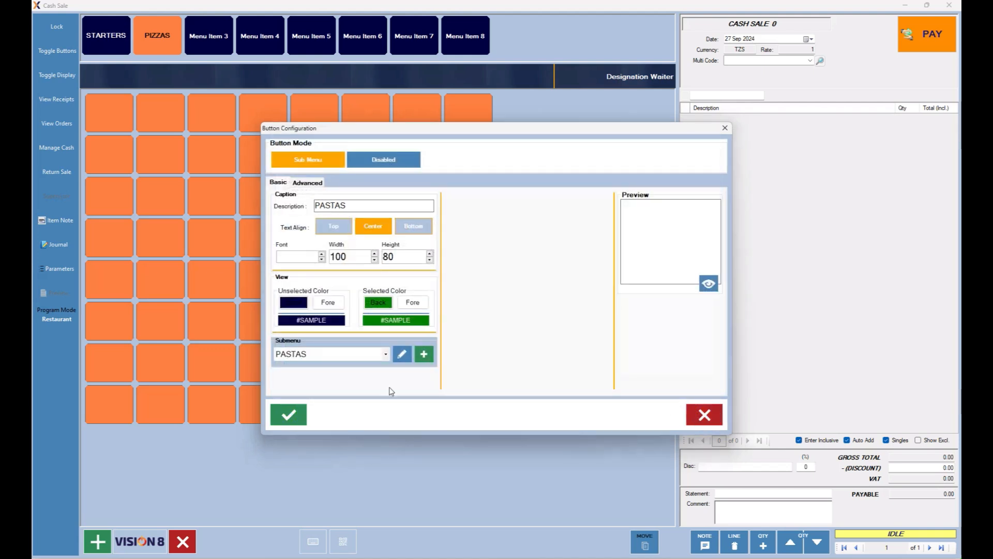
{"action": "left_click", "coordinate": [288, 413]}
{"action": "left_click", "coordinate": [705, 414]}
{"action": "left_click", "coordinate": [119, 37]}
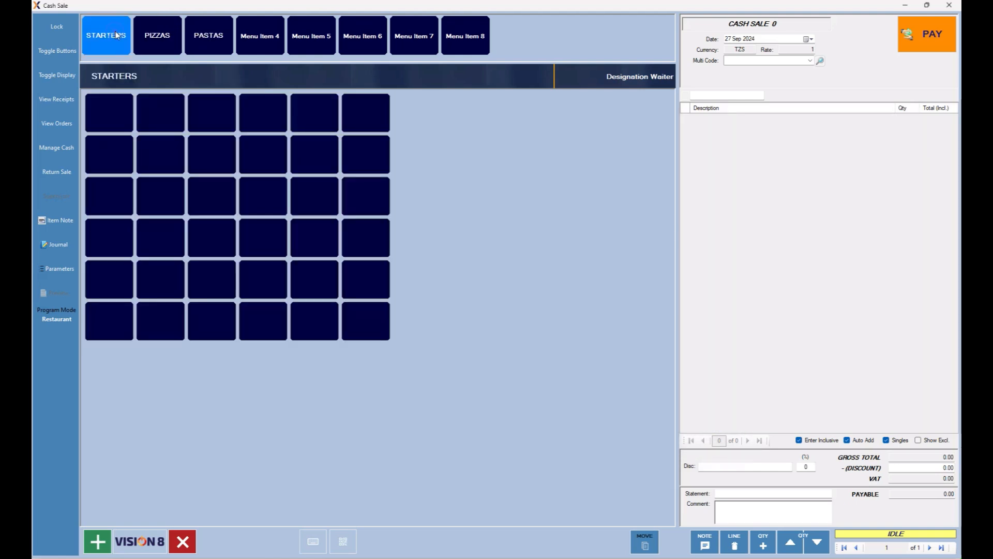
Compare the PIZZAS and PASTAS panels, ending on PASTAS with its 20 green buttons.
{"action": "left_click", "coordinate": [170, 36]}
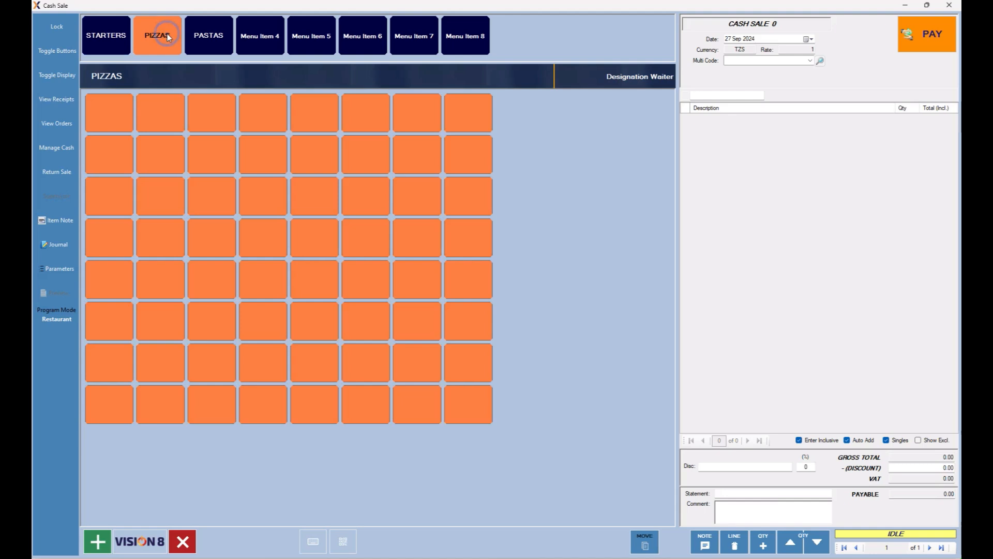
{"action": "left_click", "coordinate": [206, 40]}
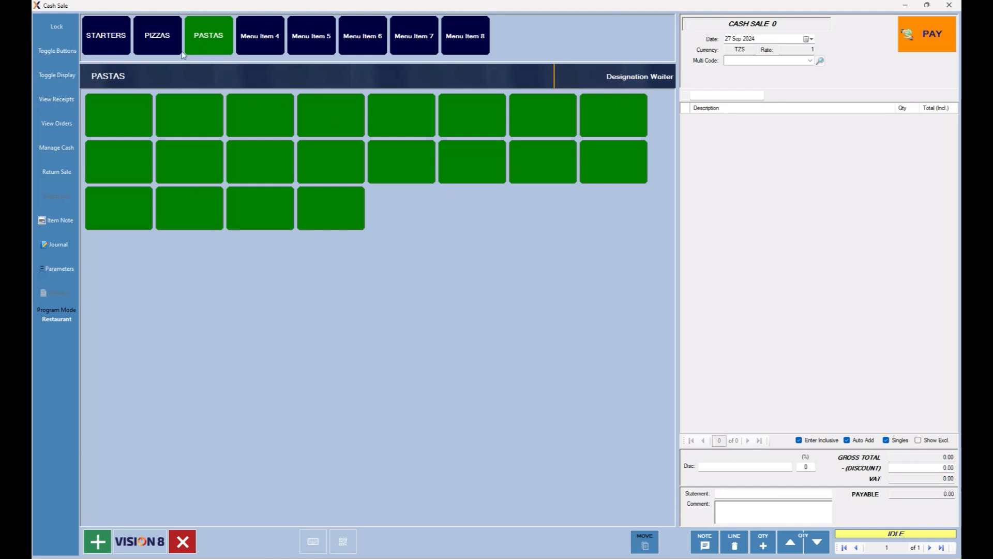
{"action": "left_click", "coordinate": [161, 37]}
{"action": "left_click", "coordinate": [208, 41]}
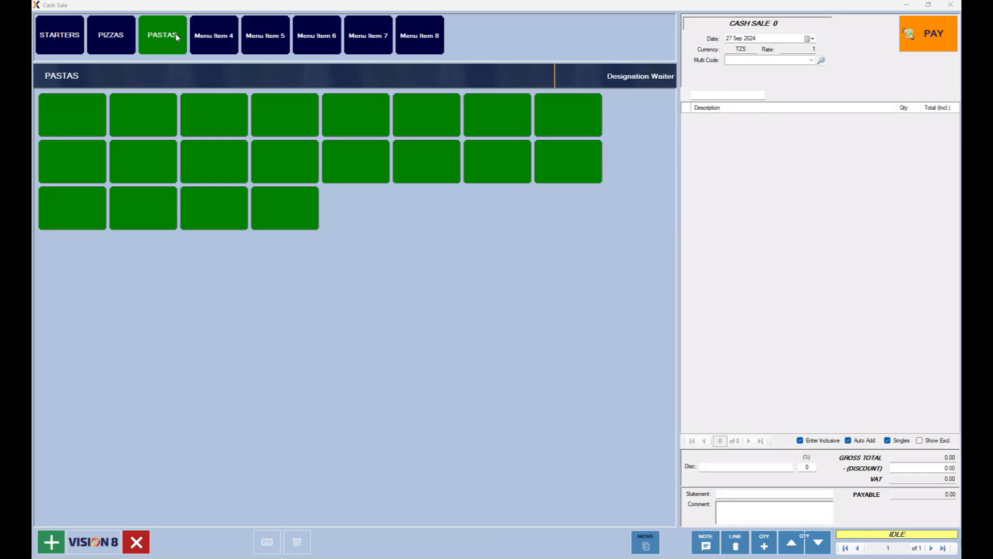
Caption an unused menu tab DRINKS with a brown selected background.
{"action": "left_click", "coordinate": [426, 41]}
{"action": "left_click", "coordinate": [344, 205]}
{"action": "type", "text": "DRINKS"}
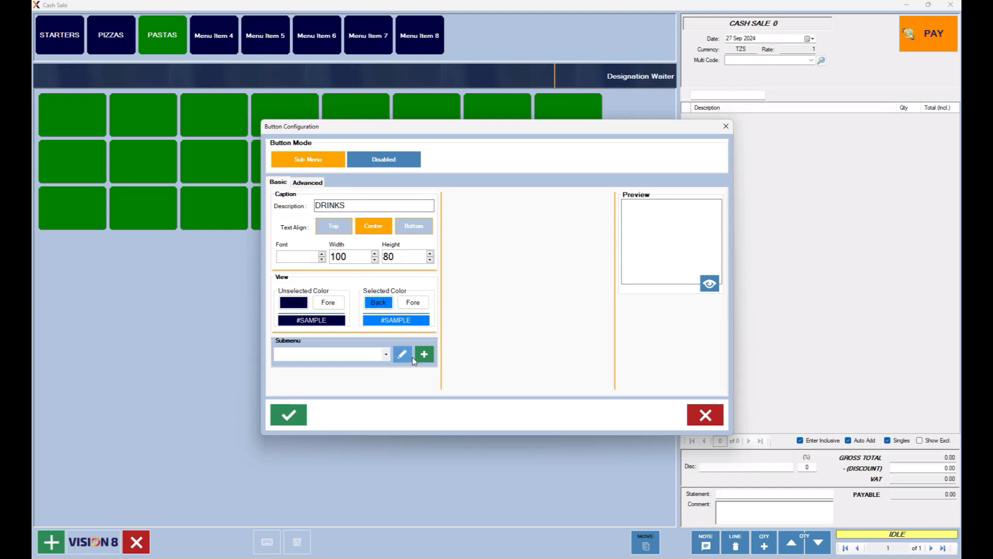
{"action": "left_click", "coordinate": [378, 304]}
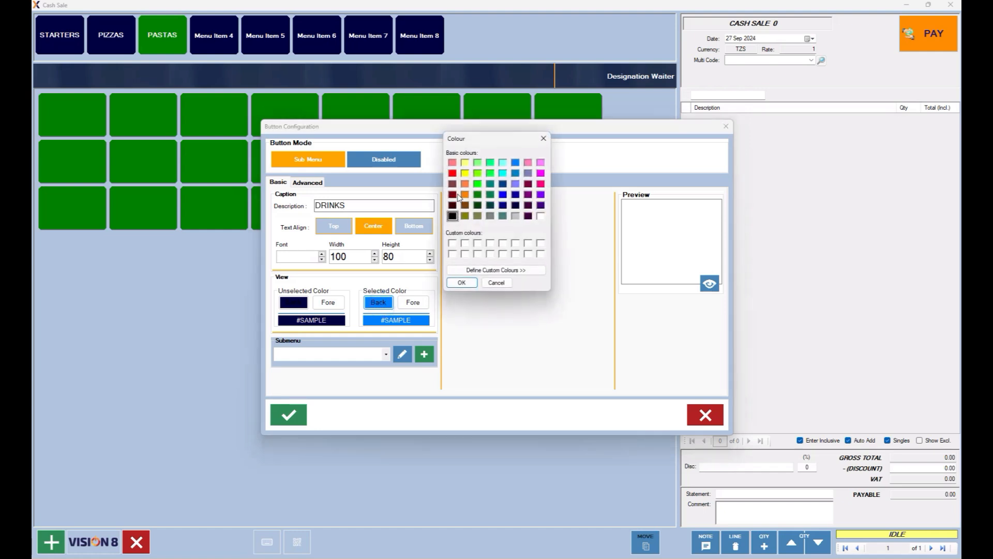
{"action": "left_click", "coordinate": [453, 185]}
{"action": "left_click", "coordinate": [460, 282]}
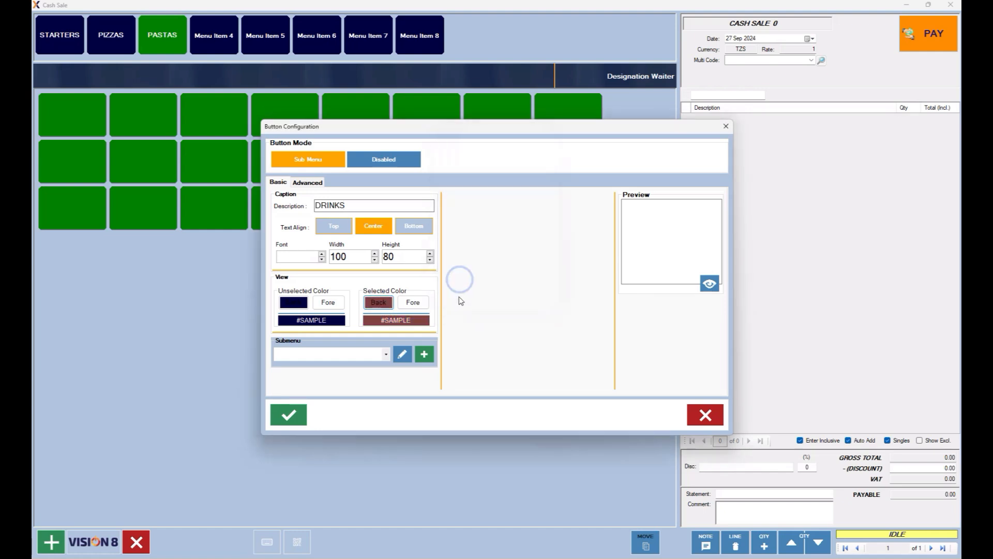
Create a new submenu named DRINKS_MENU for the DRINKS button.
{"action": "left_click", "coordinate": [425, 355]}
{"action": "left_click", "coordinate": [326, 162]}
{"action": "type", "text": "DRINKS_MENU"}
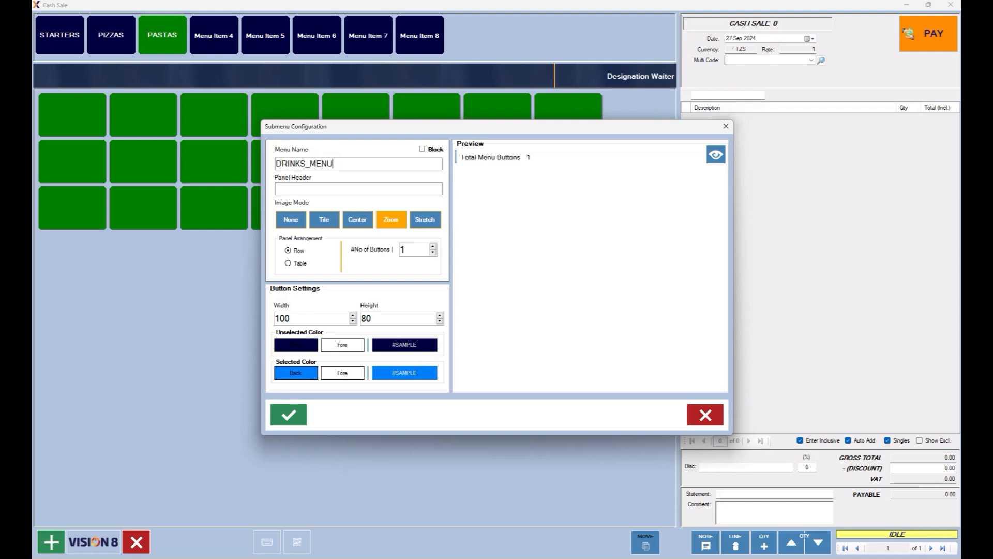
Head the submenu DRINKS with brown buttons, orange when selected, and preview them.
{"action": "left_click", "coordinate": [280, 189]}
{"action": "type", "text": "DRINKS"}
{"action": "left_click", "coordinate": [296, 347]}
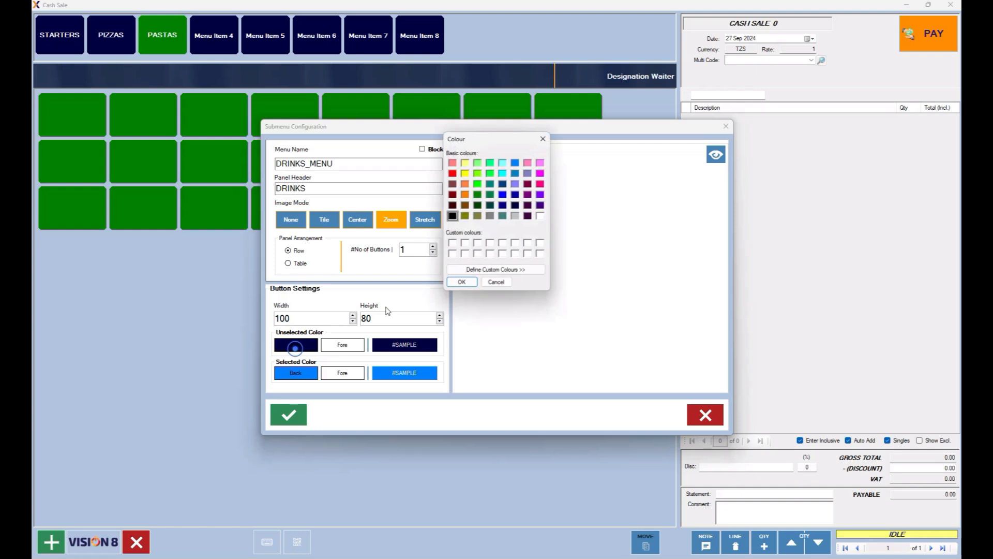
{"action": "left_click", "coordinate": [453, 184]}
{"action": "left_click", "coordinate": [460, 283]}
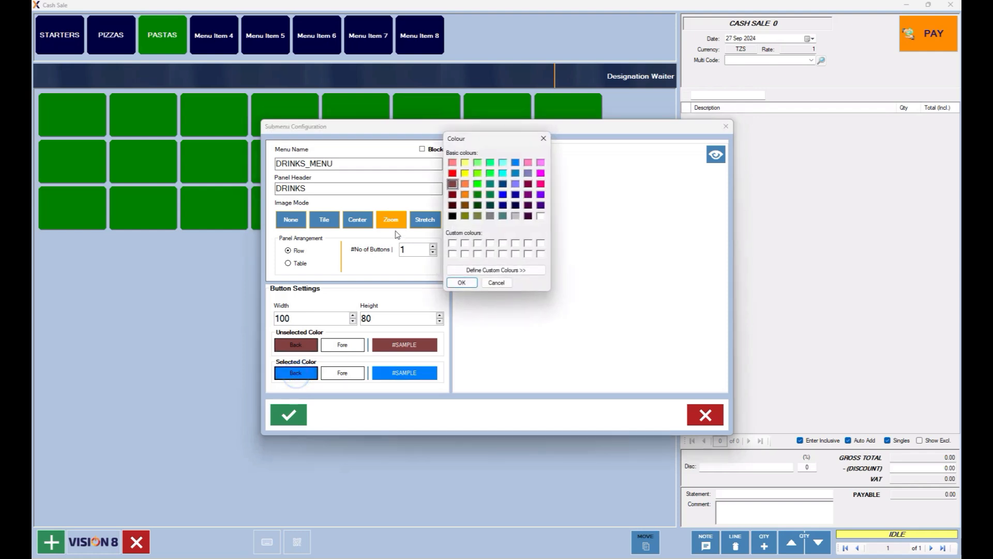
{"action": "left_click", "coordinate": [465, 183]}
{"action": "left_click", "coordinate": [462, 283]}
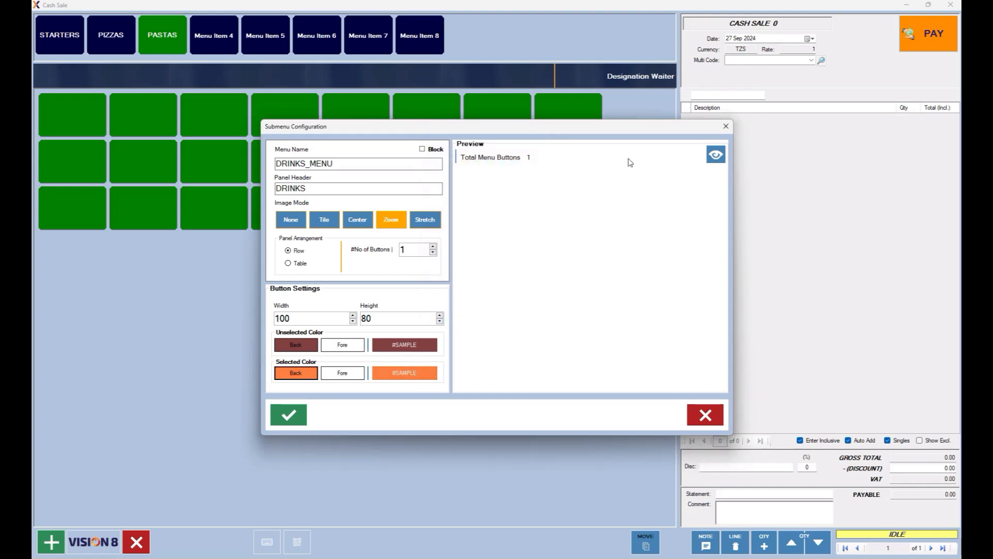
{"action": "left_click", "coordinate": [716, 154]}
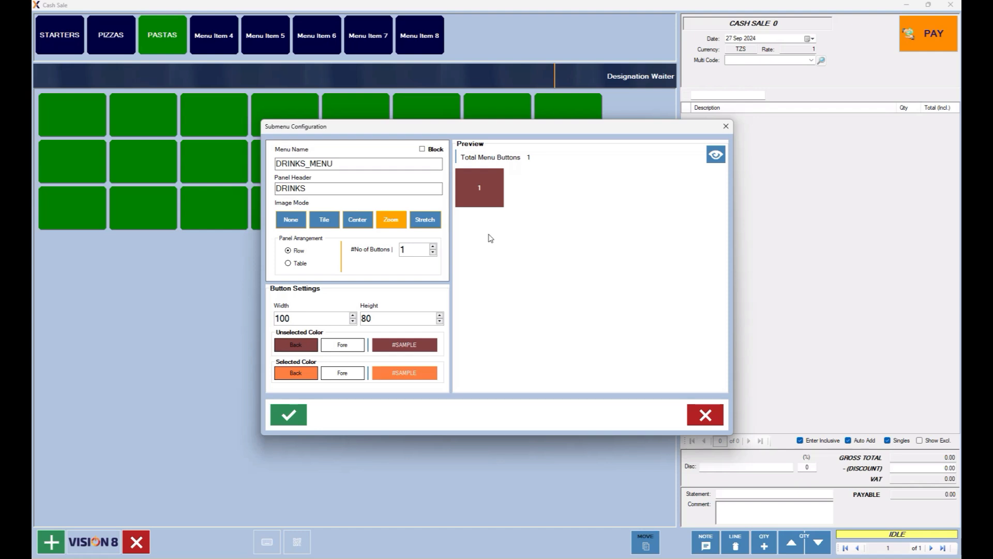
Lay out DRINKS_MENU as an 8×8 table, save it, and save the DRINKS button.
{"action": "left_click", "coordinate": [300, 266]}
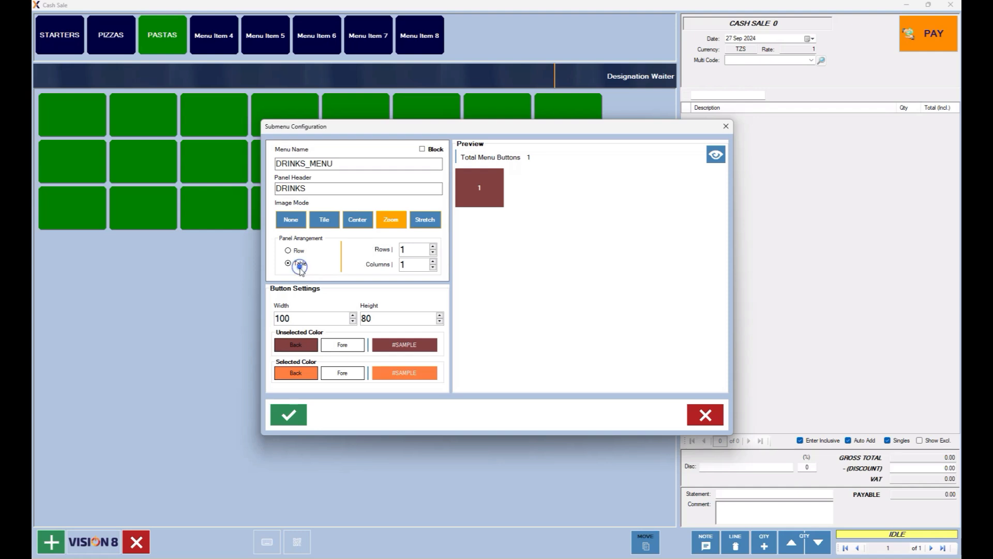
{"action": "left_click", "coordinate": [425, 249]}
{"action": "type", "text": "8"}
{"action": "double_click", "coordinate": [415, 269]}
{"action": "type", "text": "8"}
{"action": "left_click", "coordinate": [297, 424]}
{"action": "left_click", "coordinate": [706, 415]}
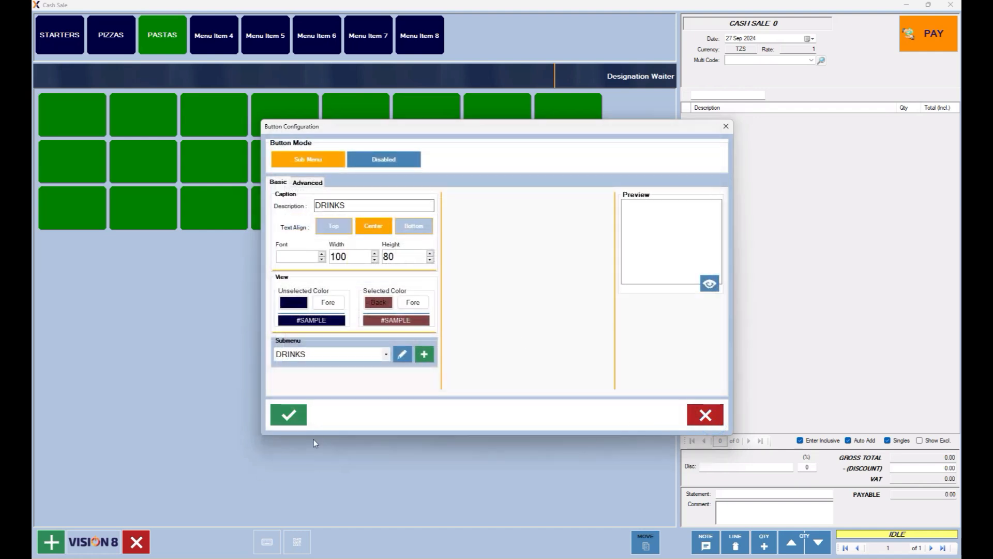
{"action": "left_click", "coordinate": [297, 417]}
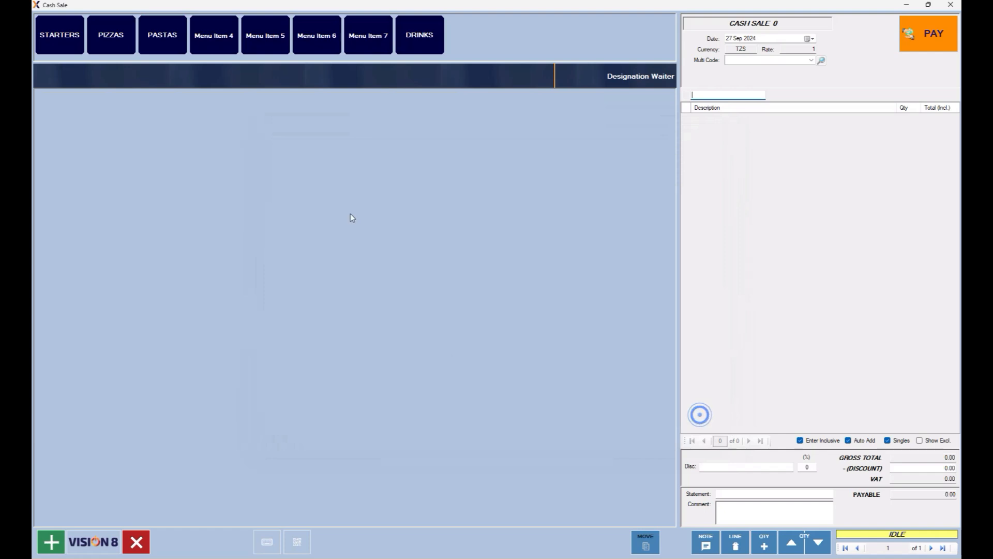
Set the DRINKS menu button width to 120 and save it.
{"action": "left_click", "coordinate": [420, 39]}
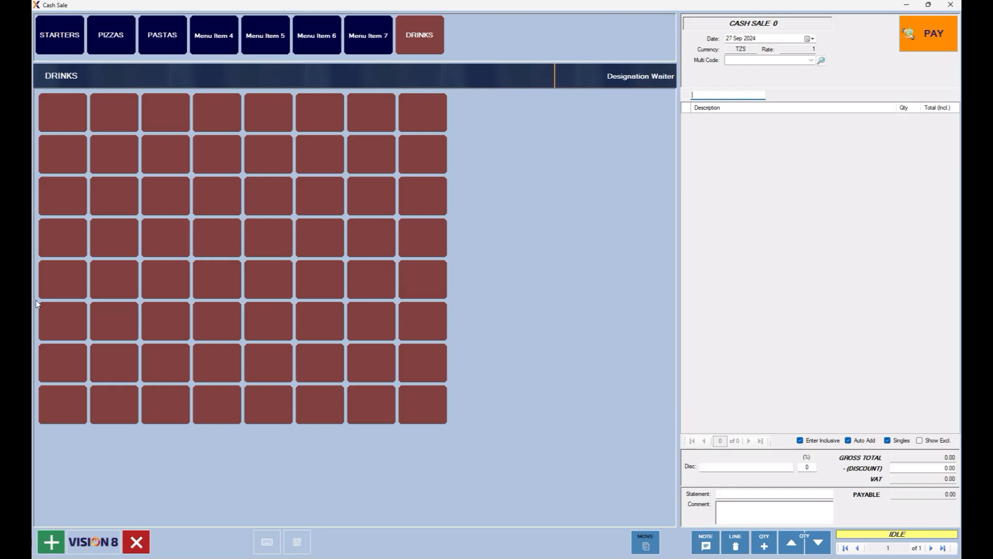
{"action": "right_click", "coordinate": [420, 35]}
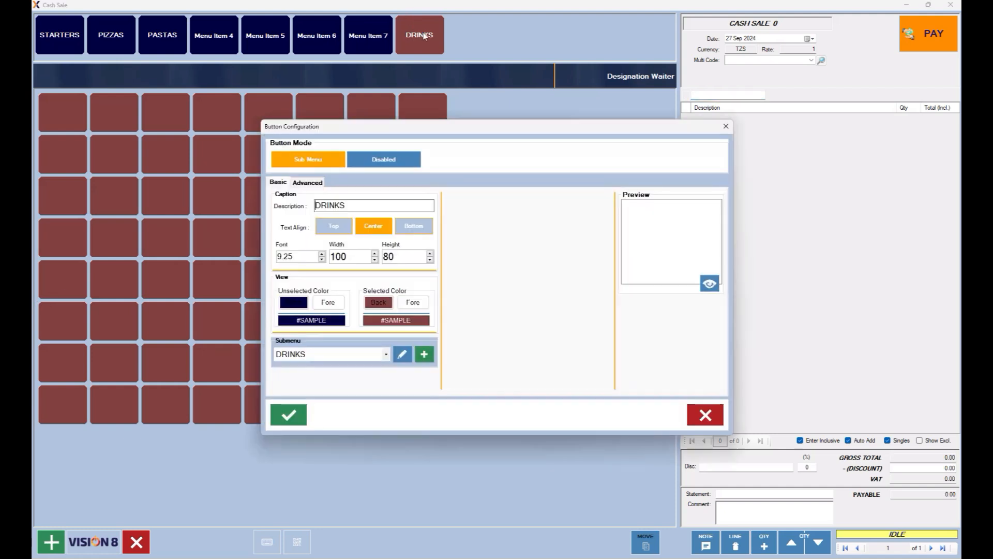
{"action": "double_click", "coordinate": [354, 256]}
{"action": "type", "text": "120"}
{"action": "left_click", "coordinate": [298, 420]}
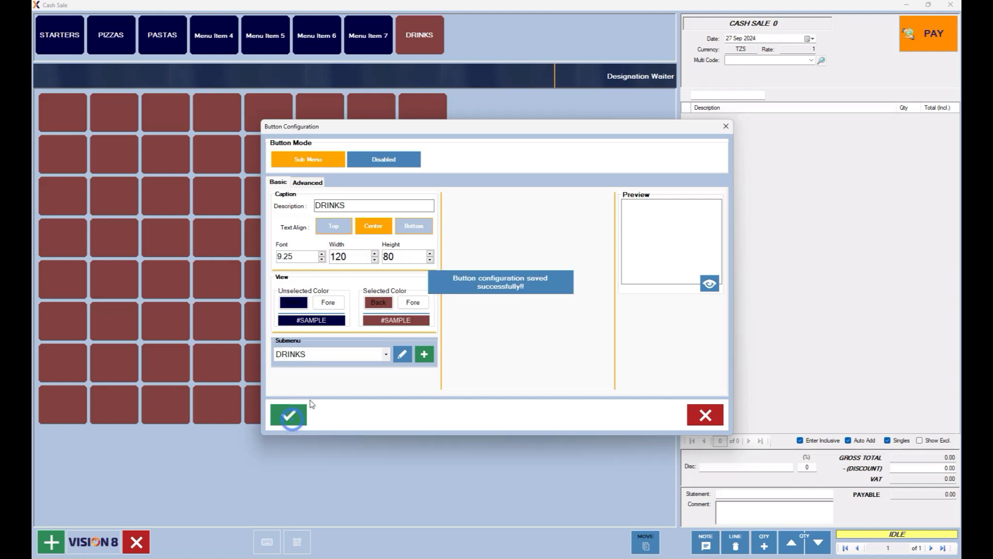
Set the DRINKS item buttons' width to 120 for all panels and close the dialogs.
{"action": "left_click", "coordinate": [403, 355]}
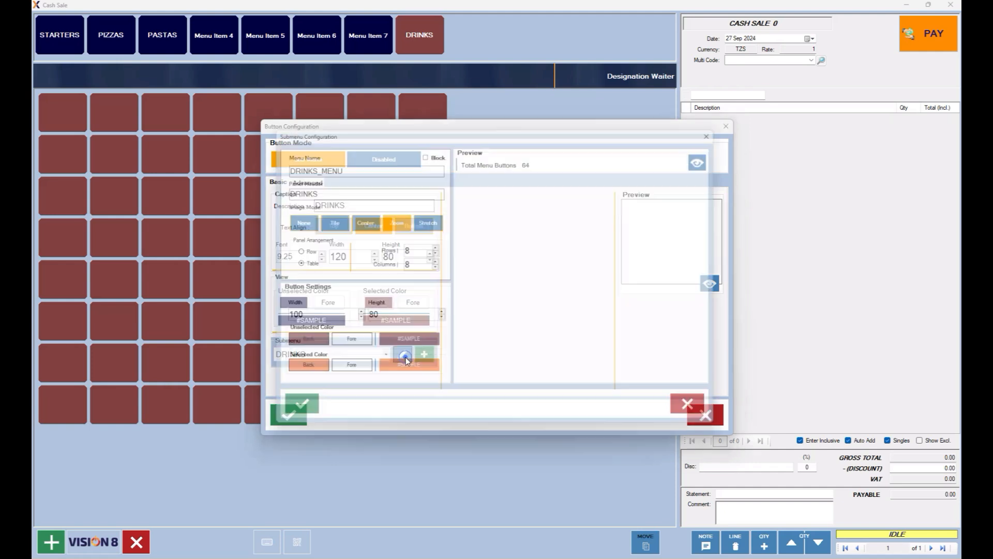
{"action": "double_click", "coordinate": [302, 319]}
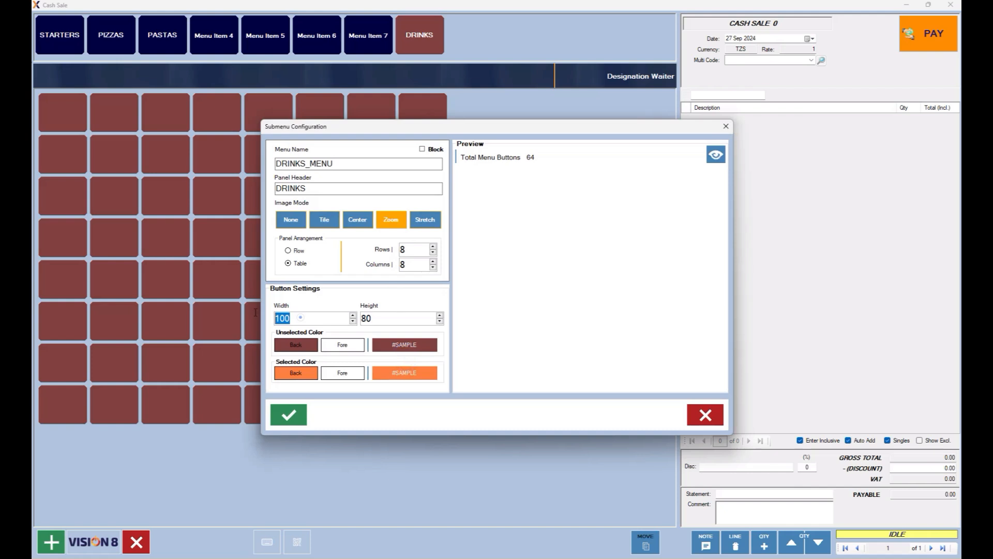
{"action": "type", "text": "120"}
{"action": "left_click", "coordinate": [289, 415]}
{"action": "left_click", "coordinate": [548, 328]}
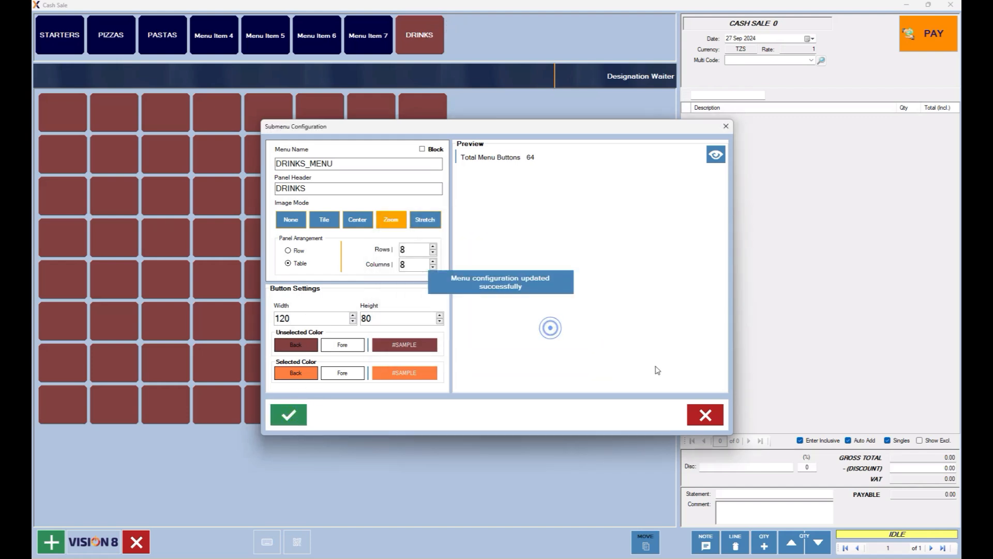
{"action": "left_click", "coordinate": [707, 416]}
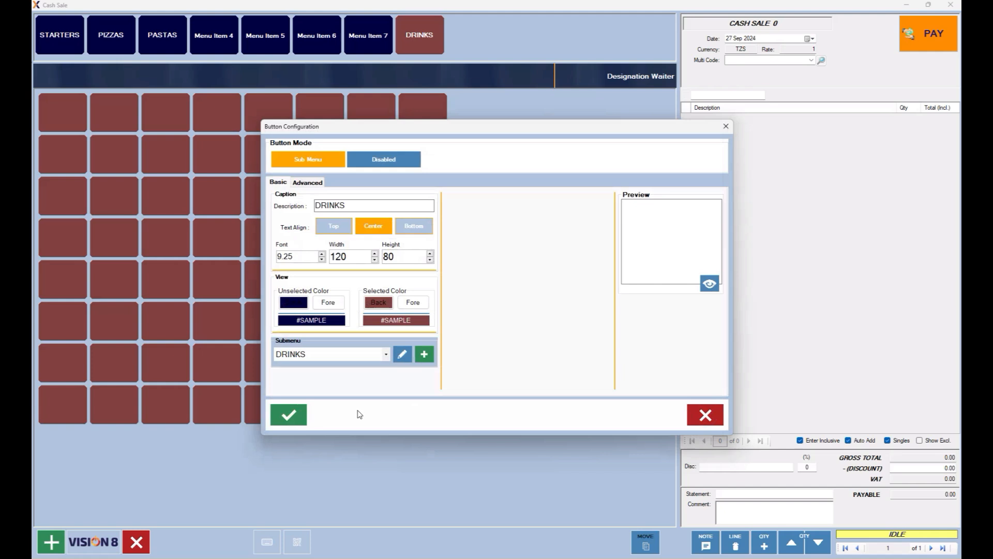
{"action": "left_click", "coordinate": [282, 415]}
{"action": "left_click", "coordinate": [705, 415]}
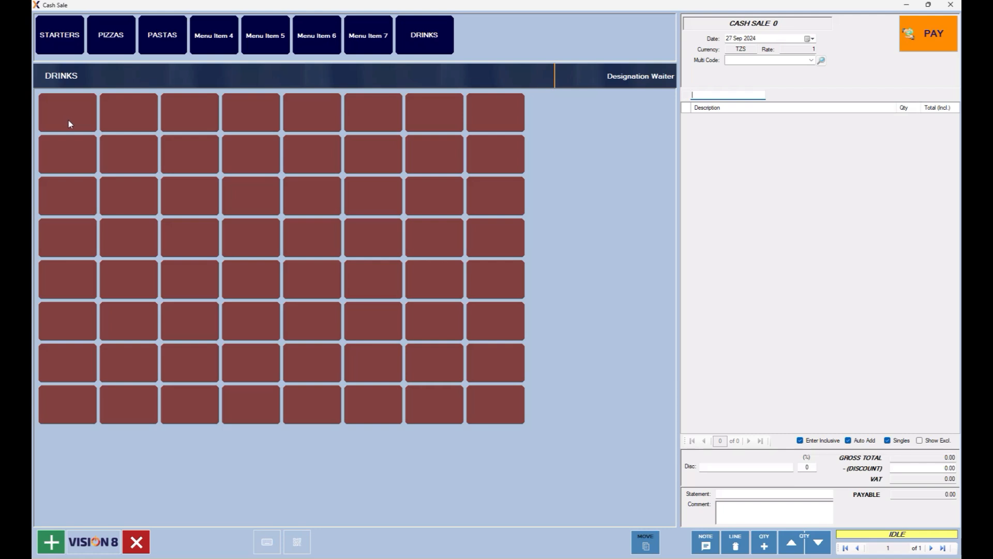
Make the second first-row DRINKS button an action button for the COCACOLA item and save.
{"action": "left_click", "coordinate": [137, 113]}
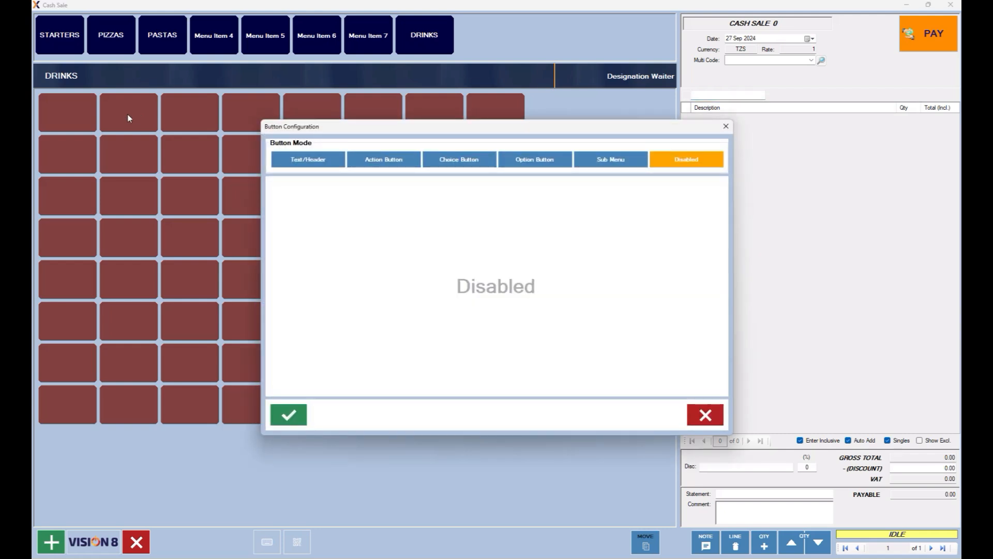
{"action": "left_click", "coordinate": [381, 158]}
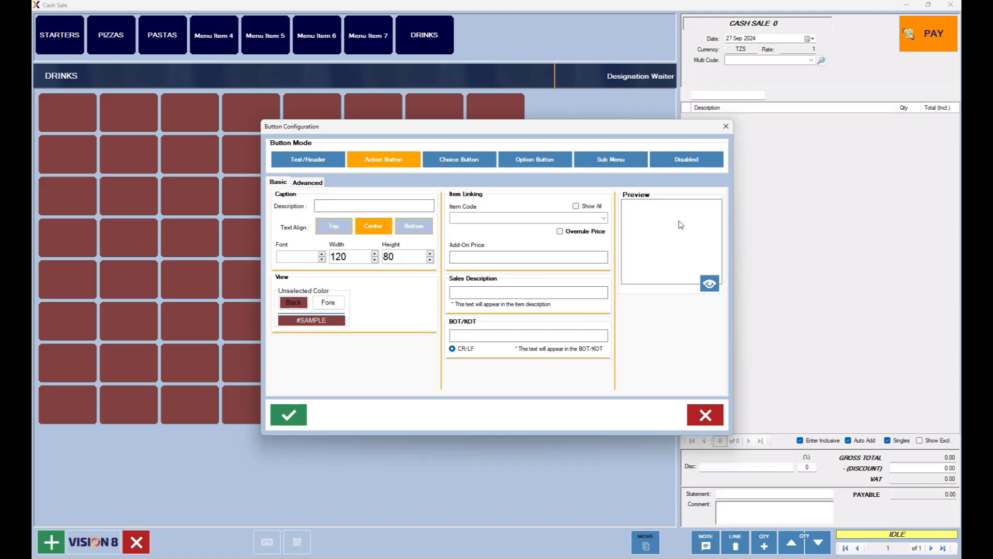
{"action": "left_click", "coordinate": [605, 219]}
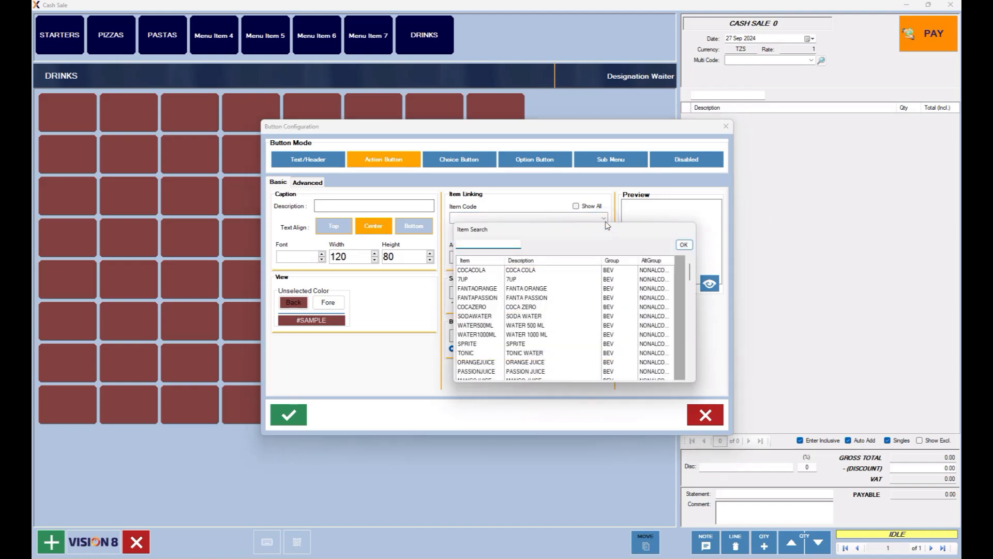
{"action": "double_click", "coordinate": [495, 270]}
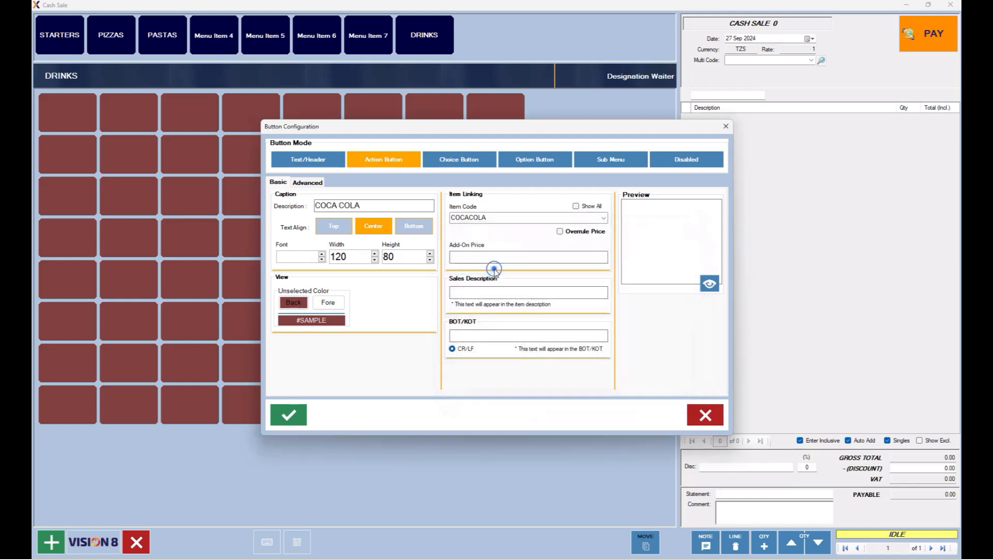
{"action": "left_click", "coordinate": [288, 415]}
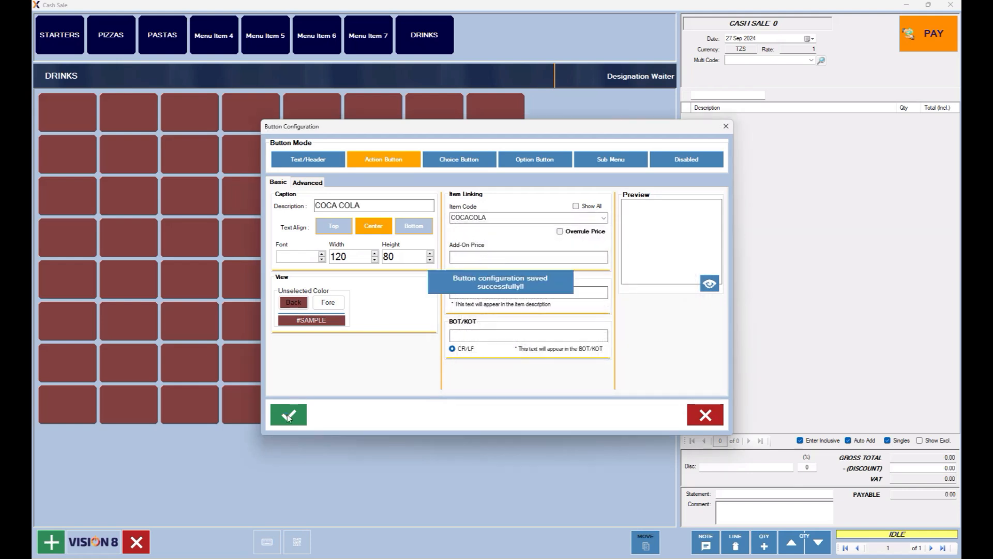
{"action": "left_click", "coordinate": [707, 418]}
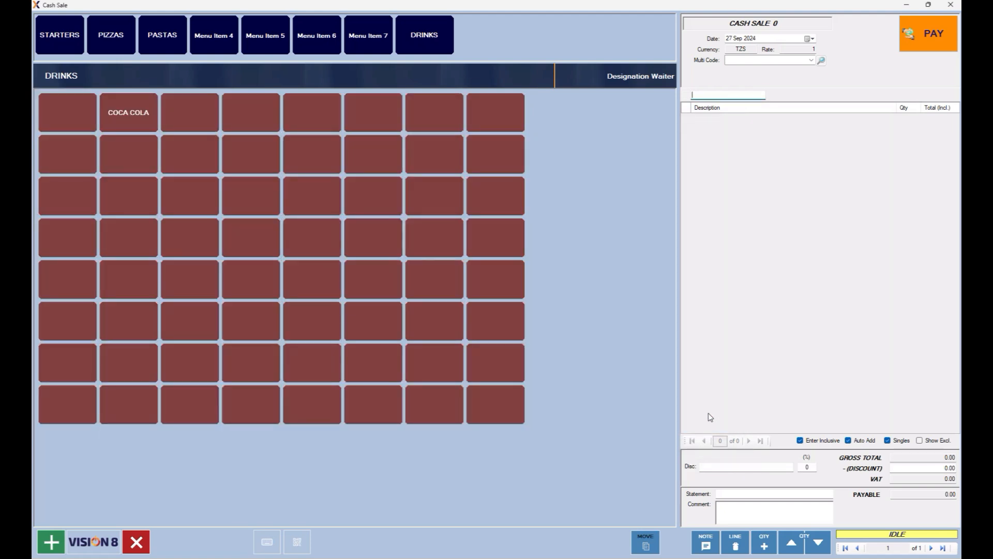
Make the third first-row DRINKS button an item button linked to 7UP and save it.
{"action": "left_click", "coordinate": [189, 112]}
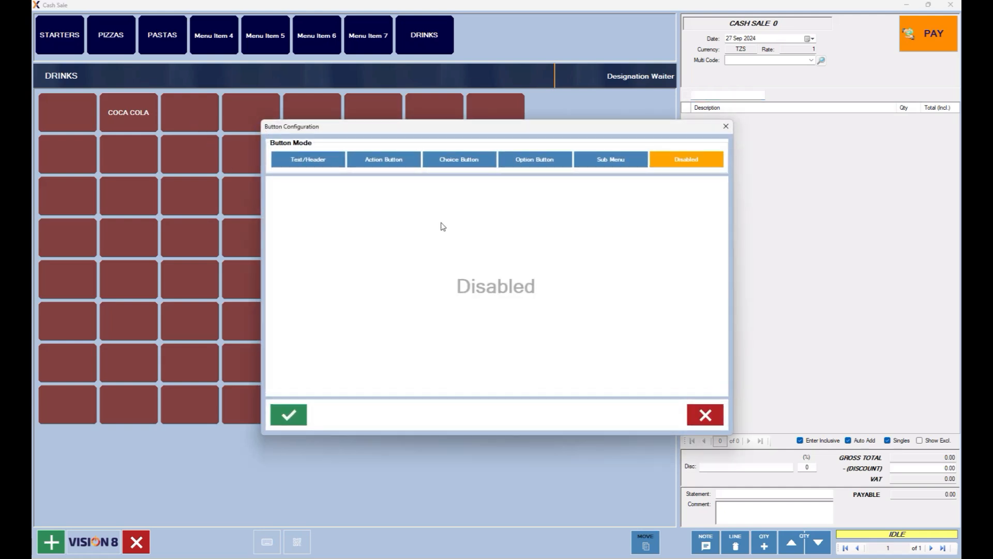
{"action": "left_click", "coordinate": [387, 161]}
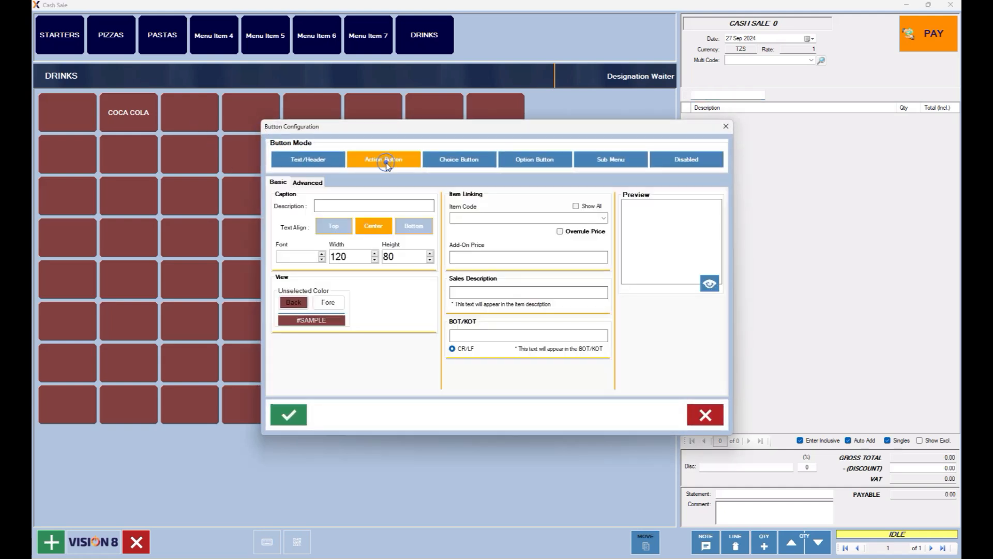
{"action": "left_click", "coordinate": [604, 218]}
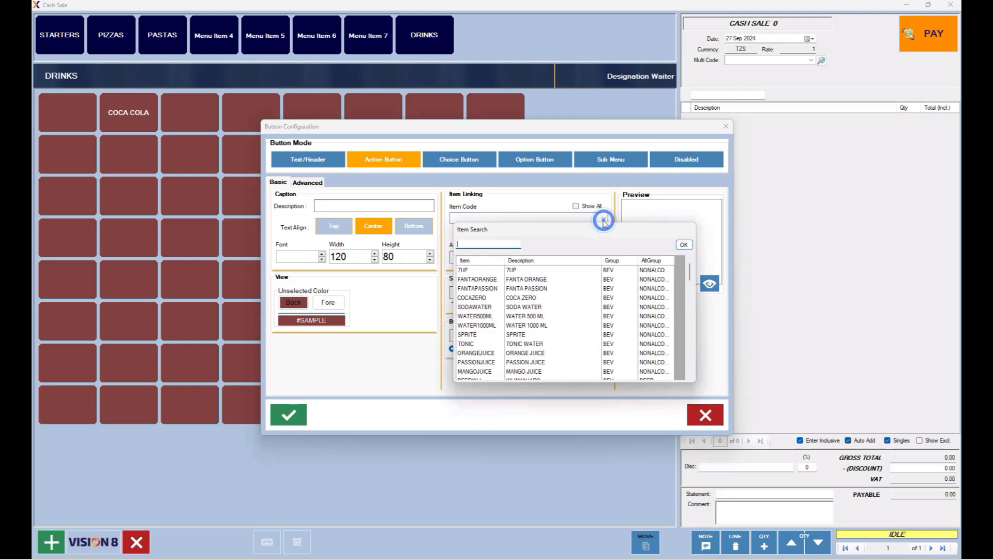
{"action": "left_click", "coordinate": [465, 272]}
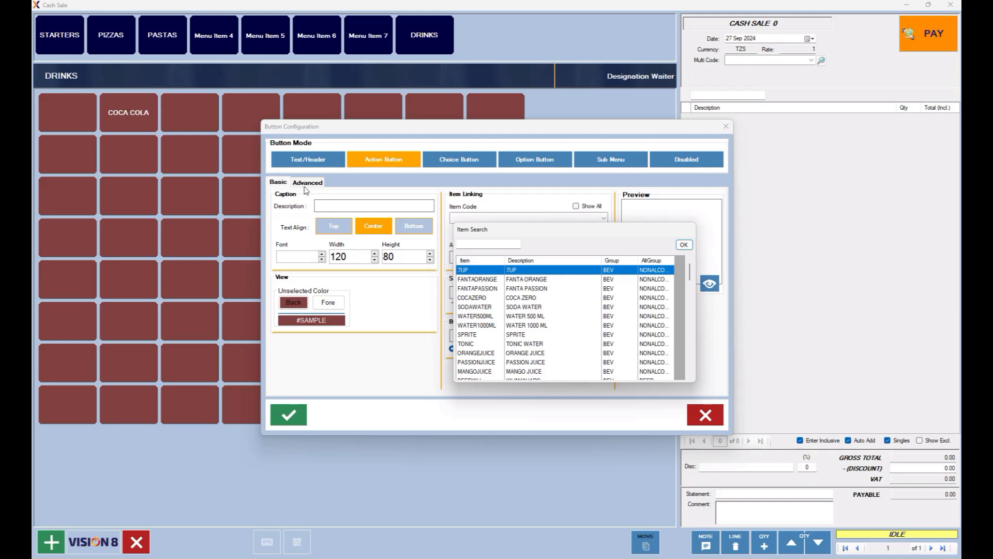
{"action": "double_click", "coordinate": [471, 270]}
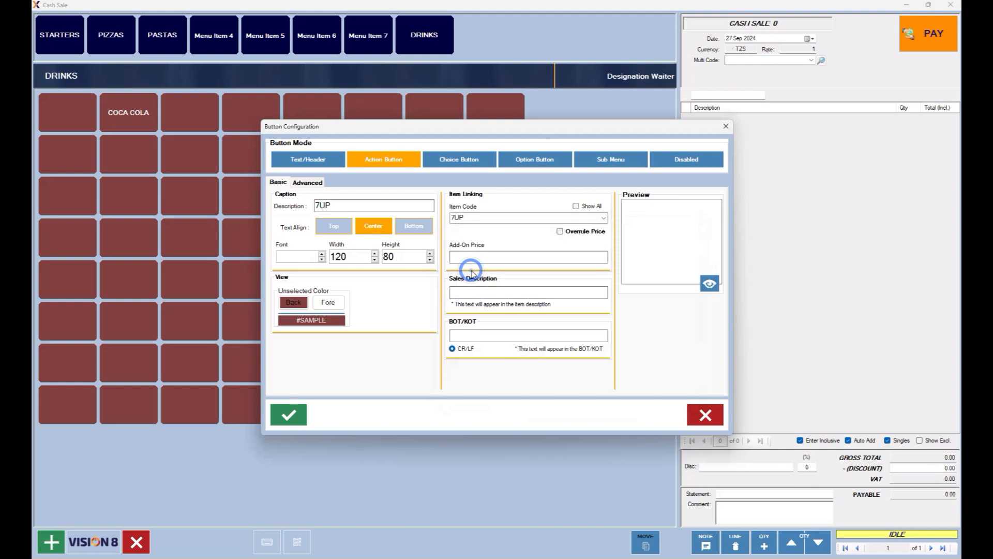
{"action": "left_click", "coordinate": [289, 415]}
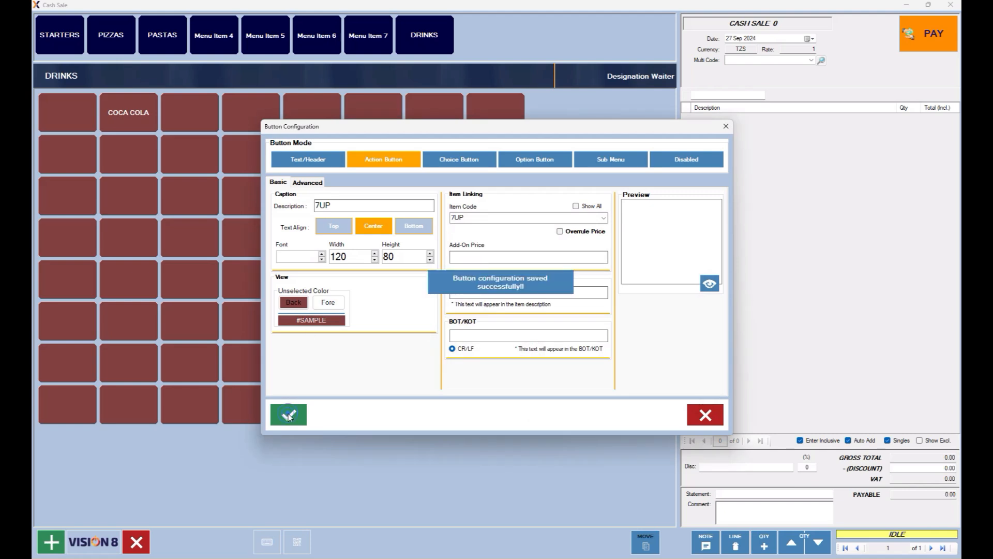
{"action": "left_click", "coordinate": [702, 416]}
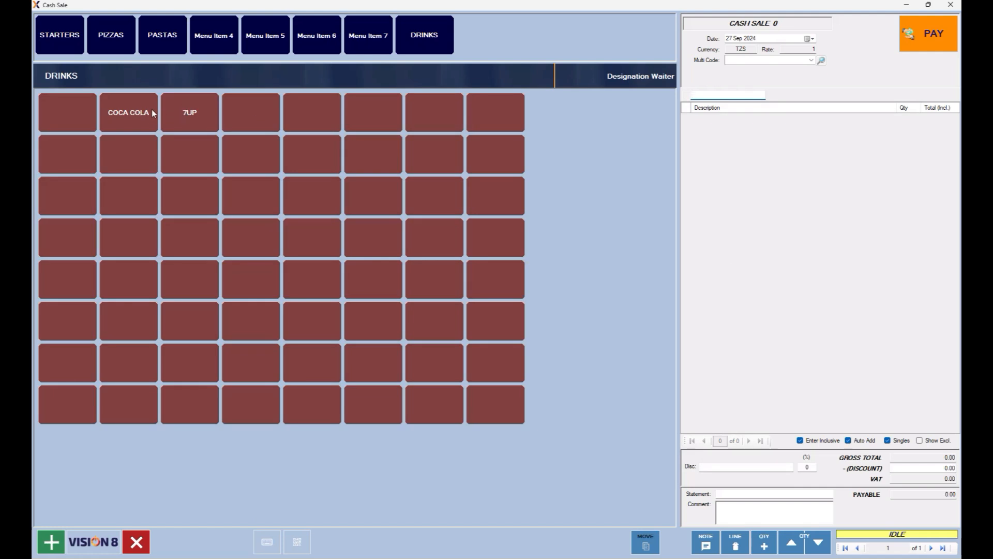
Make the fourth first-row DRINKS button an item button linked to FANTA ORANGE and save it.
{"action": "left_click", "coordinate": [264, 118]}
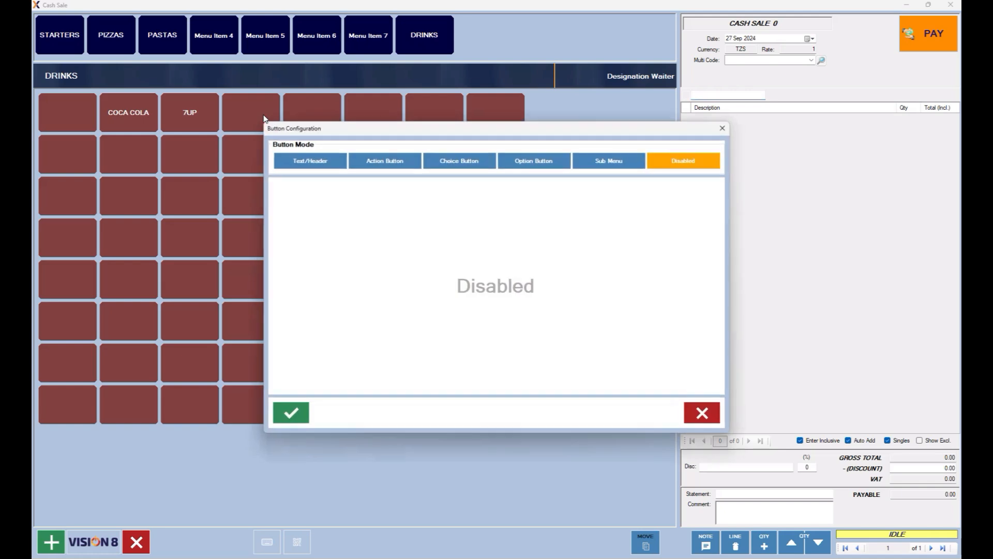
{"action": "left_click", "coordinate": [372, 161]}
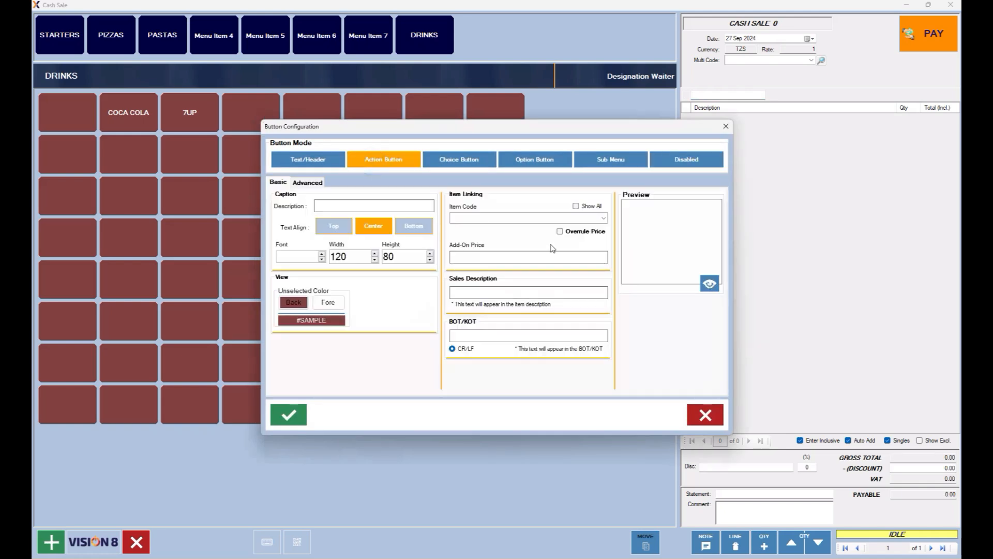
{"action": "left_click", "coordinate": [576, 206]}
{"action": "left_click", "coordinate": [604, 219]}
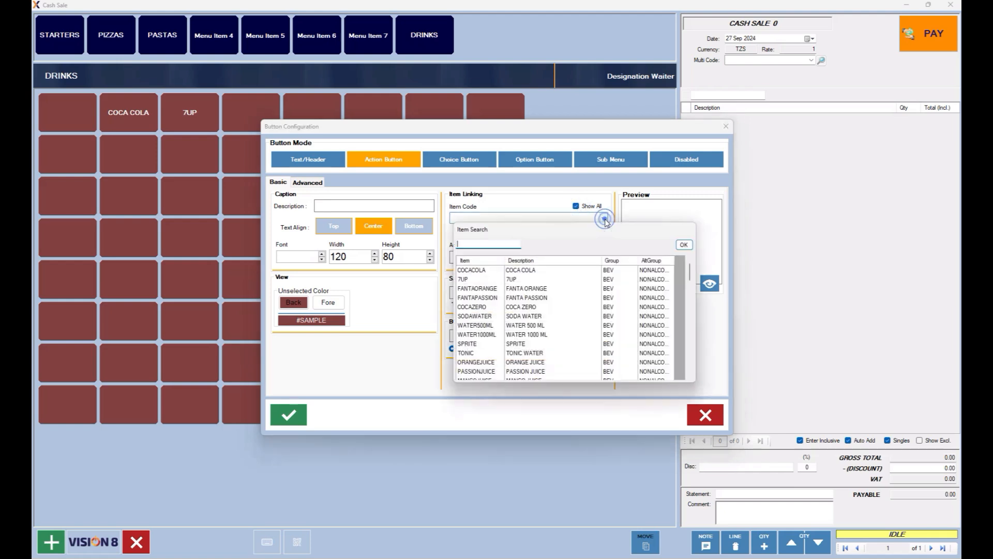
{"action": "left_click", "coordinate": [474, 293]}
{"action": "left_click", "coordinate": [474, 293]}
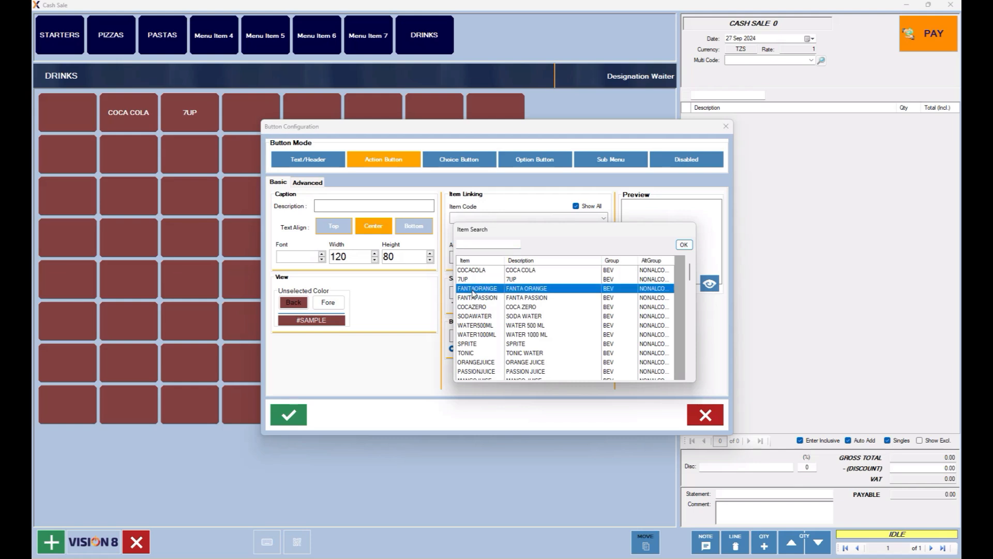
{"action": "left_click", "coordinate": [290, 414]}
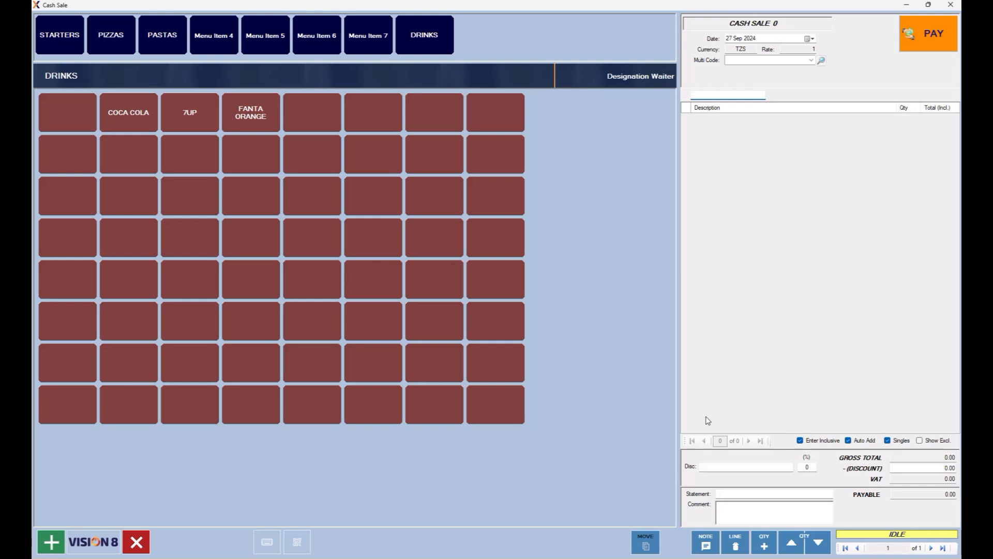
Select the four empty DRINKS buttons after FANTA ORANGE and bring up item assignment.
{"action": "left_click", "coordinate": [320, 121]}
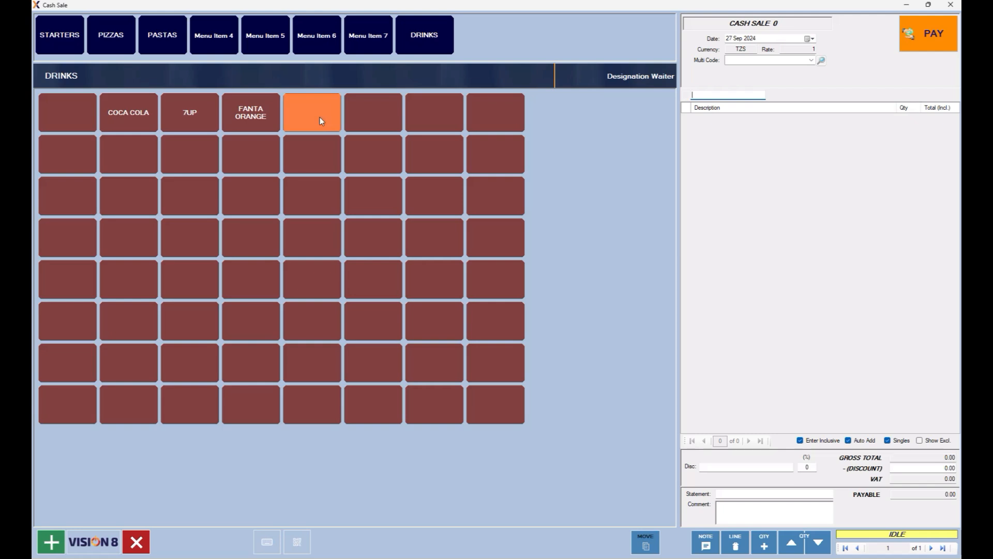
{"action": "left_click", "coordinate": [371, 122]}
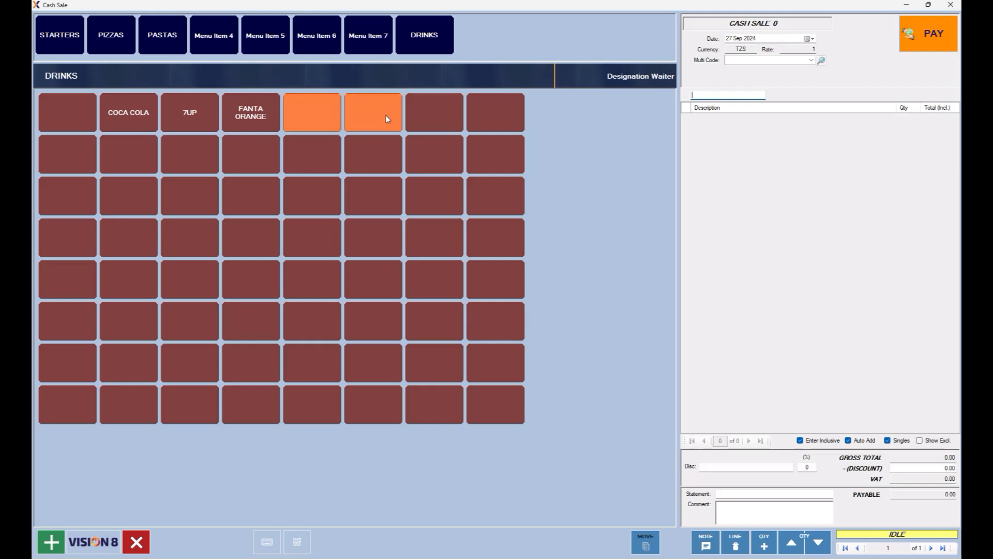
{"action": "left_click", "coordinate": [426, 117]}
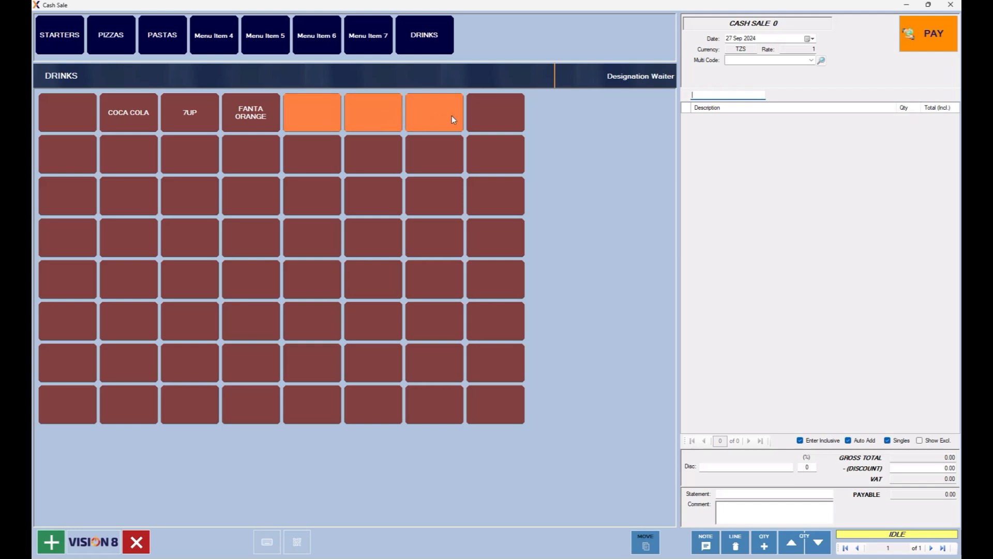
{"action": "left_click", "coordinate": [483, 119]}
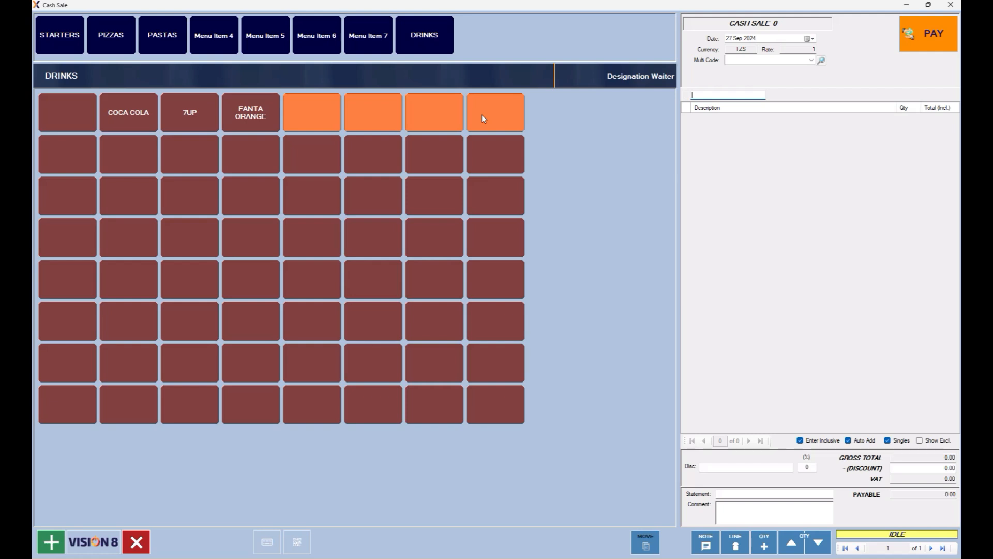
{"action": "right_click", "coordinate": [483, 119]}
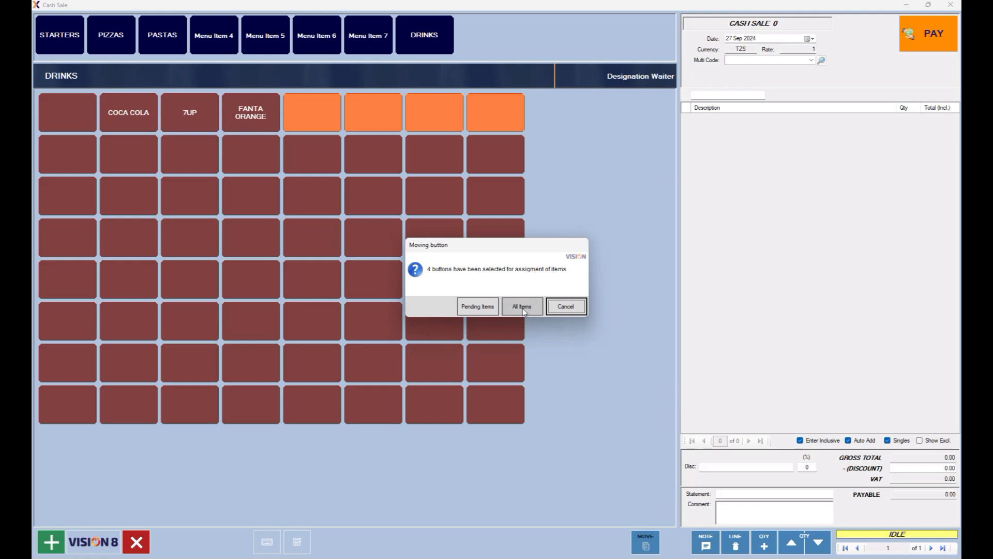
From pending items filtered by 'nonal', assign FANTA PASSION, COCA ZERO, SODA WATER and SPRITE.
{"action": "left_click", "coordinate": [474, 307]}
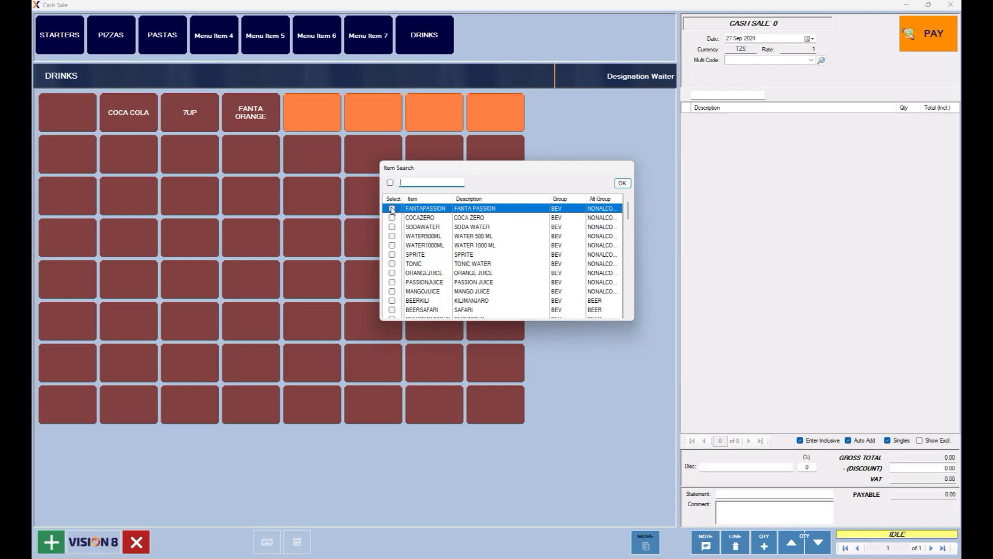
{"action": "left_click", "coordinate": [391, 185]}
{"action": "left_click", "coordinate": [415, 183]}
{"action": "type", "text": "nonal"}
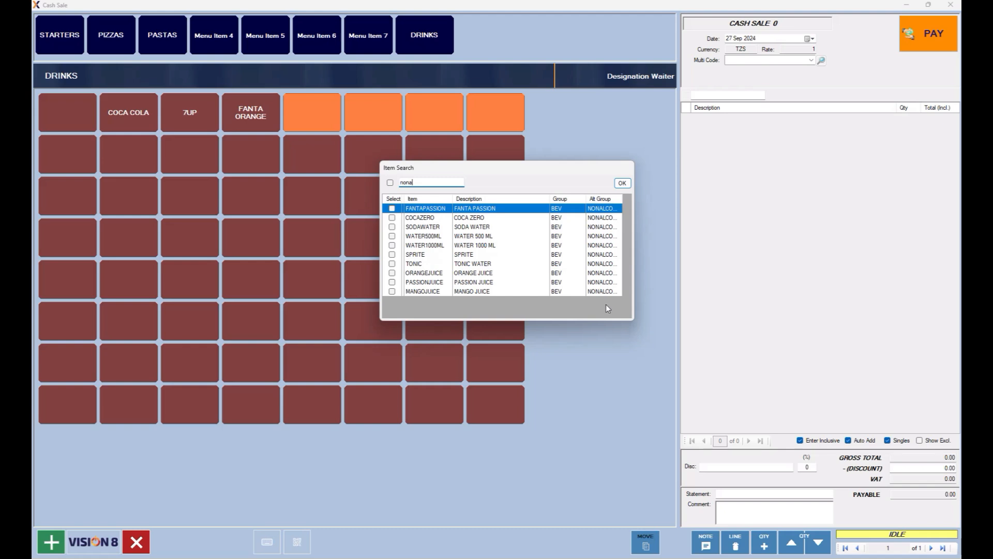
{"action": "left_click", "coordinate": [392, 209]}
{"action": "left_click", "coordinate": [392, 218]}
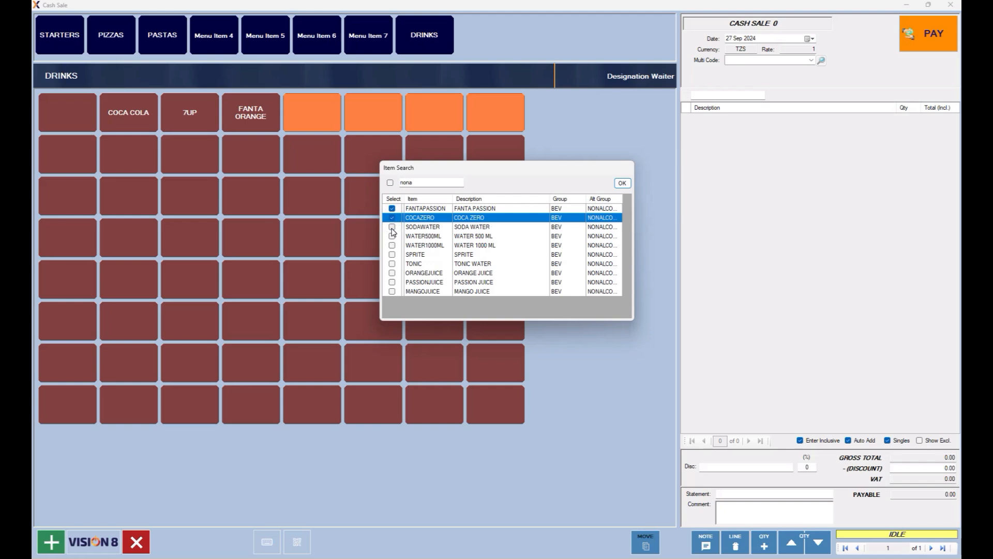
{"action": "left_click", "coordinate": [392, 228]}
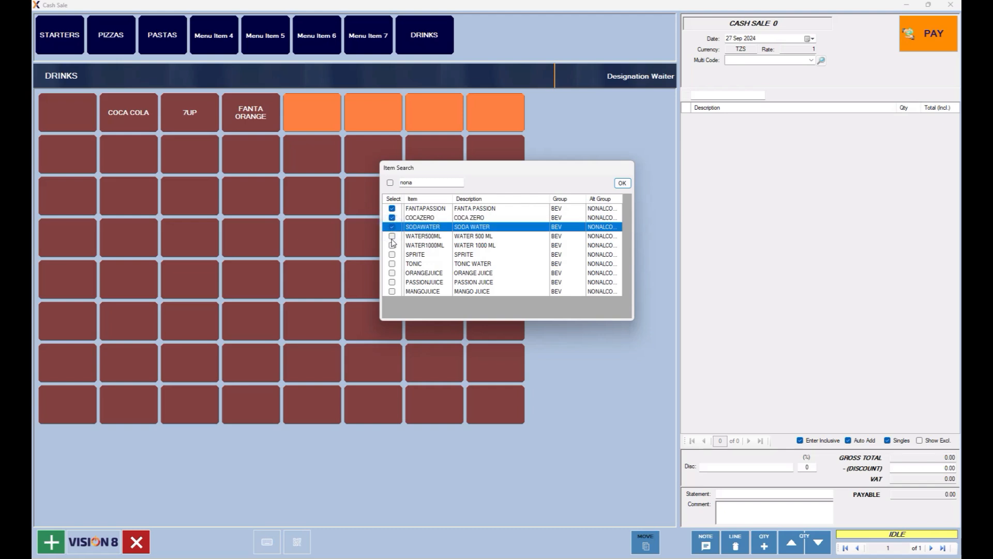
{"action": "left_click", "coordinate": [392, 254]}
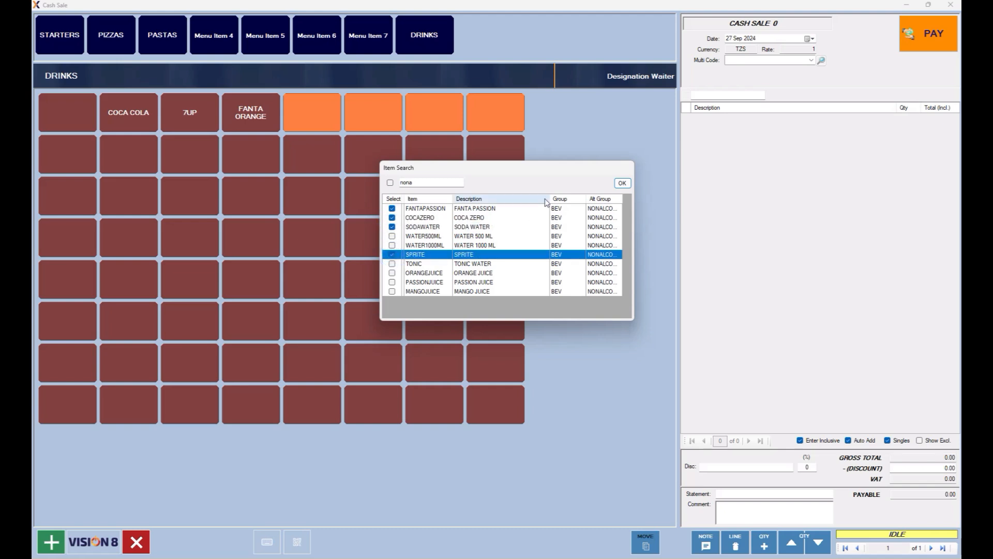
{"action": "left_click", "coordinate": [622, 183]}
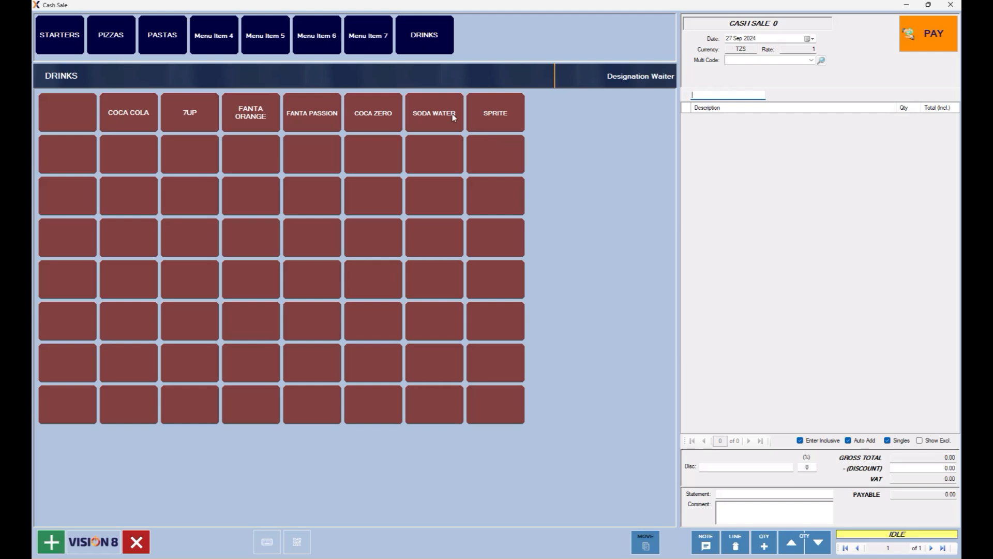
On the PIZZAS page, select the empty buttons across the first rows.
{"action": "left_click", "coordinate": [114, 44]}
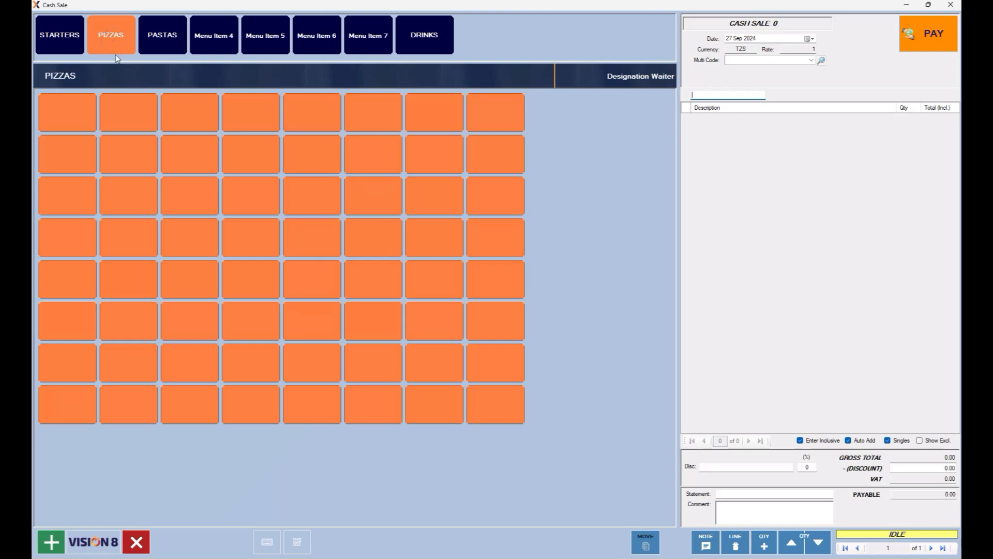
{"action": "left_click", "coordinate": [76, 112]}
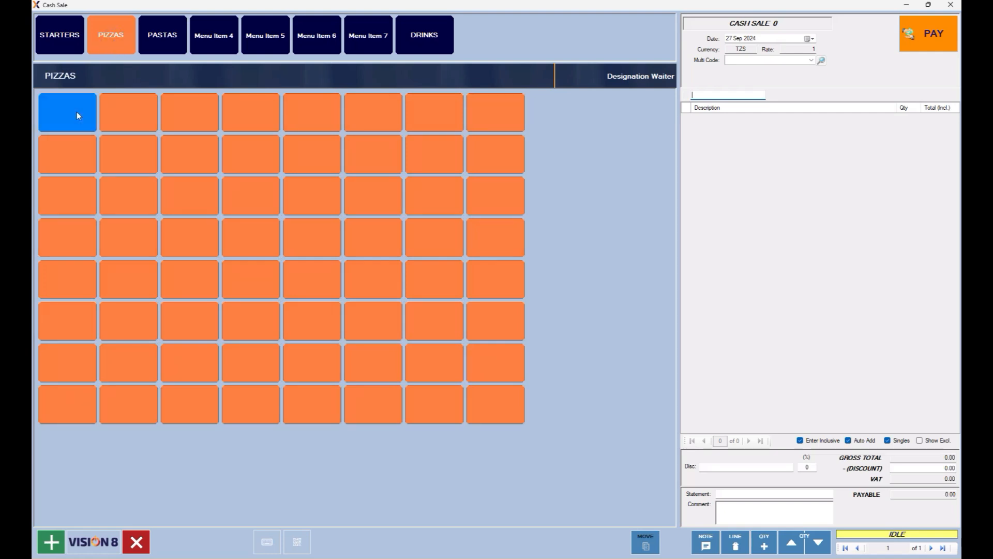
{"action": "left_click", "coordinate": [108, 117]}
{"action": "left_click", "coordinate": [190, 124]}
{"action": "left_click", "coordinate": [243, 122]}
{"action": "left_click", "coordinate": [292, 129]}
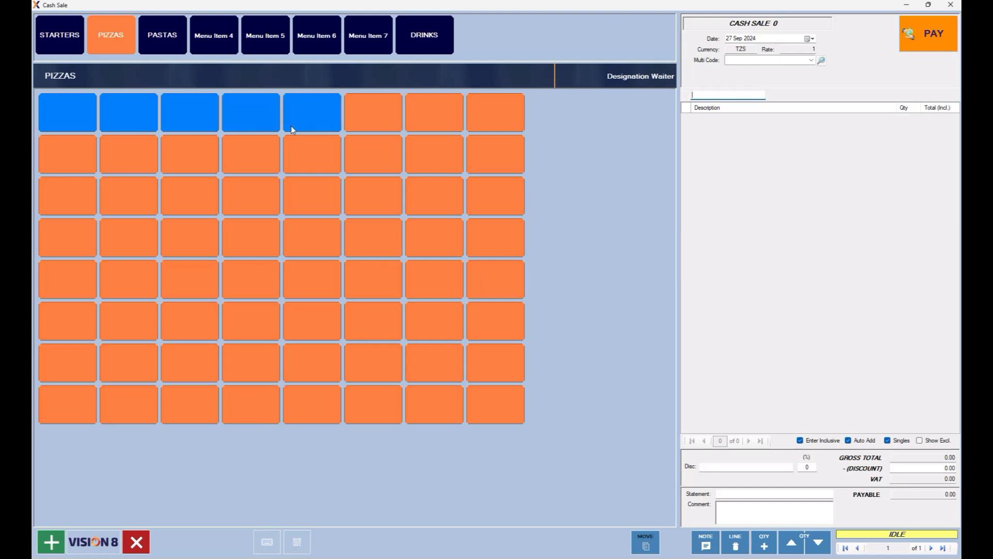
{"action": "left_click", "coordinate": [354, 127]}
{"action": "left_click", "coordinate": [435, 122]}
{"action": "left_click", "coordinate": [476, 122]}
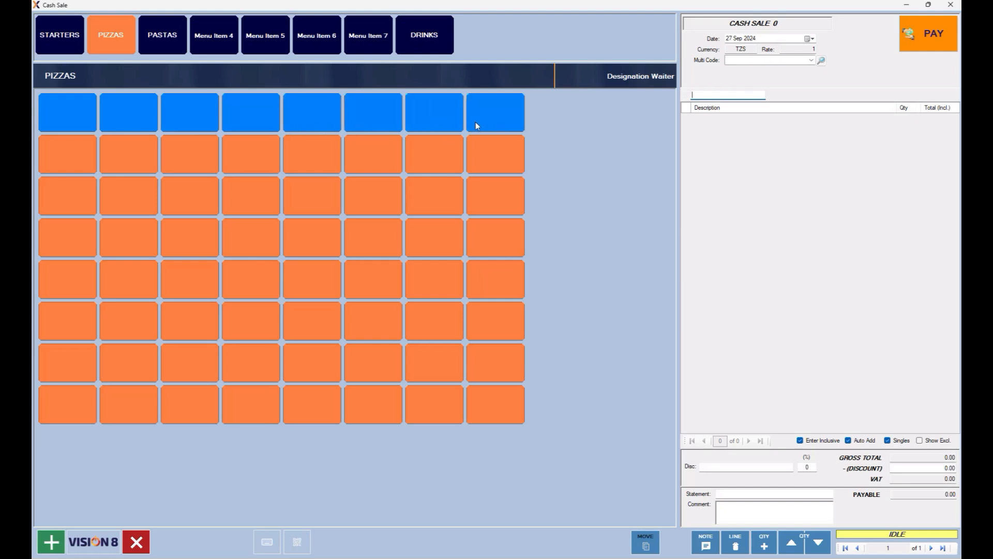
{"action": "left_click", "coordinate": [478, 150]}
{"action": "left_click", "coordinate": [437, 155]}
{"action": "left_click", "coordinate": [375, 153]}
{"action": "left_click", "coordinate": [299, 155]}
{"action": "left_click", "coordinate": [248, 155]}
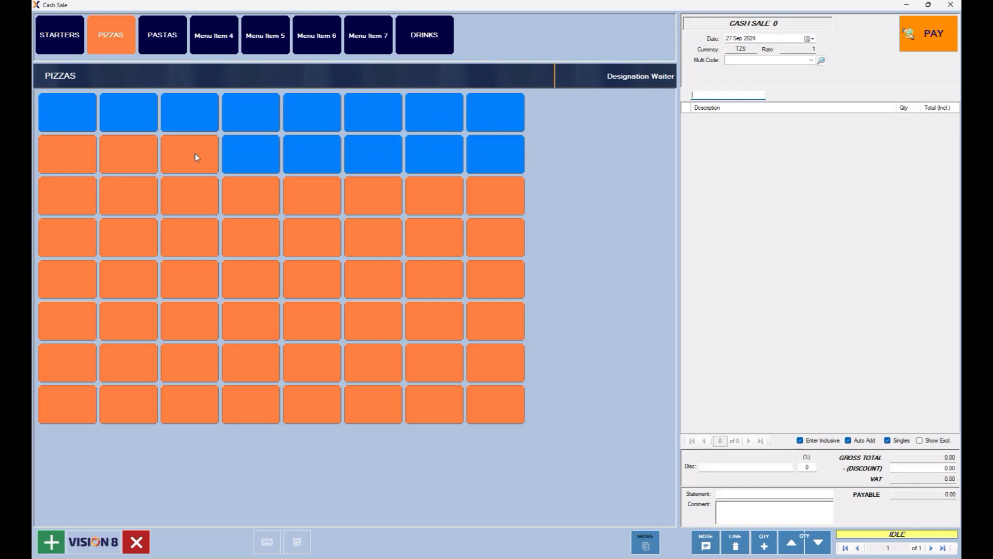
{"action": "left_click", "coordinate": [195, 155]}
{"action": "left_click", "coordinate": [132, 149]}
{"action": "left_click", "coordinate": [57, 158]}
{"action": "left_click", "coordinate": [65, 196]}
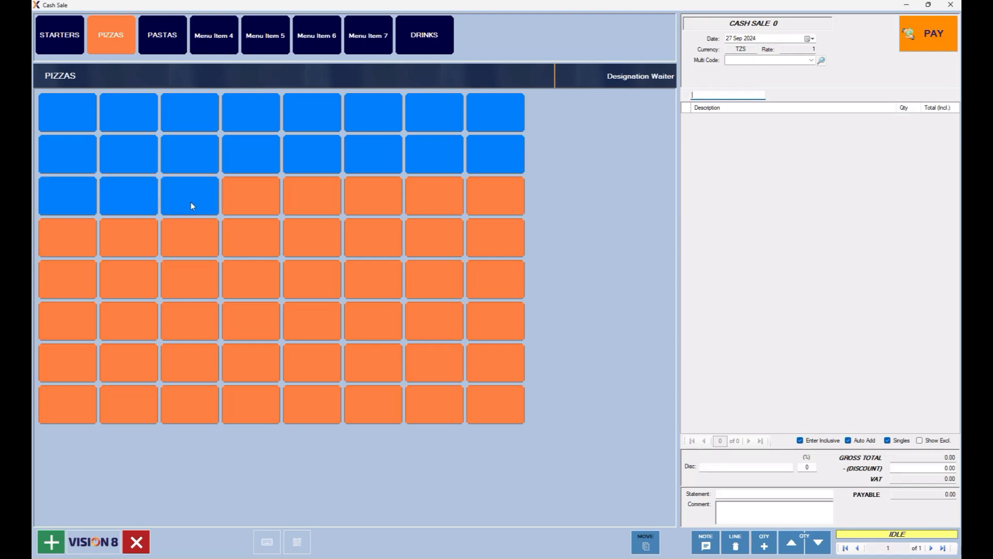
Assign all pending items filtered by 'PZ' to the selected pizza slots.
{"action": "right_click", "coordinate": [431, 237]}
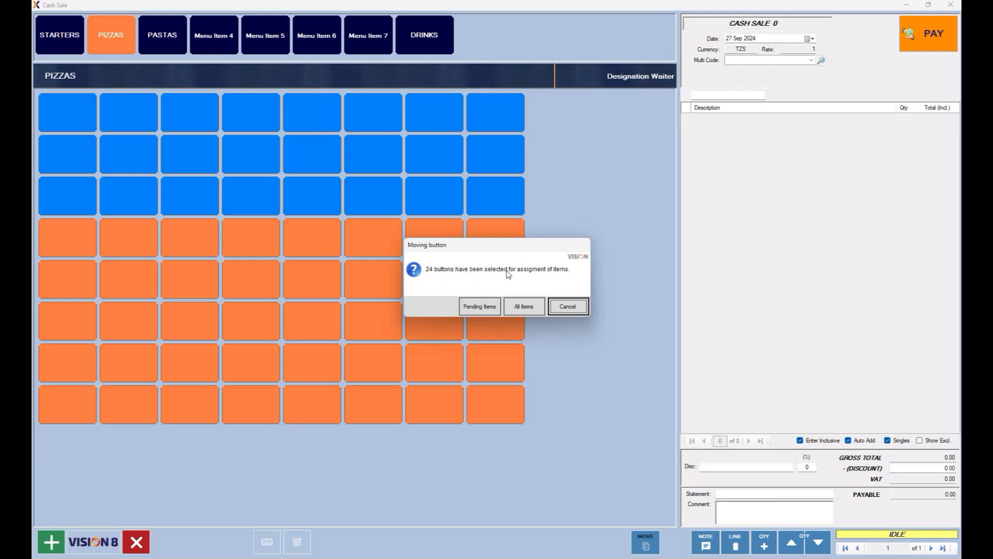
{"action": "left_click", "coordinate": [480, 307]}
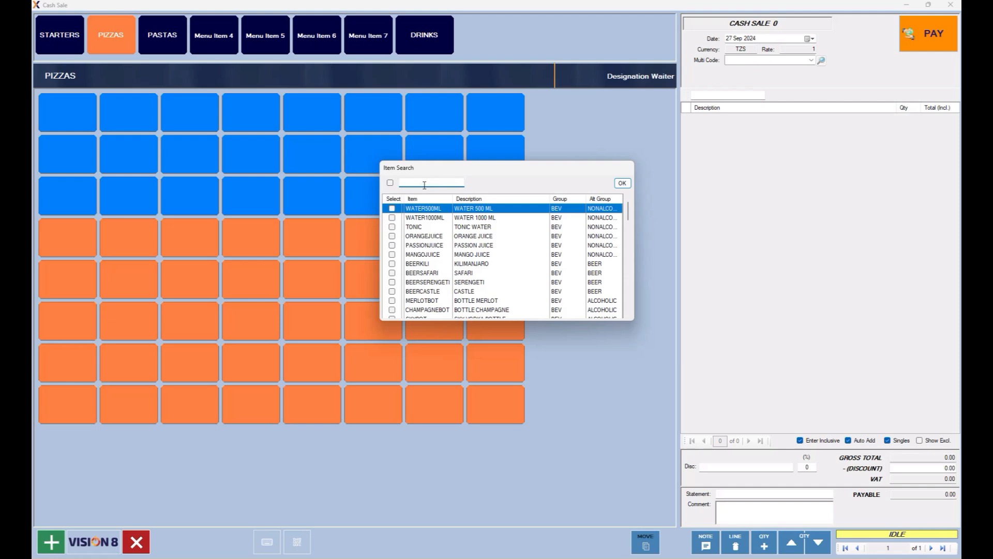
{"action": "type", "text": "PZ"}
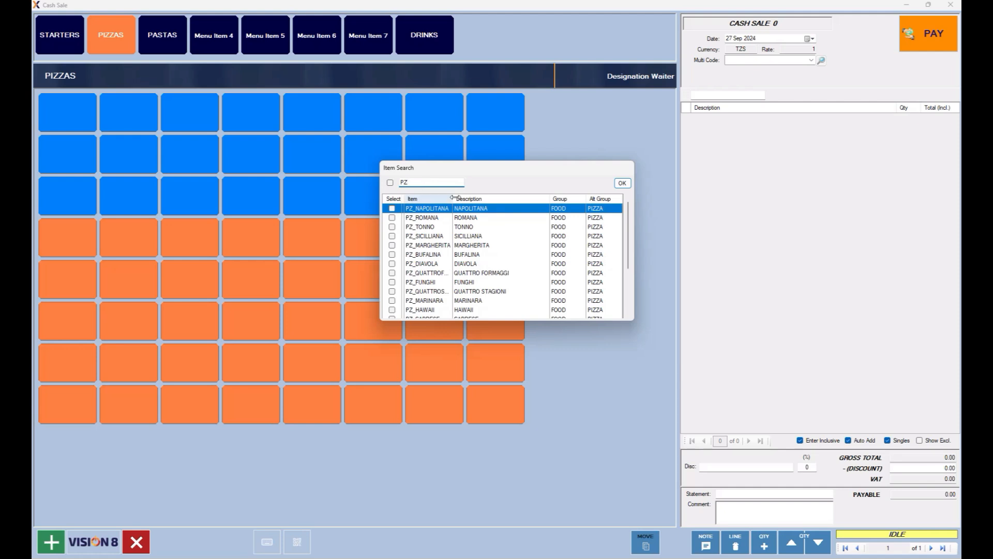
{"action": "left_click_drag", "start_coordinate": [629, 219], "coordinate": [619, 284]}
{"action": "scroll", "coordinate": [615, 282], "scroll_direction": "up", "scroll_amount": 2}
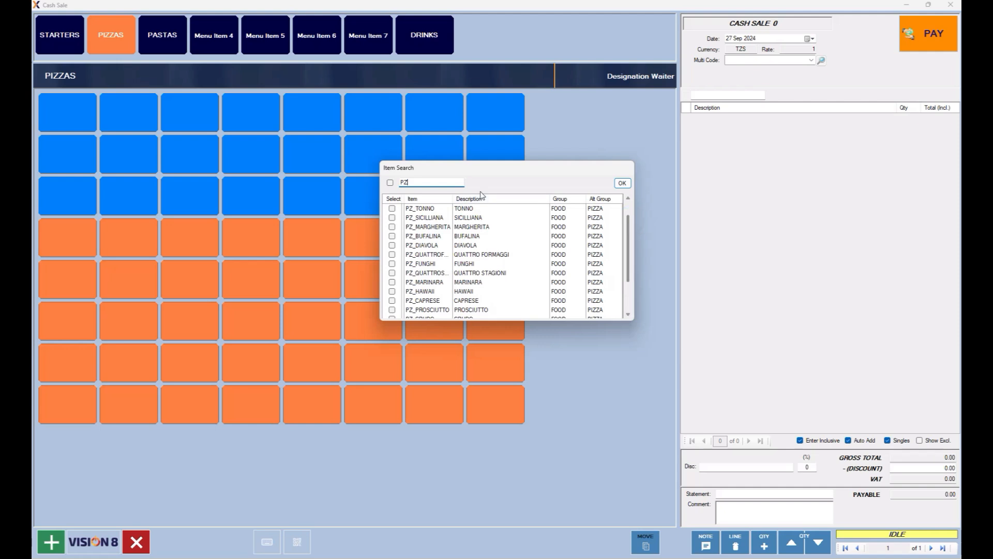
{"action": "left_click", "coordinate": [390, 183]}
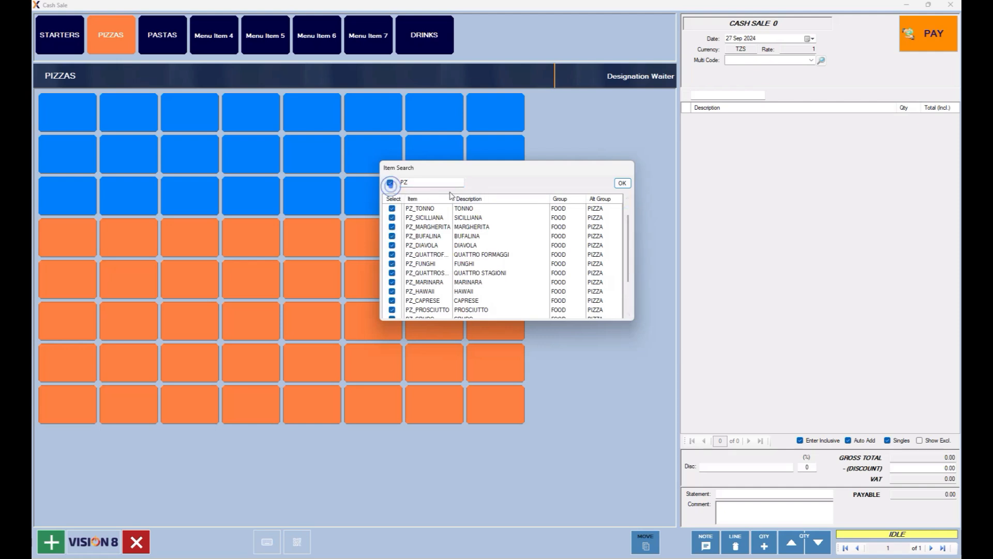
{"action": "left_click", "coordinate": [622, 184]}
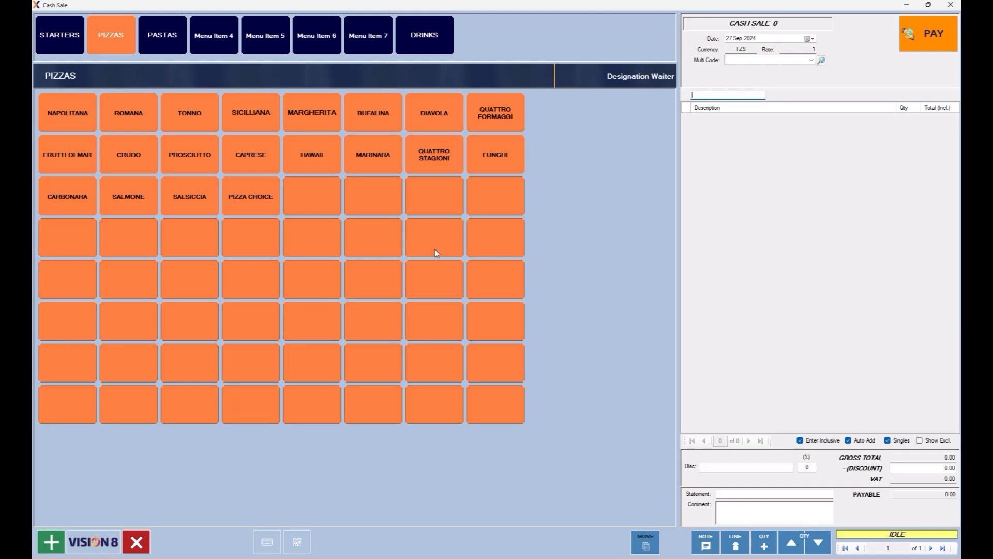
{"action": "left_click", "coordinate": [166, 46]}
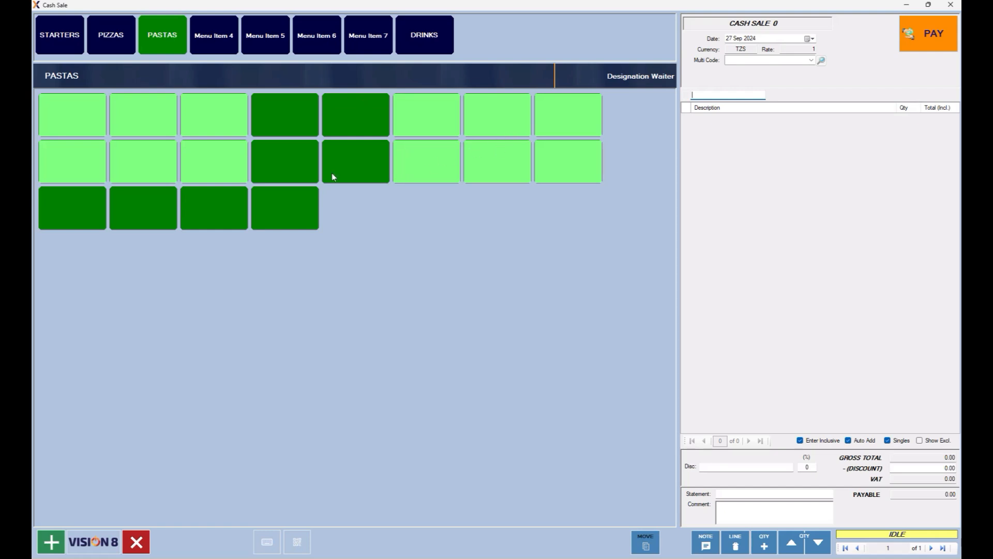
Assign all pending items filtered by 'PS' to the 12 selected PASTAS slots.
{"action": "left_click", "coordinate": [187, 177]}
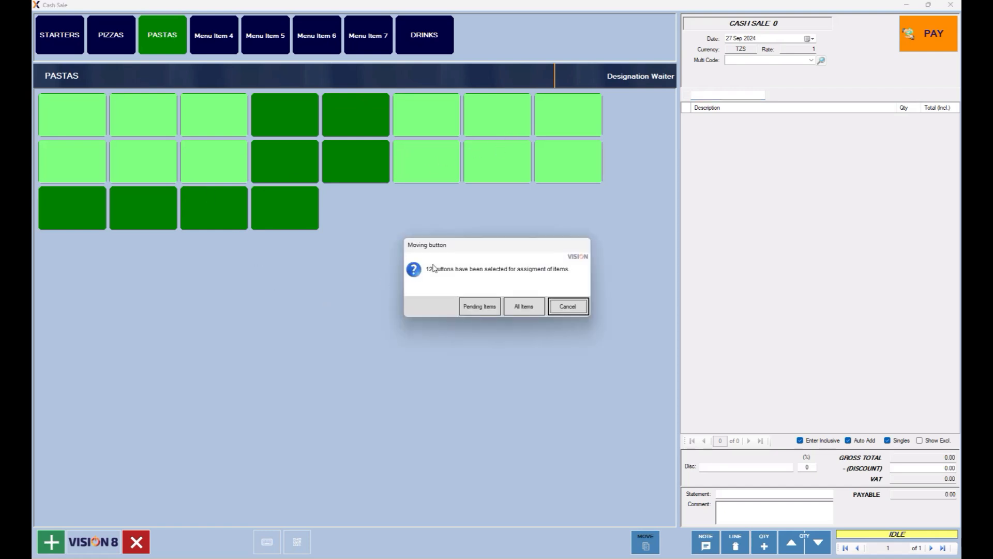
{"action": "left_click", "coordinate": [479, 311]}
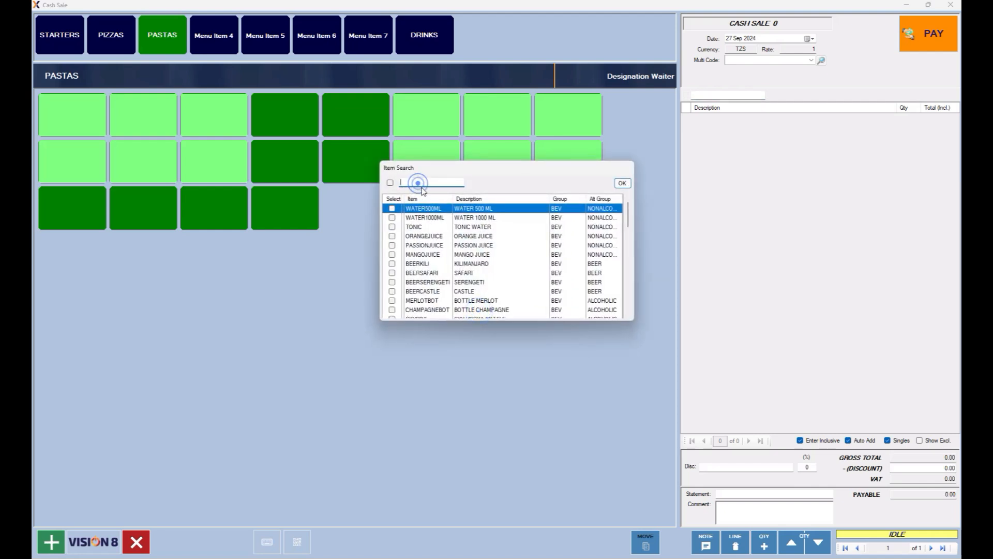
{"action": "type", "text": "P"}
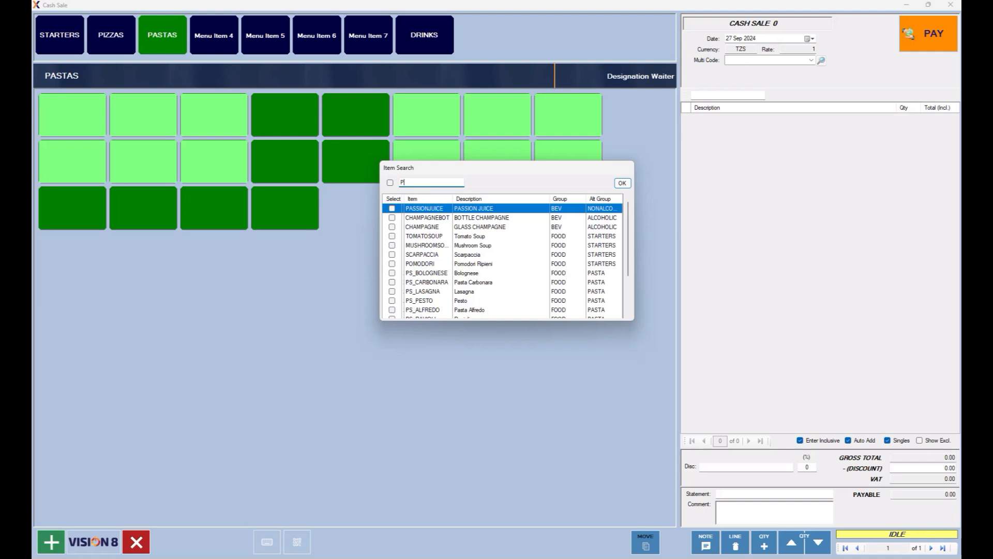
{"action": "type", "text": "S"}
{"action": "left_click", "coordinate": [390, 182]}
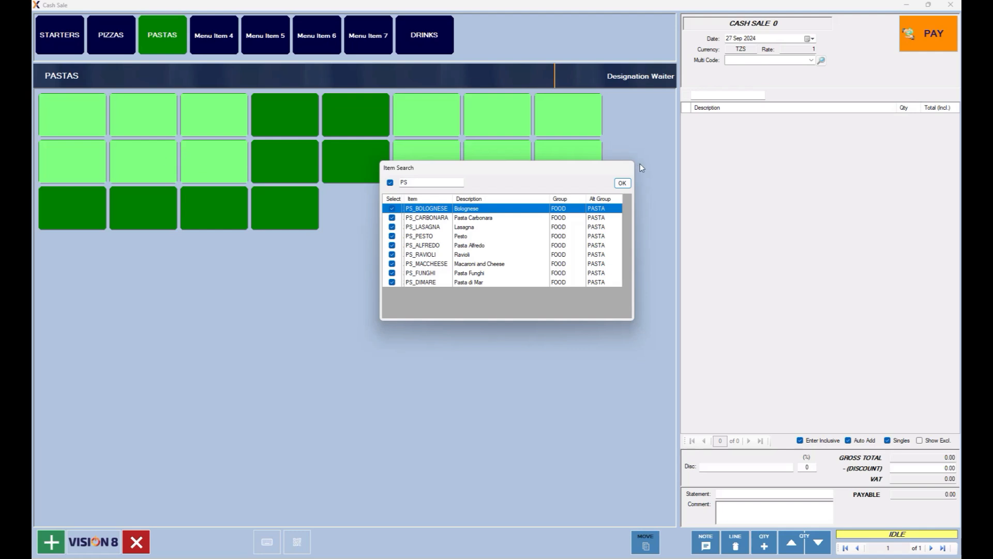
{"action": "left_click", "coordinate": [622, 183]}
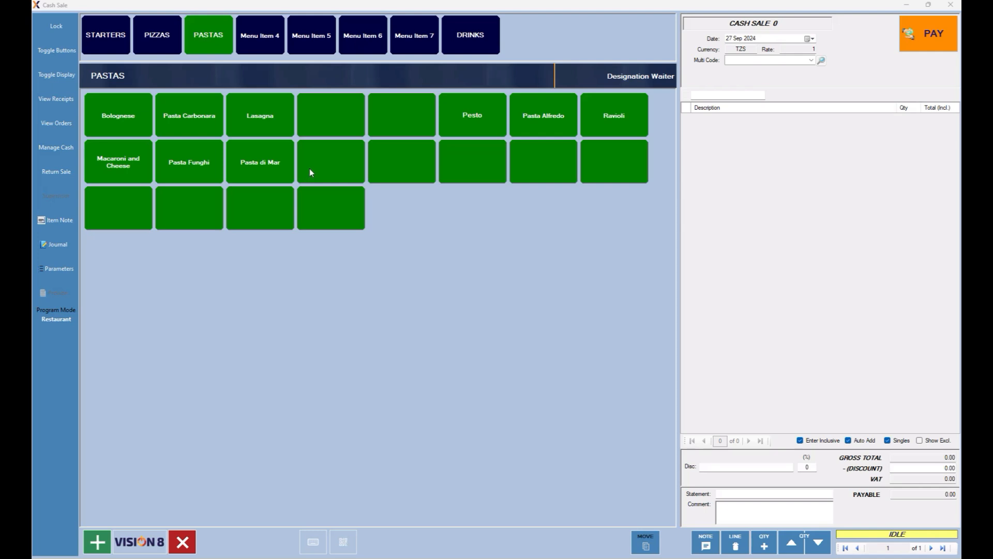
Pick Pesto and target the first empty slot of the PASTAS third row for a move.
{"action": "left_click", "coordinate": [474, 110]}
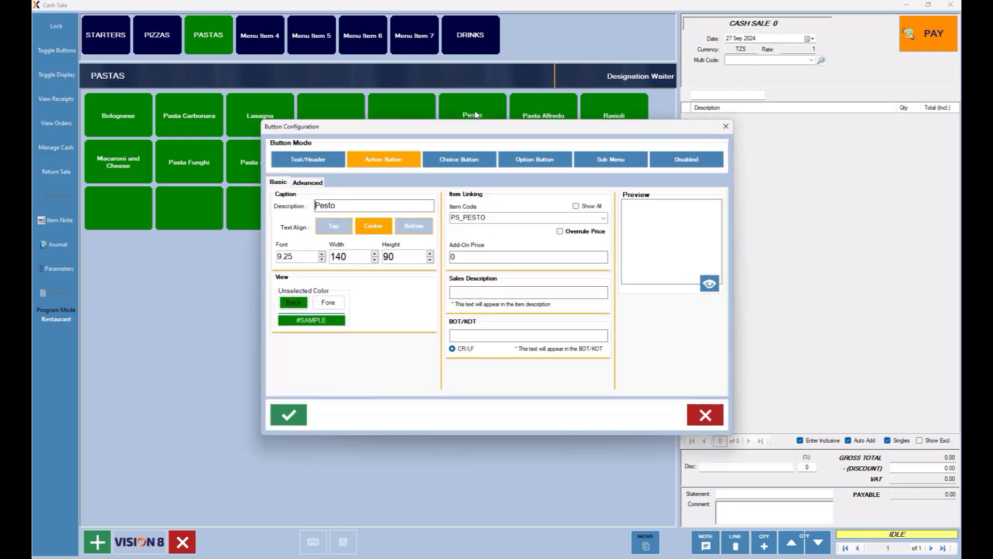
{"action": "left_click", "coordinate": [705, 414]}
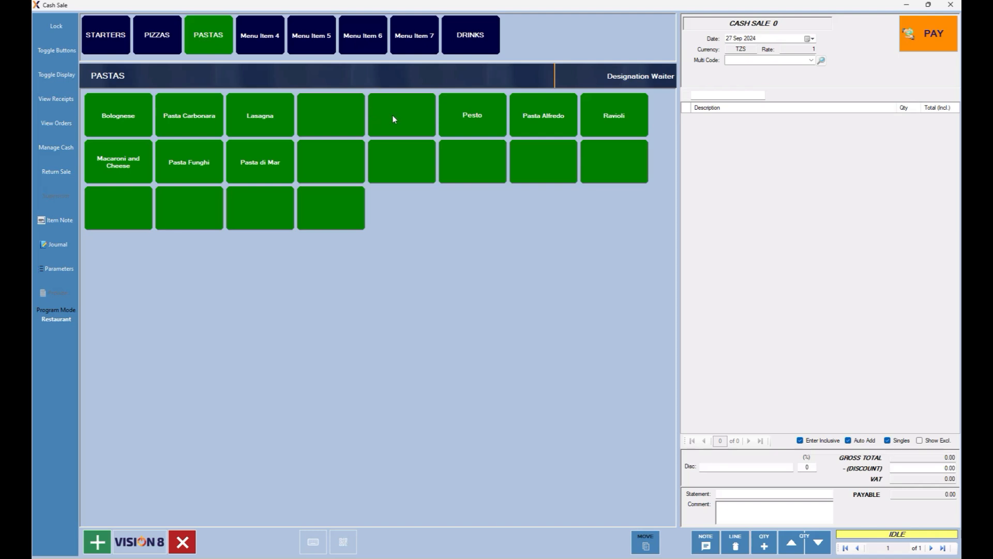
{"action": "left_click", "coordinate": [474, 115]}
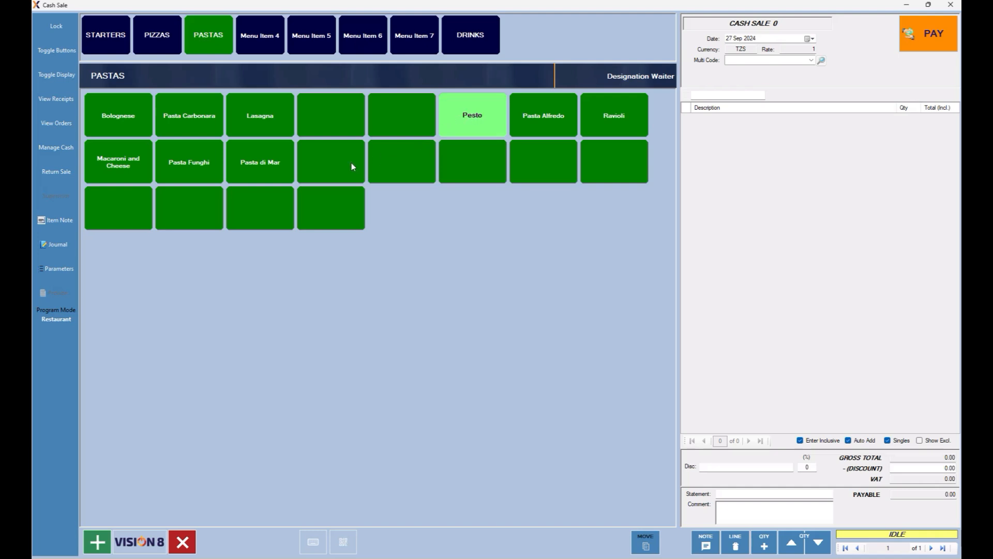
{"action": "left_click", "coordinate": [124, 212]}
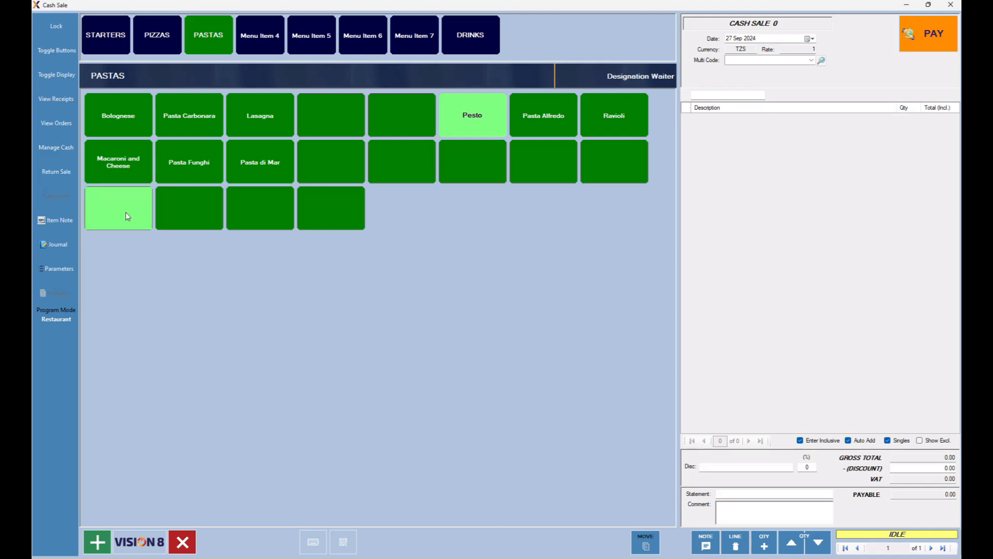
{"action": "left_click", "coordinate": [126, 212]}
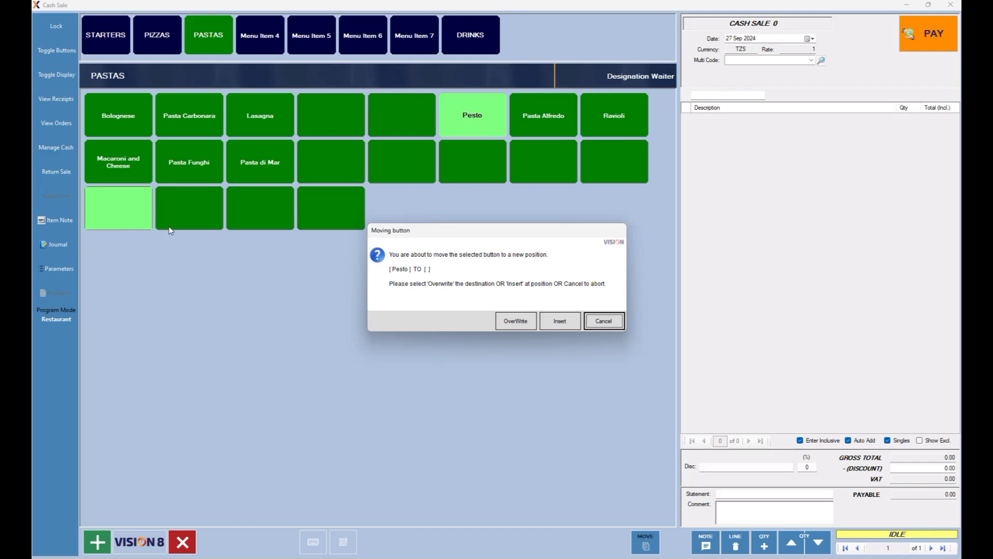
Overwrite-move Pesto to a top-row slot, then Insert it at row three, column one.
{"action": "left_click", "coordinate": [521, 321]}
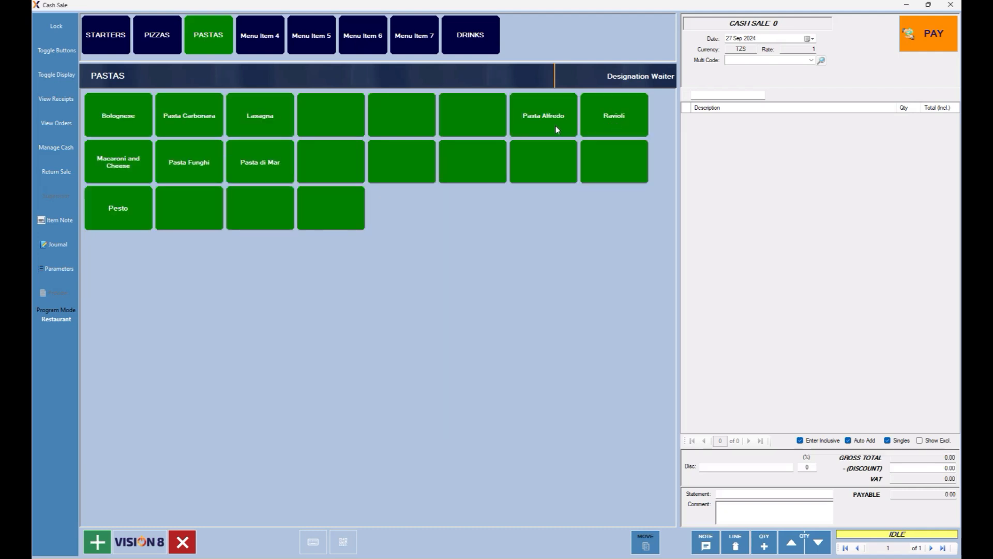
{"action": "left_click", "coordinate": [124, 210]}
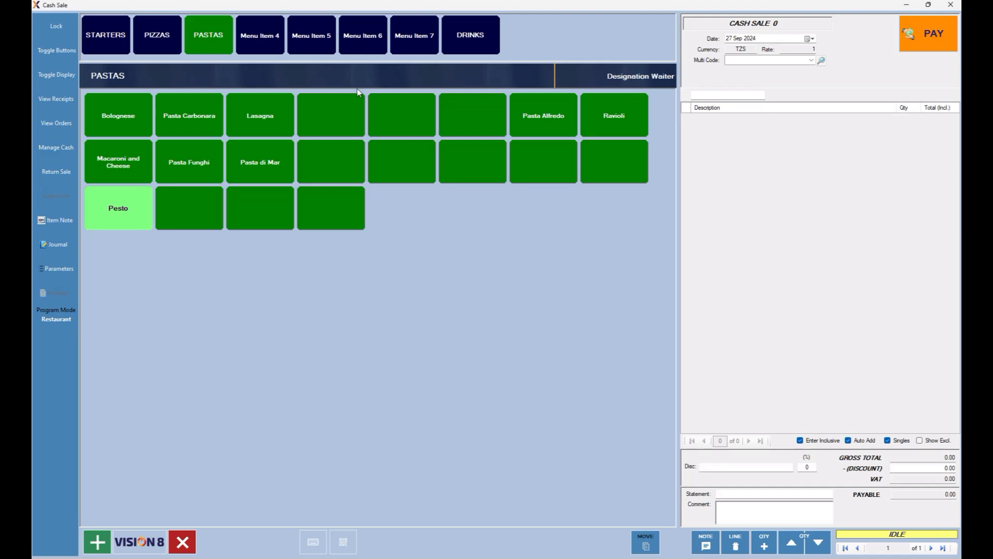
{"action": "left_click", "coordinate": [466, 116]}
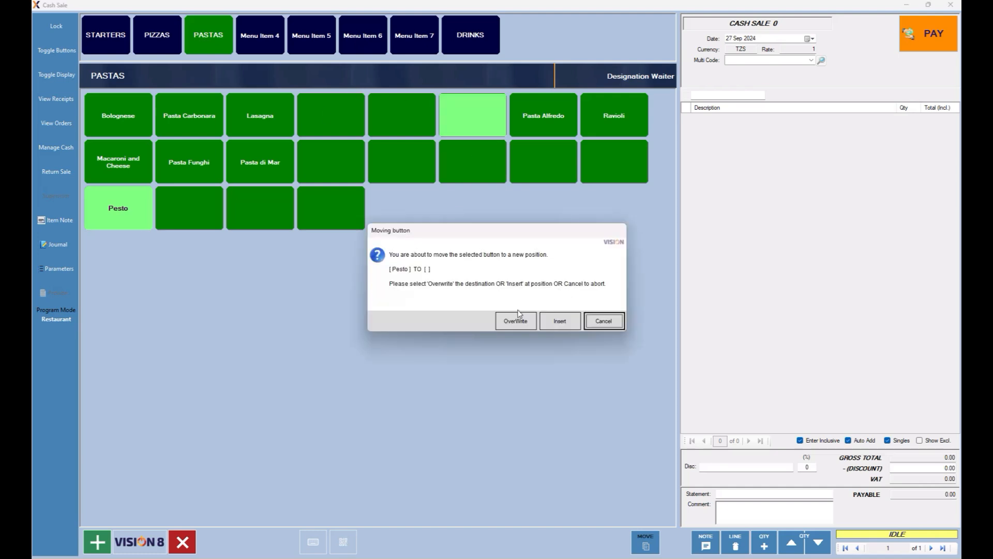
{"action": "left_click", "coordinate": [515, 324]}
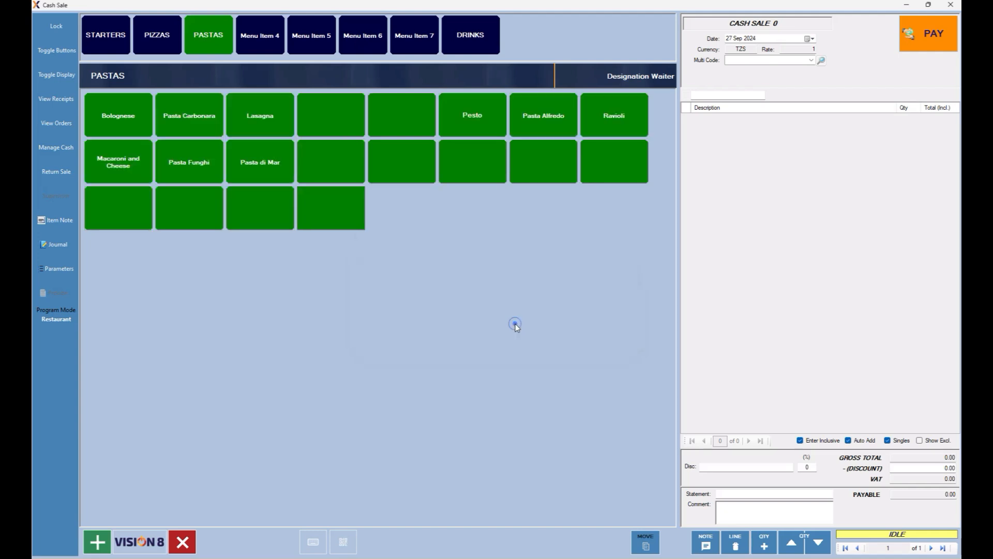
{"action": "left_click", "coordinate": [482, 114]}
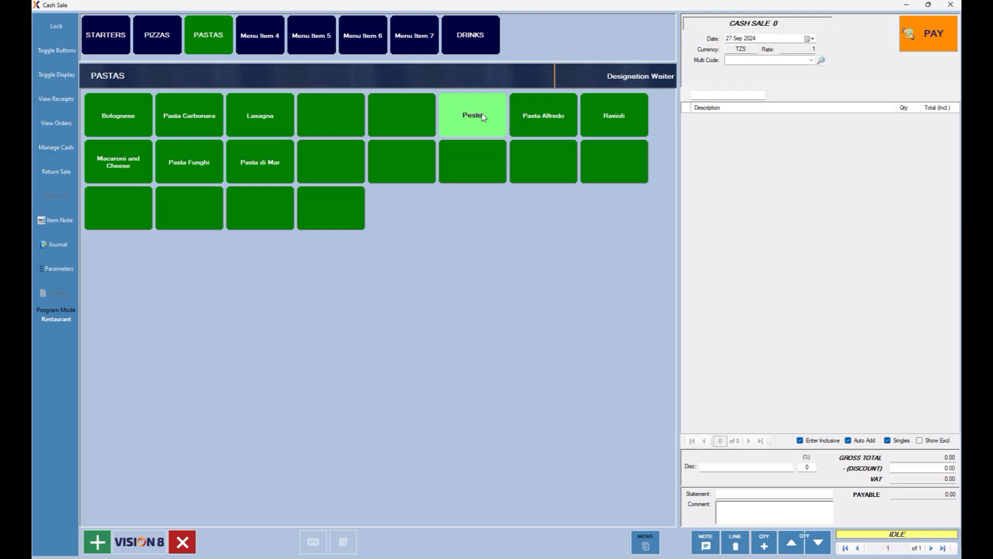
{"action": "left_click", "coordinate": [119, 216]}
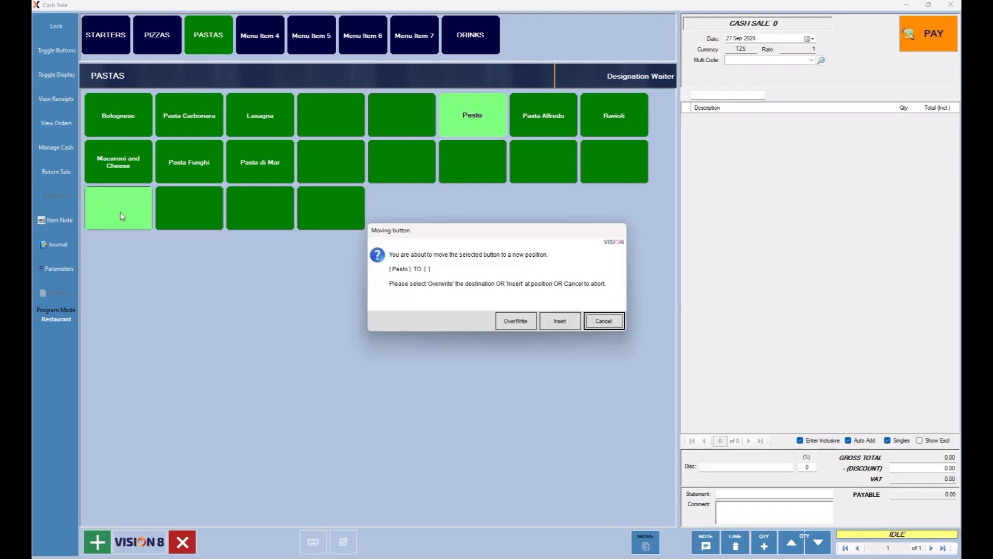
{"action": "left_click", "coordinate": [561, 321]}
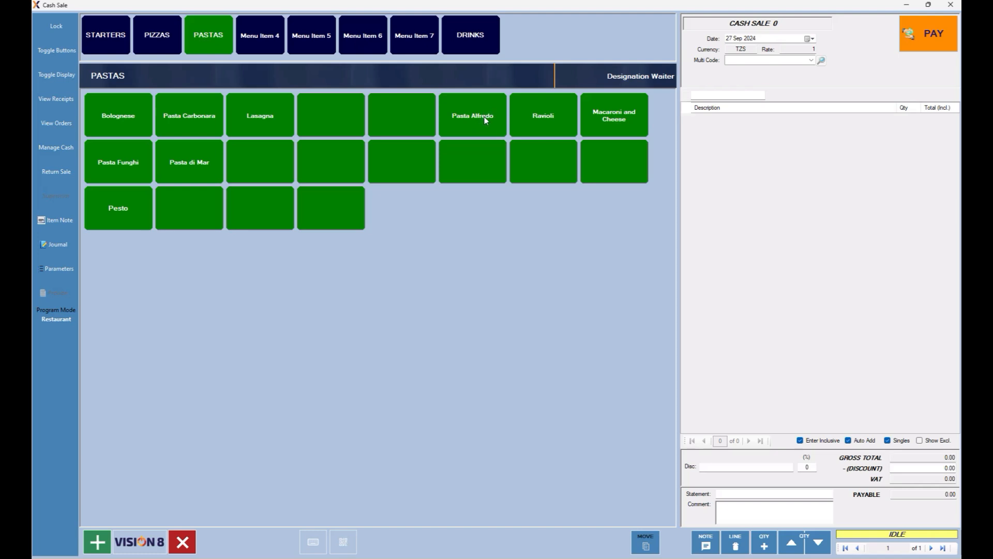
Overwrite-move Pasta Alfredo after Pasta di Mar, and Ravioli and Macaroni and Cheese into row three.
{"action": "left_click", "coordinate": [485, 119]}
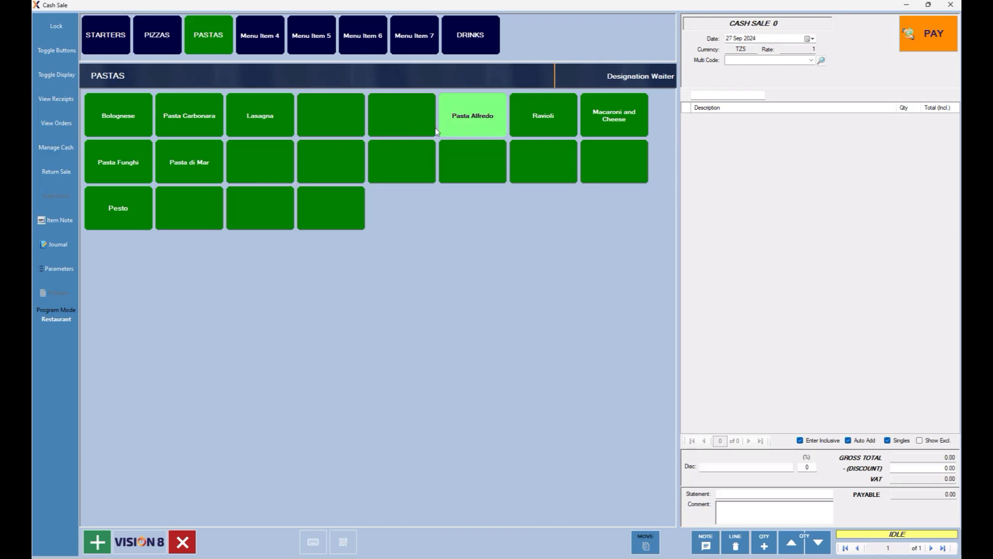
{"action": "left_click", "coordinate": [261, 167]}
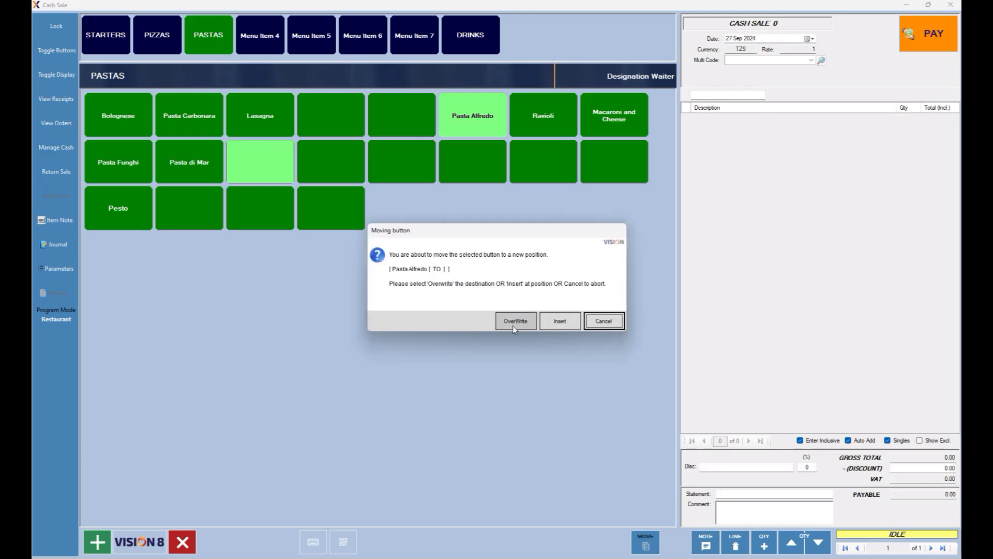
{"action": "left_click", "coordinate": [514, 322]}
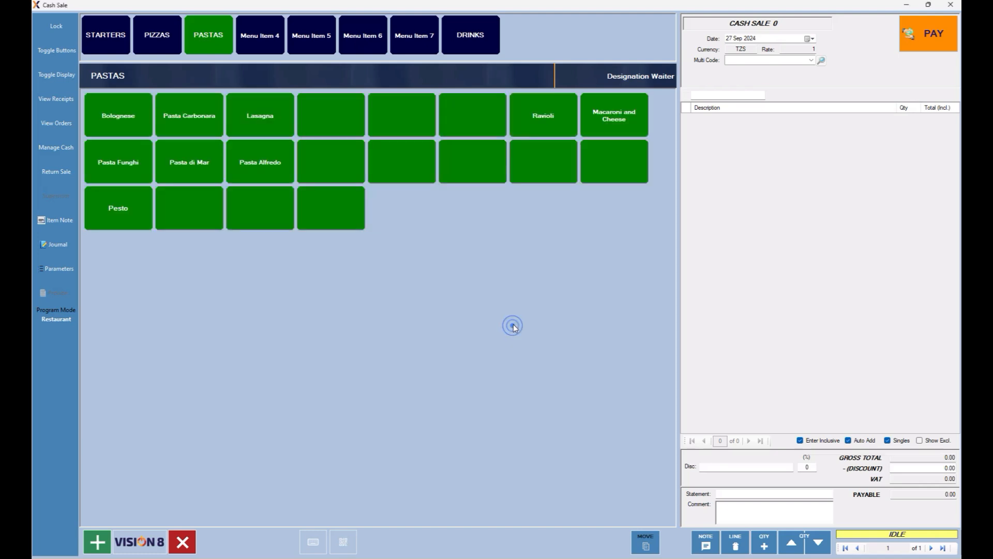
{"action": "left_click", "coordinate": [541, 115]}
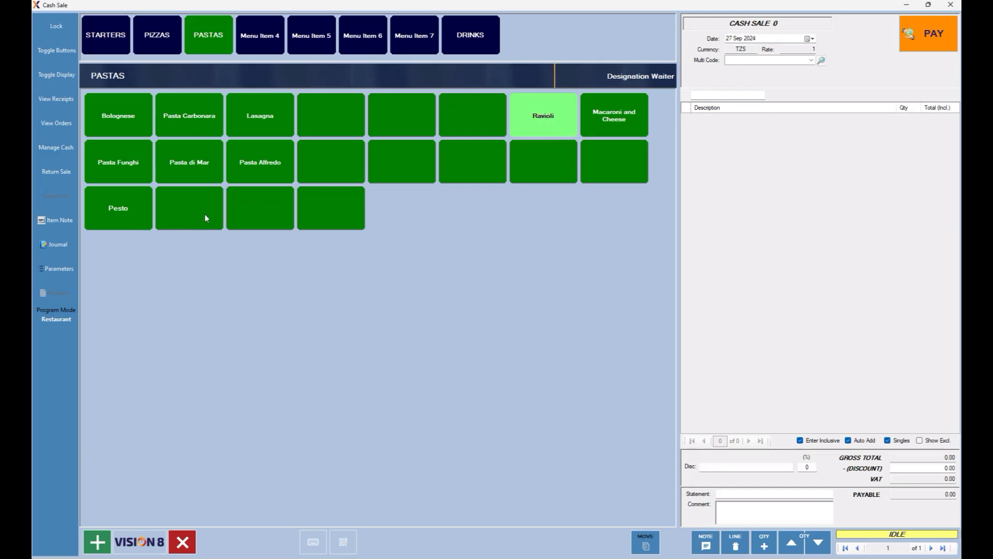
{"action": "left_click", "coordinate": [259, 208]}
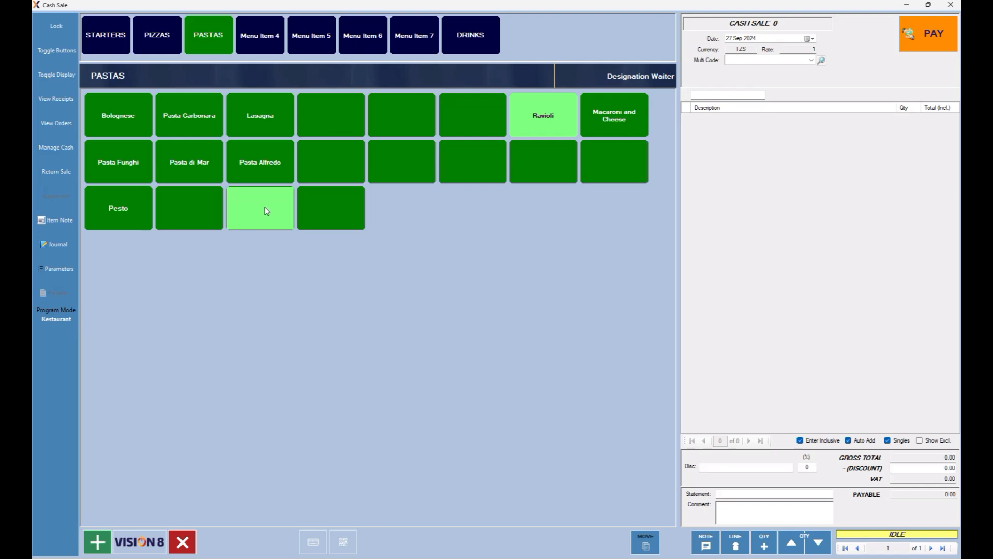
{"action": "left_click", "coordinate": [516, 320]}
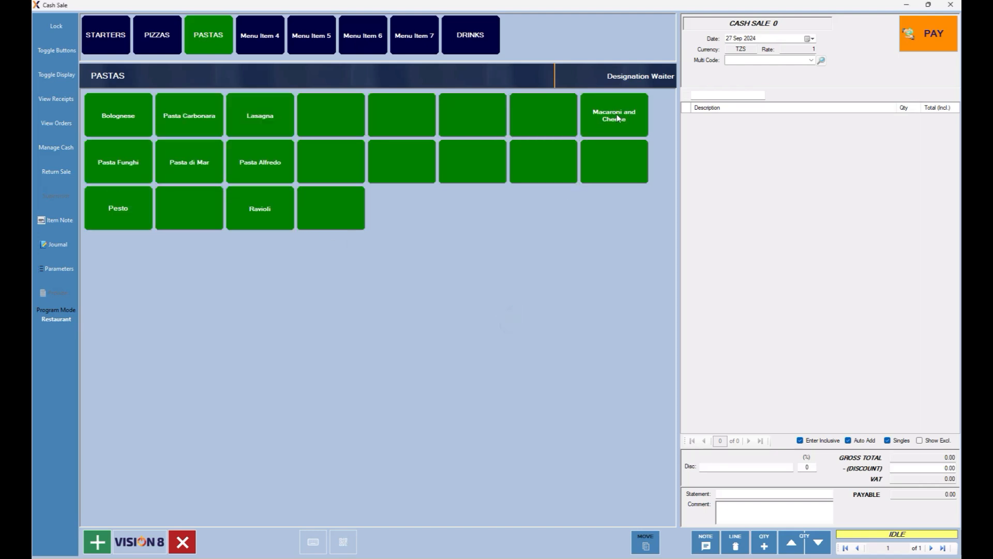
{"action": "left_click", "coordinate": [615, 115]}
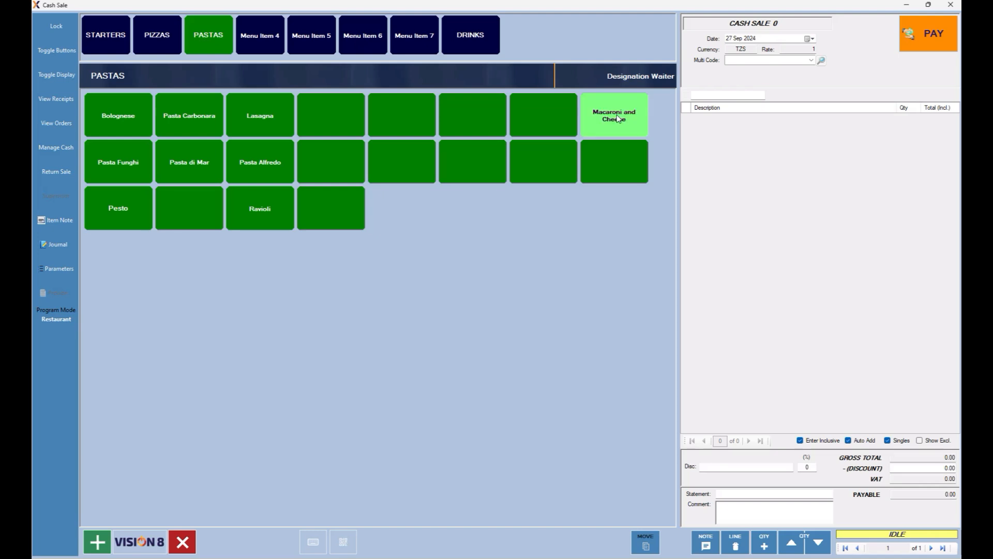
{"action": "left_click", "coordinate": [199, 220]}
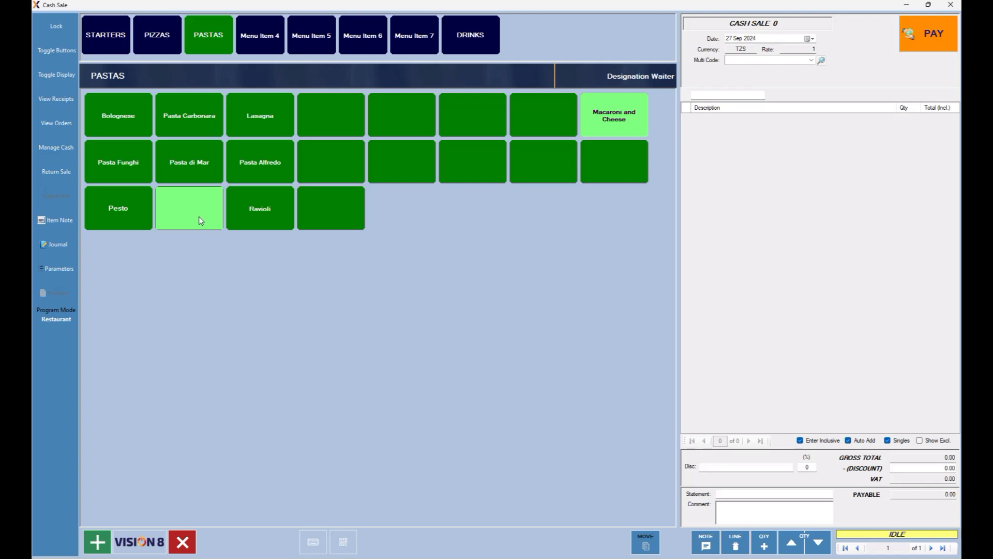
{"action": "left_click", "coordinate": [523, 321]}
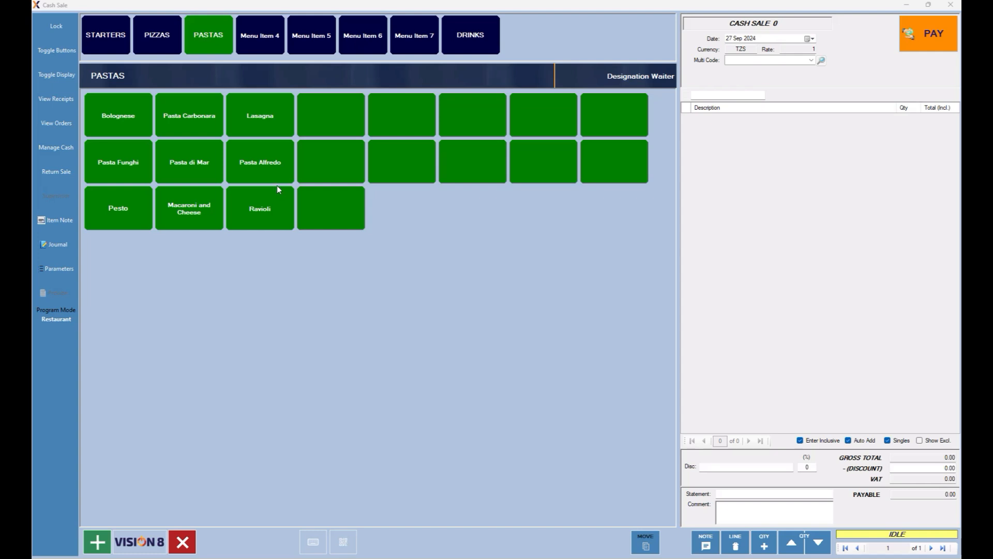
Select Pasta Funghi, Pasta di Mar and Pasta Alfredo and disable them with Delete.
{"action": "left_click", "coordinate": [122, 162]}
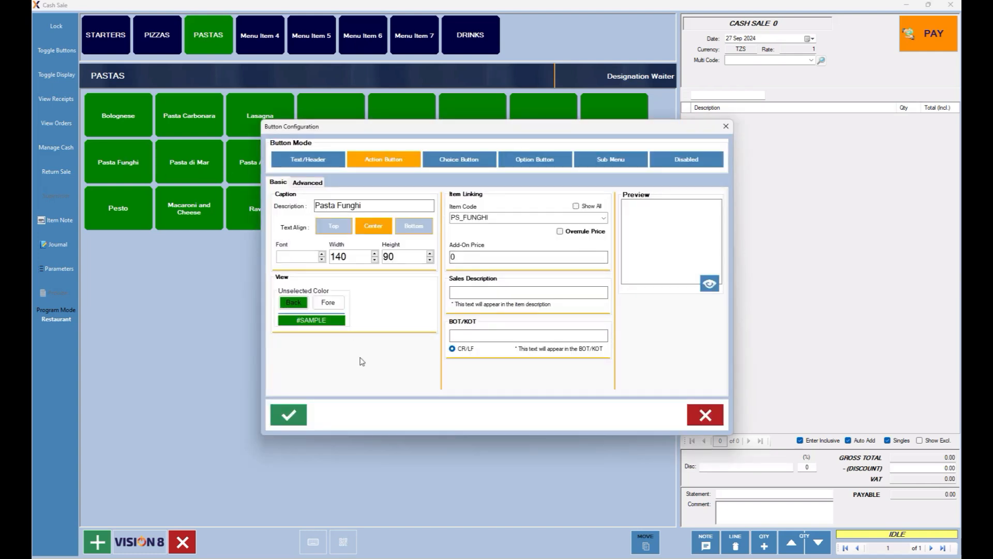
{"action": "left_click", "coordinate": [705, 415]}
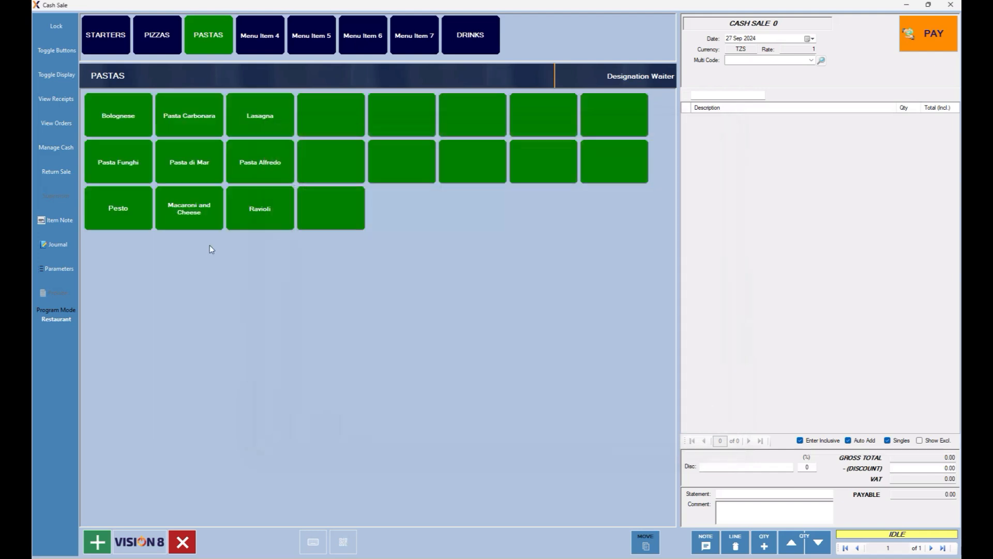
{"action": "left_click", "coordinate": [120, 164]}
{"action": "left_click", "coordinate": [195, 164]}
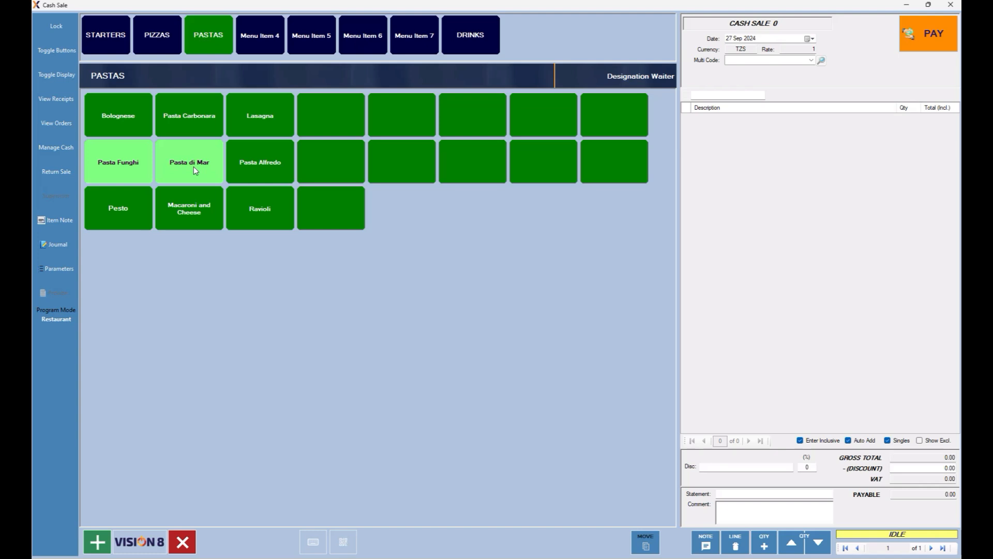
{"action": "left_click", "coordinate": [261, 166]}
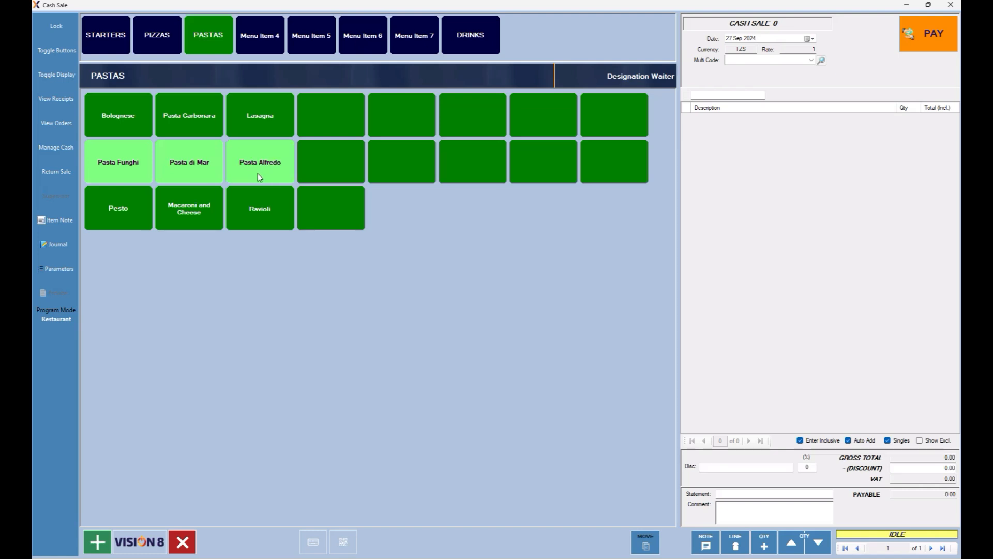
{"action": "key", "text": "Delete"}
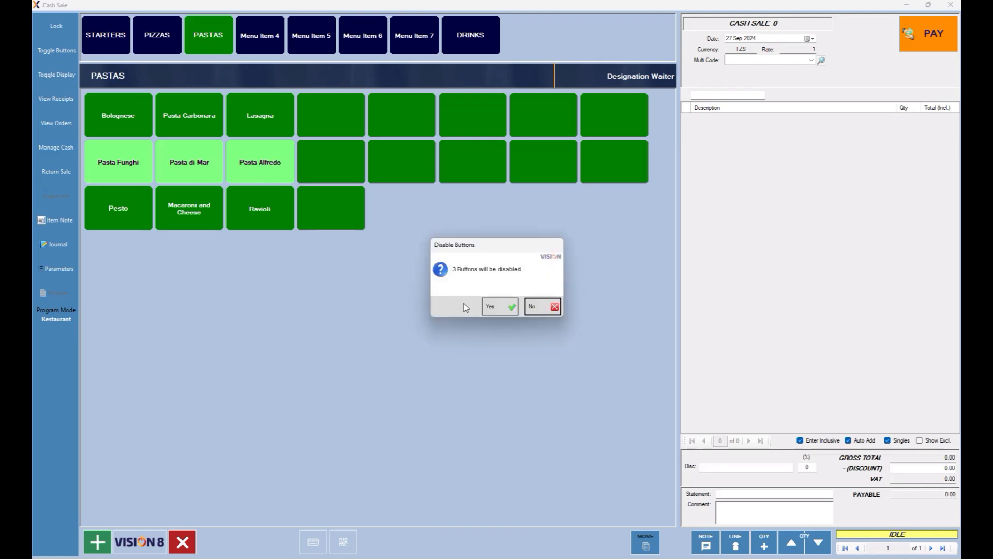
{"action": "left_click", "coordinate": [499, 309]}
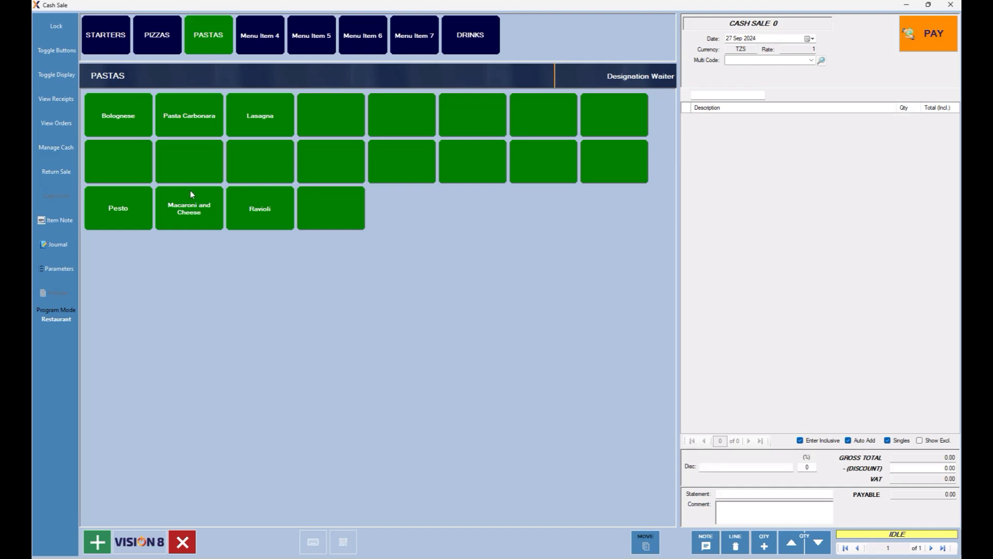
Select the three blank second-row slots and assign all pending items filtered by 'ps'.
{"action": "left_click", "coordinate": [125, 160]}
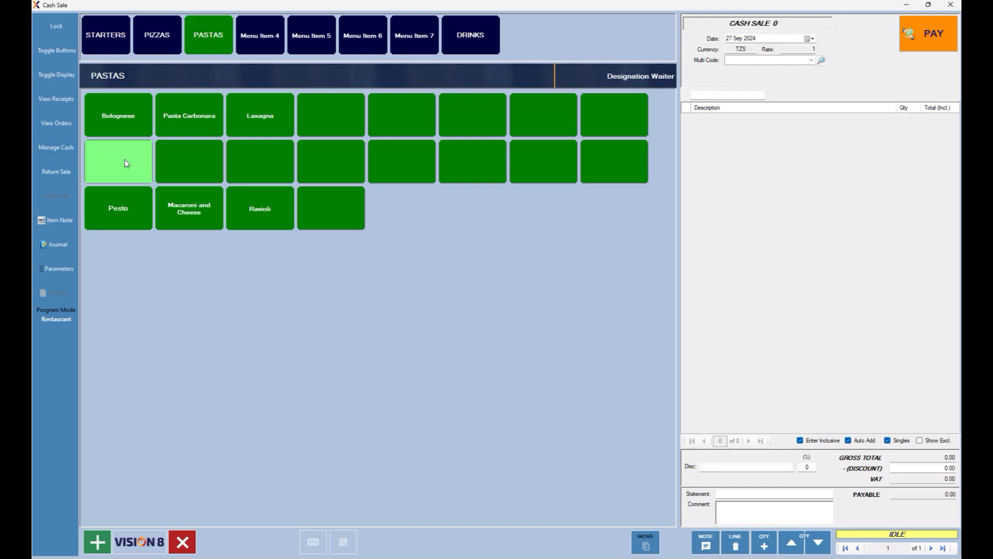
{"action": "left_click", "coordinate": [262, 170]}
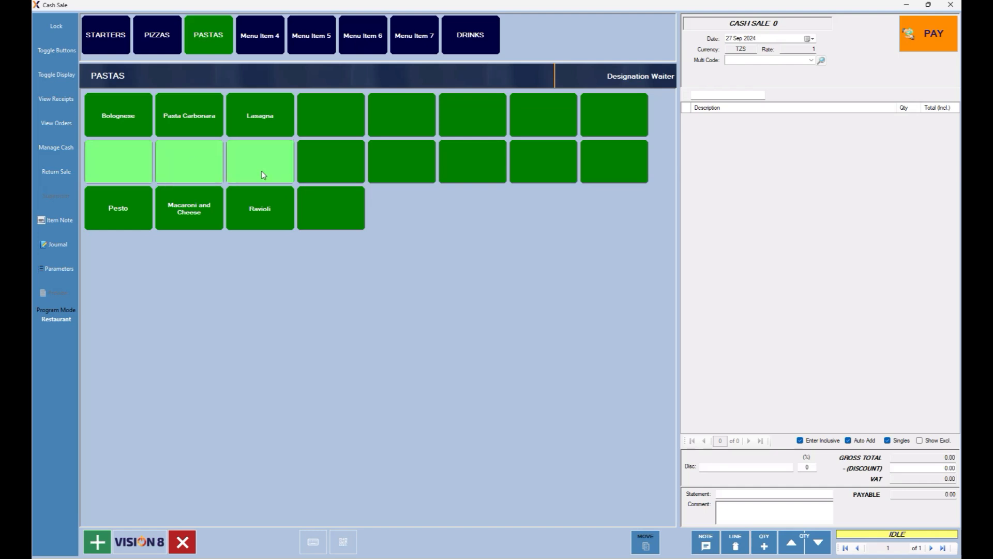
{"action": "right_click", "coordinate": [261, 171]}
{"action": "left_click", "coordinate": [480, 308]}
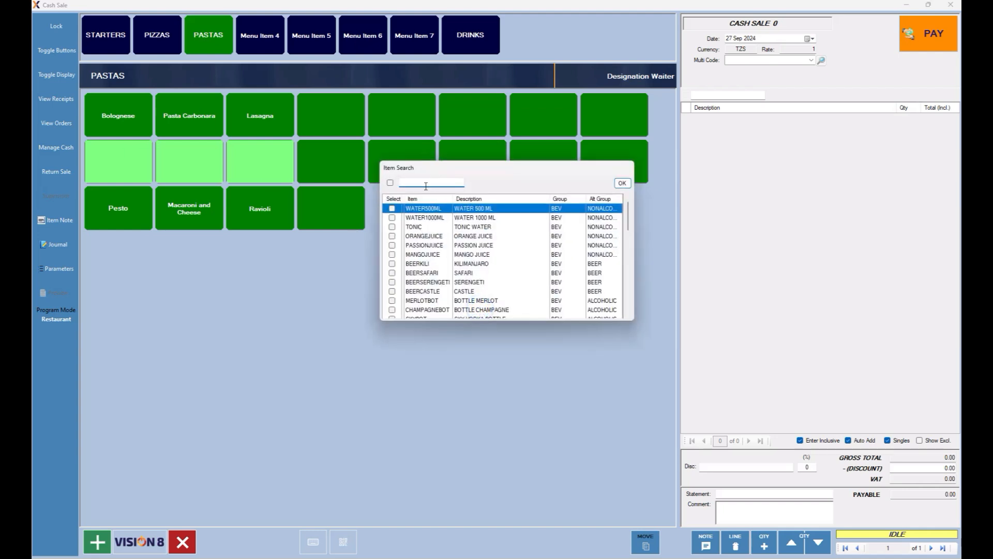
{"action": "type", "text": "ps"}
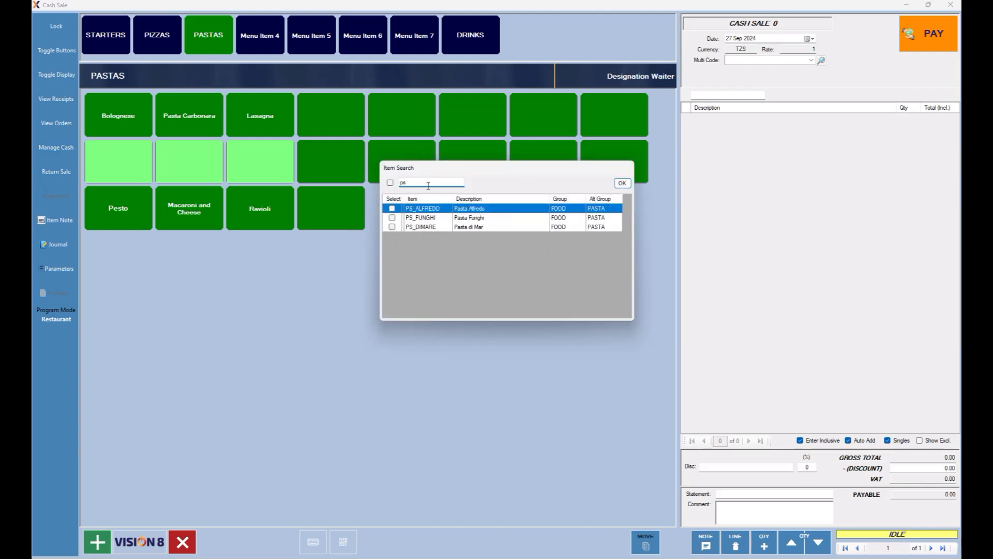
{"action": "left_click", "coordinate": [391, 182]}
{"action": "left_click", "coordinate": [622, 183]}
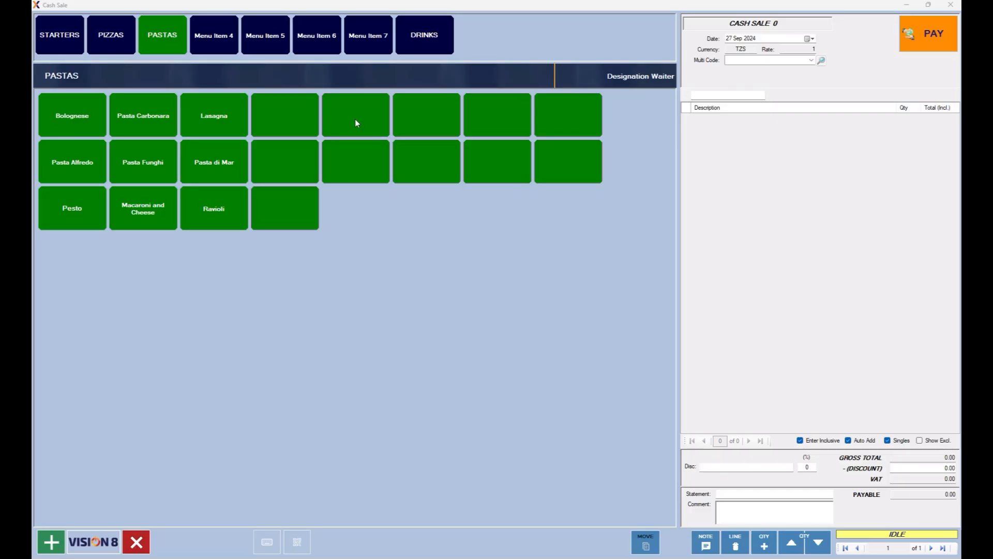
In the DRINKS category, turn the first empty tile into a SODA text header.
{"action": "left_click", "coordinate": [425, 36]}
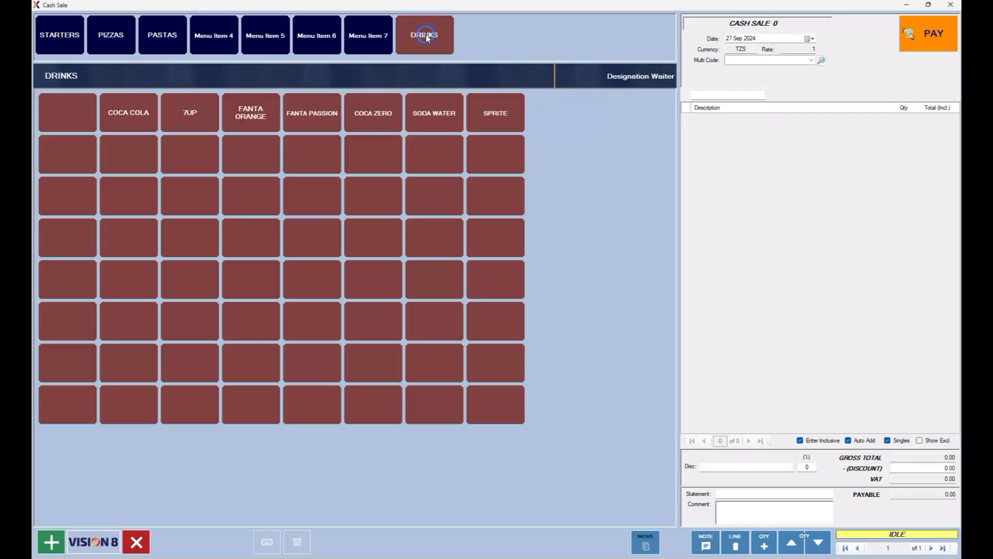
{"action": "left_click", "coordinate": [68, 120]}
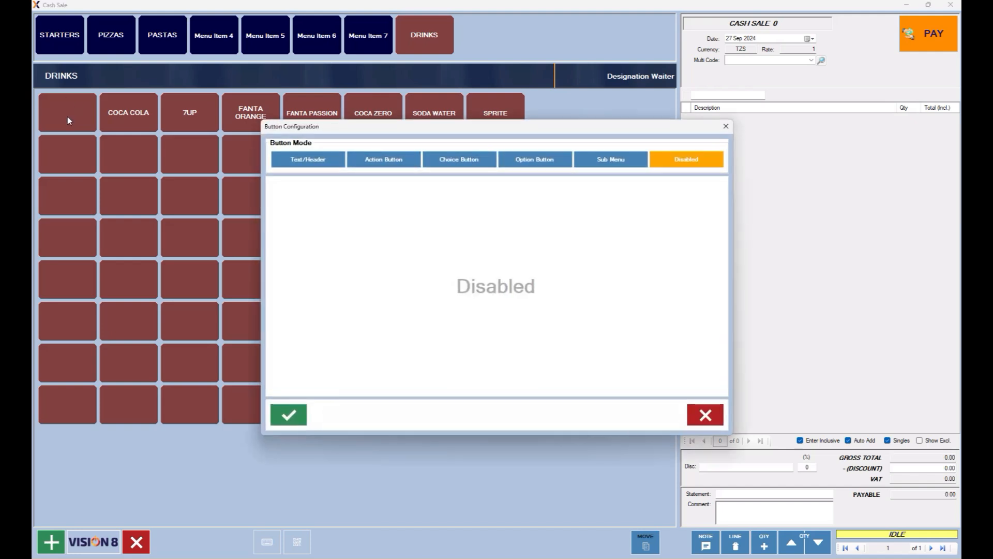
{"action": "left_click", "coordinate": [329, 164]}
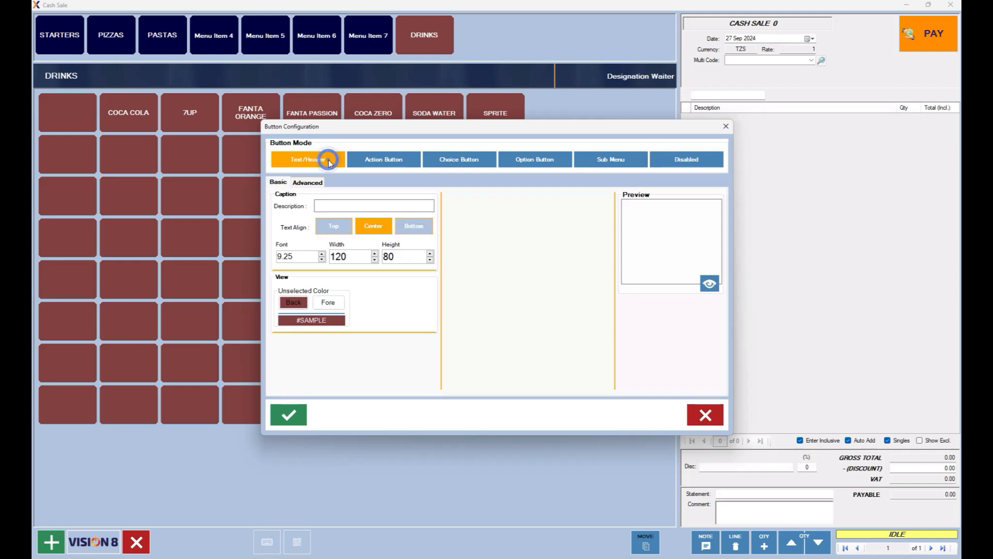
{"action": "left_click", "coordinate": [338, 203]}
{"action": "type", "text": "S"}
Give the SODA header font size 14 and black text, and save it.
{"action": "double_click", "coordinate": [303, 257]}
{"action": "type", "text": "1"}
{"action": "left_click", "coordinate": [355, 255]}
{"action": "left_click", "coordinate": [336, 304]}
{"action": "left_click", "coordinate": [452, 216]}
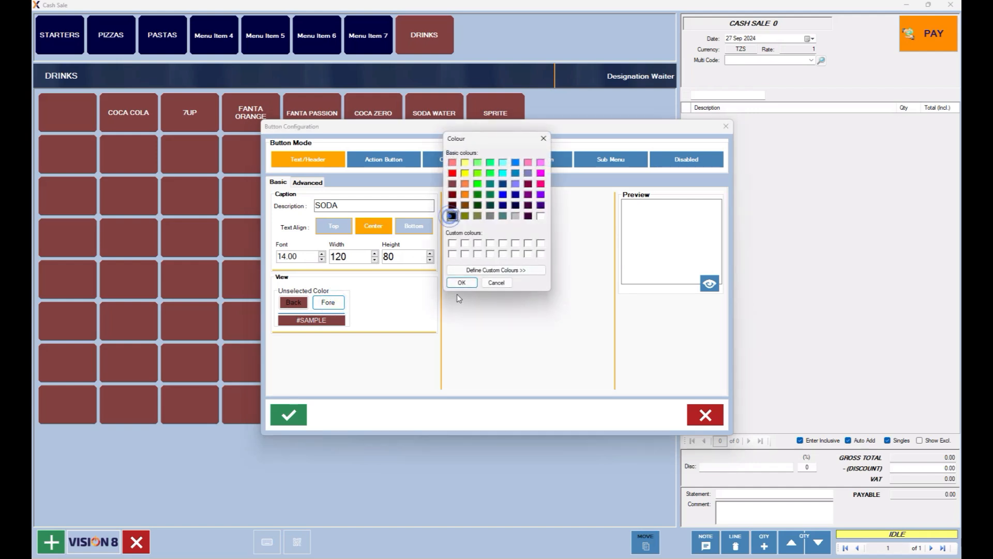
{"action": "left_click", "coordinate": [459, 283]}
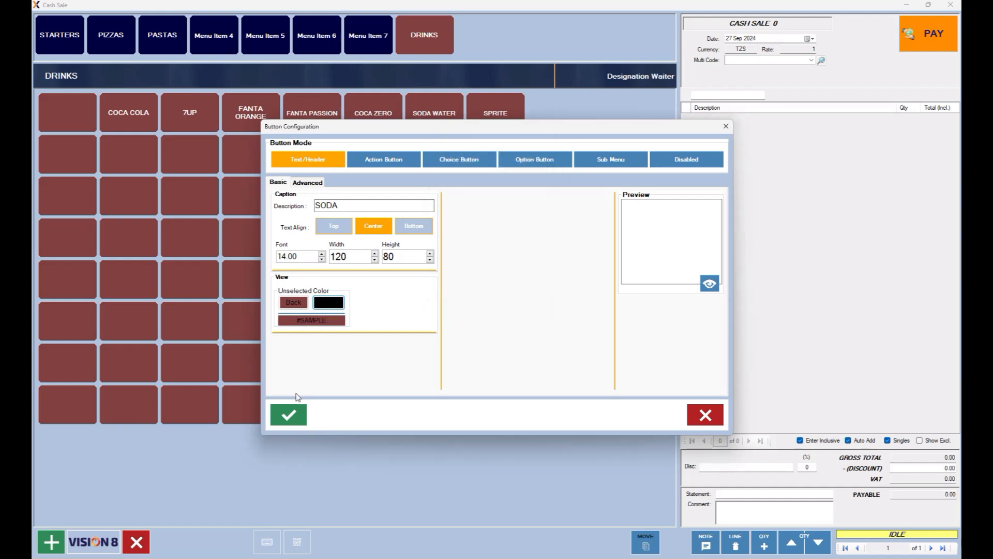
{"action": "left_click", "coordinate": [290, 415]}
{"action": "left_click", "coordinate": [706, 416]}
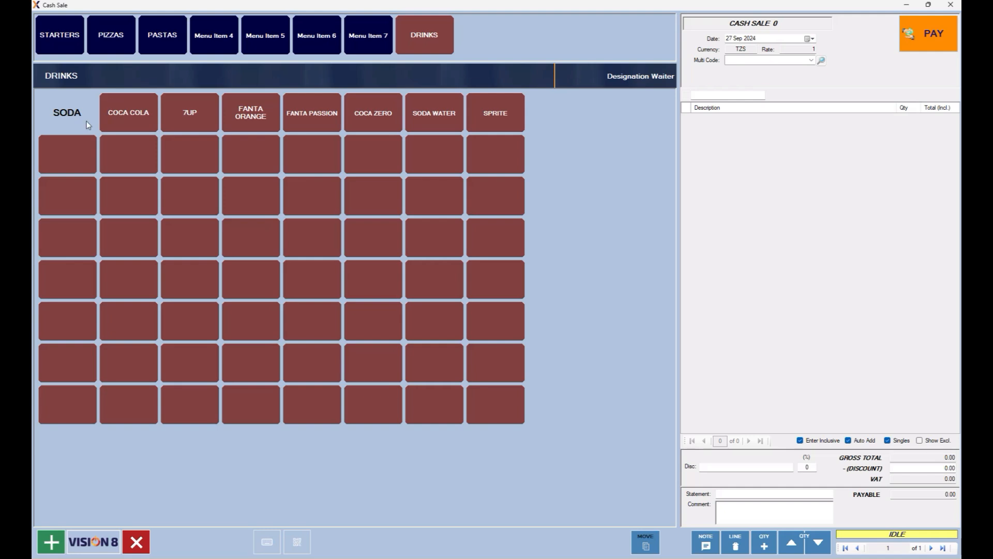
Make the empty tile below SODA a BEER text header with font size 14 and black text.
{"action": "left_click", "coordinate": [74, 197]}
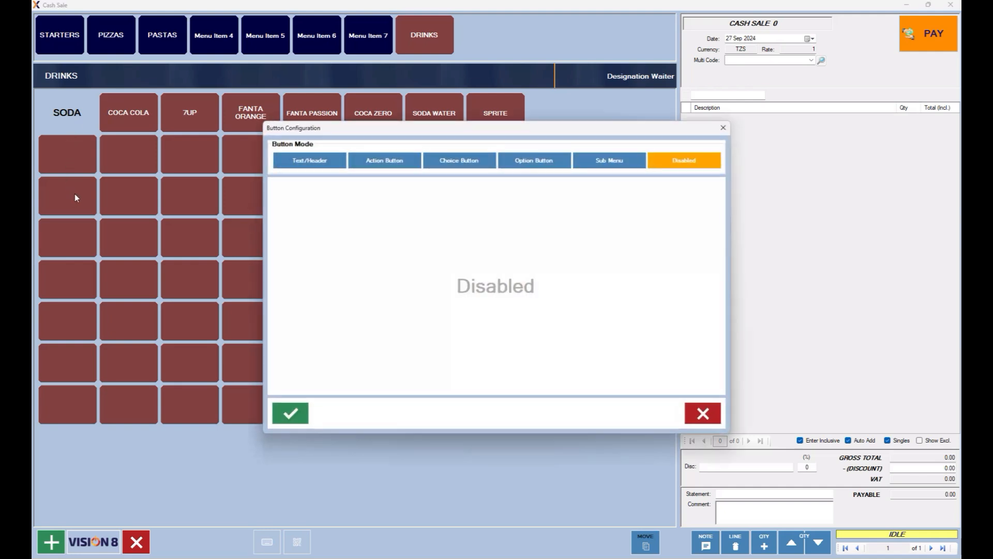
{"action": "left_click", "coordinate": [284, 157]}
{"action": "left_click", "coordinate": [328, 208]}
{"action": "type", "text": "B"}
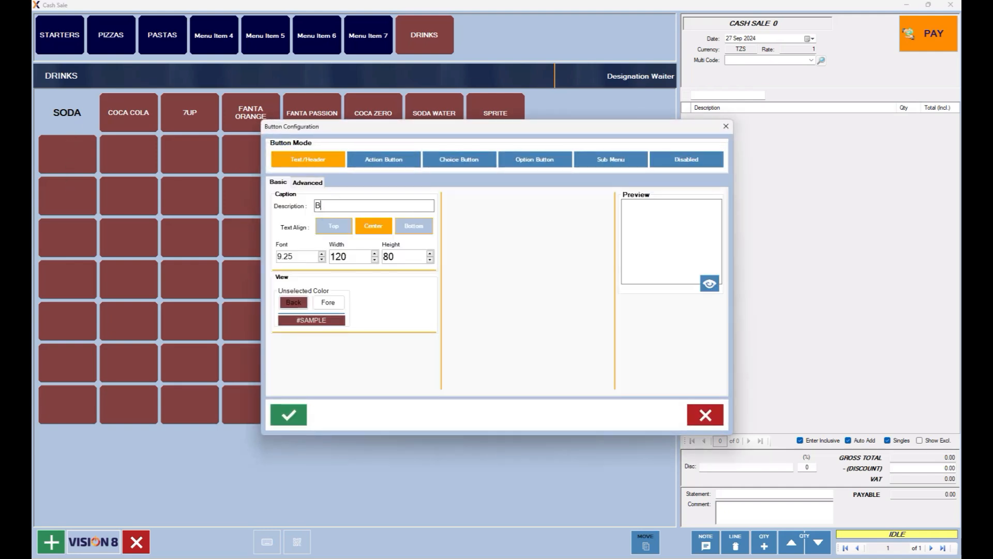
{"action": "type", "text": "EER"}
{"action": "double_click", "coordinate": [305, 255]}
{"action": "type", "text": "14"}
{"action": "left_click", "coordinate": [327, 303]}
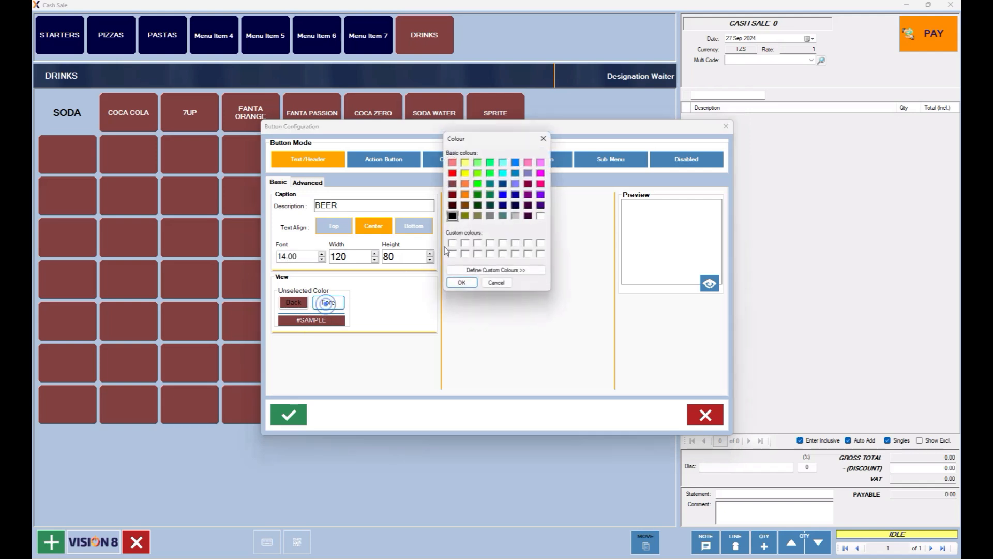
{"action": "left_click", "coordinate": [453, 216]}
{"action": "left_click", "coordinate": [462, 283]}
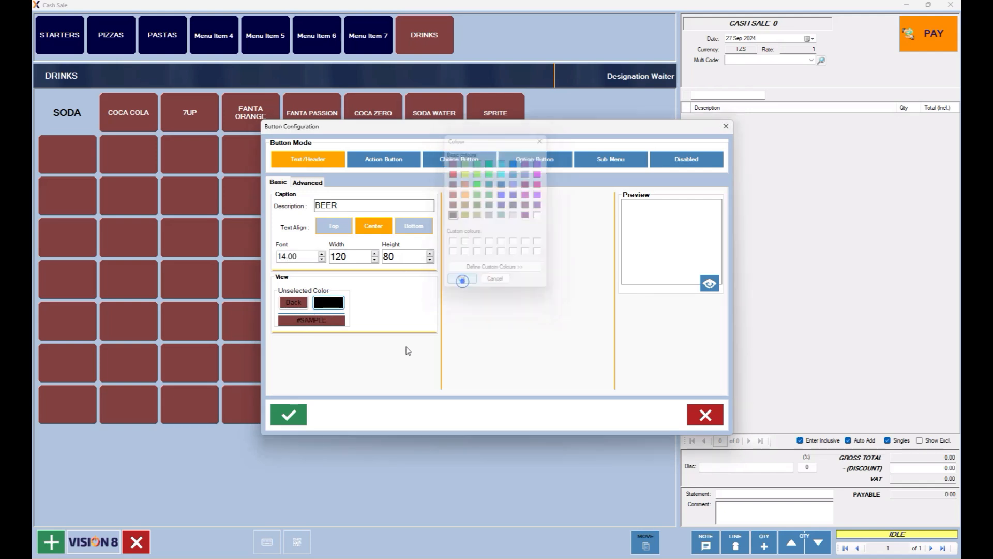
{"action": "left_click", "coordinate": [288, 414]}
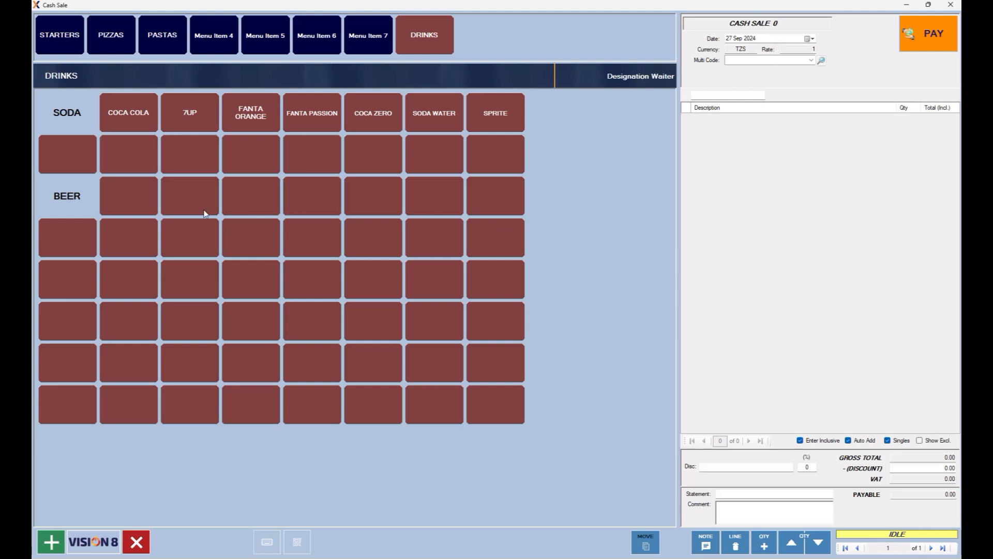
Assign the Kilimanjaro, Safari, Serengeti and Castle beers from a BEER search to the buttons beside BEER.
{"action": "left_click", "coordinate": [143, 202]}
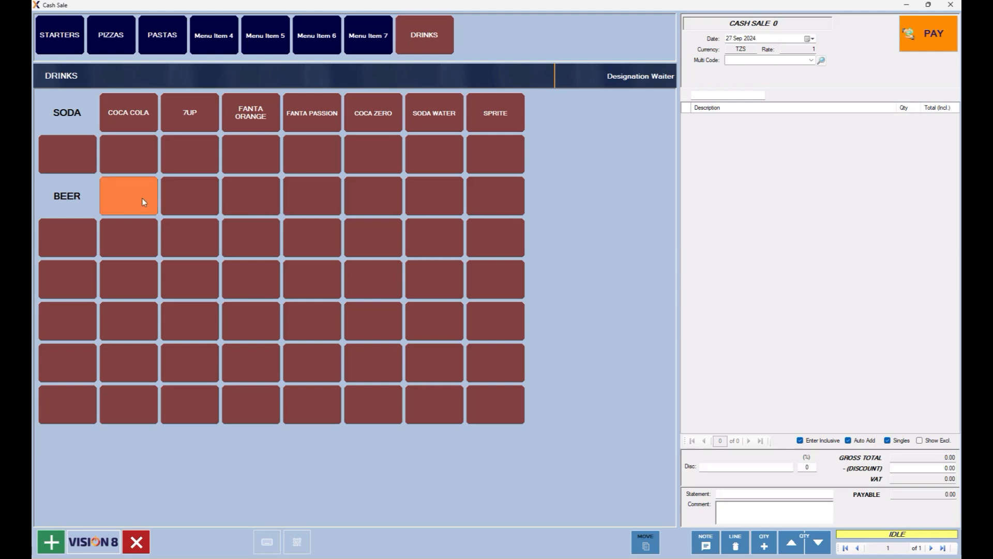
{"action": "mouse_move", "coordinate": [292, 203]}
{"action": "left_mouse_down"}
{"action": "mouse_move", "coordinate": [426, 185]}
{"action": "mouse_move", "coordinate": [493, 200]}
{"action": "left_mouse_up"}
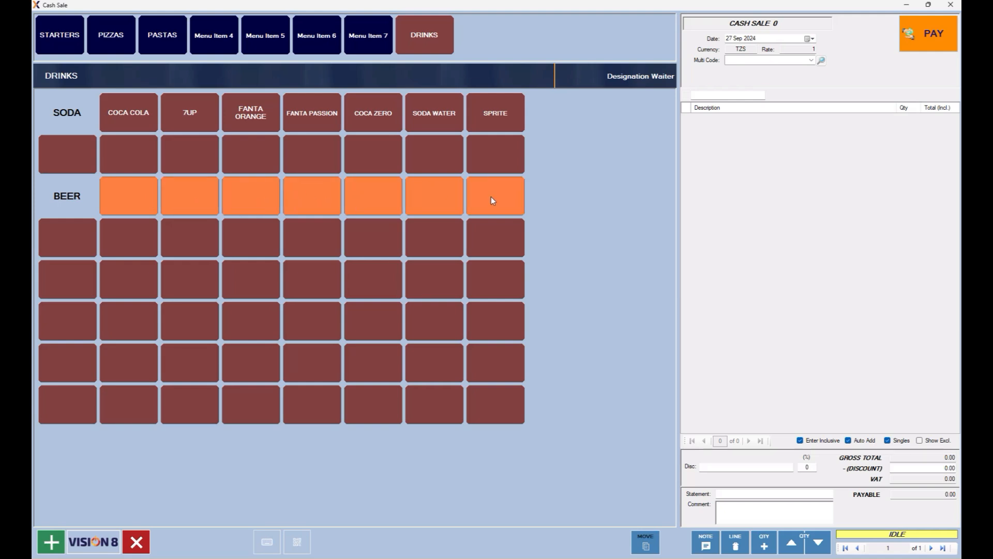
{"action": "left_click", "coordinate": [144, 184]}
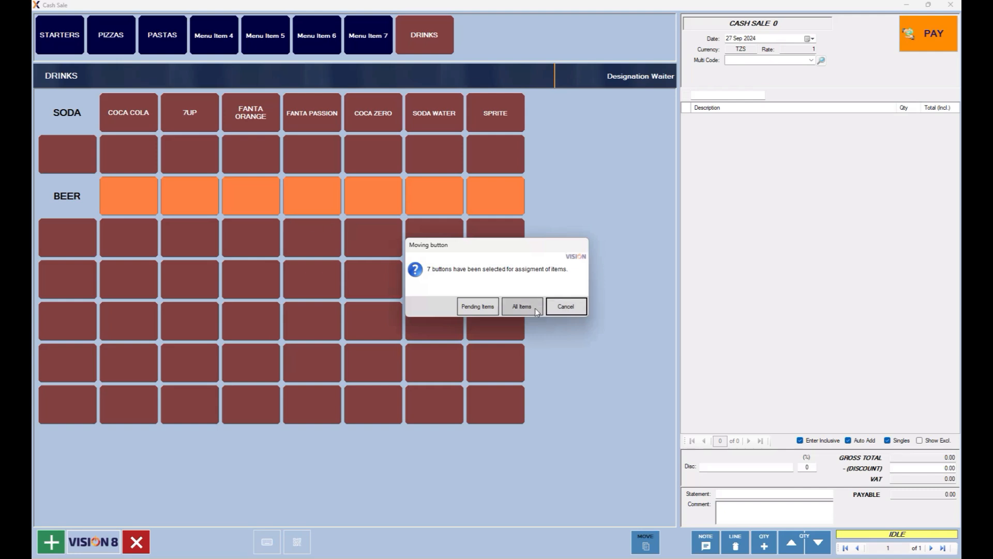
{"action": "left_click", "coordinate": [472, 310]}
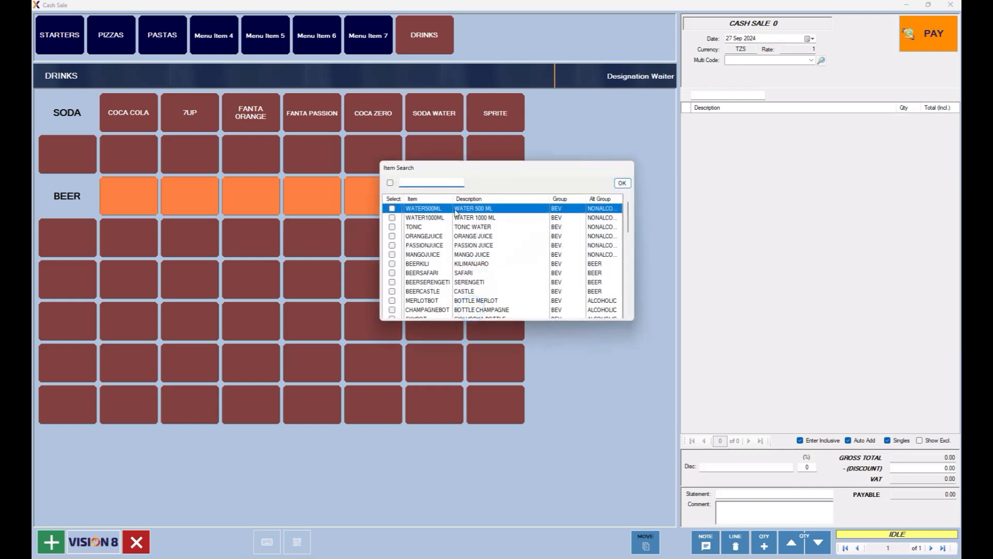
{"action": "type", "text": "BEER"}
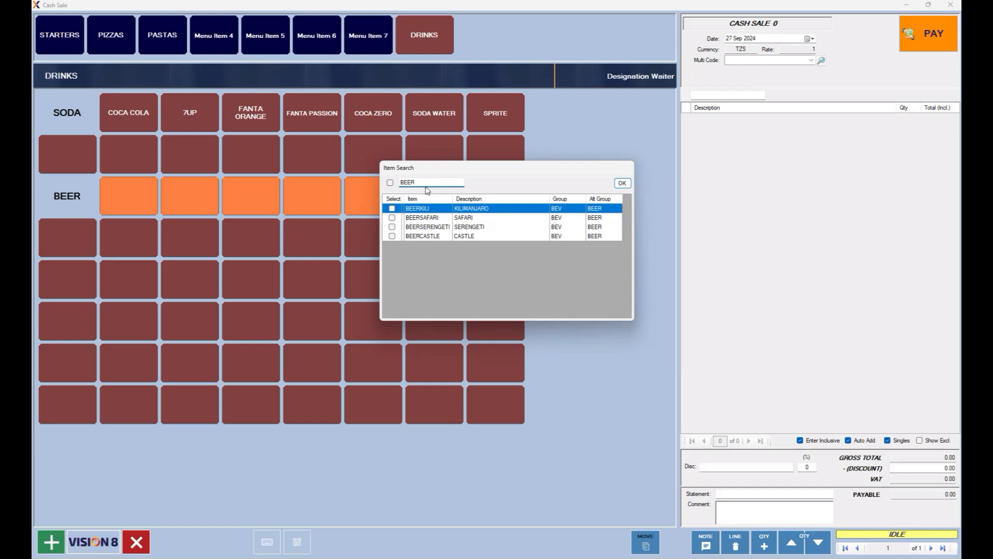
{"action": "left_click", "coordinate": [390, 183]}
{"action": "left_click", "coordinate": [622, 184]}
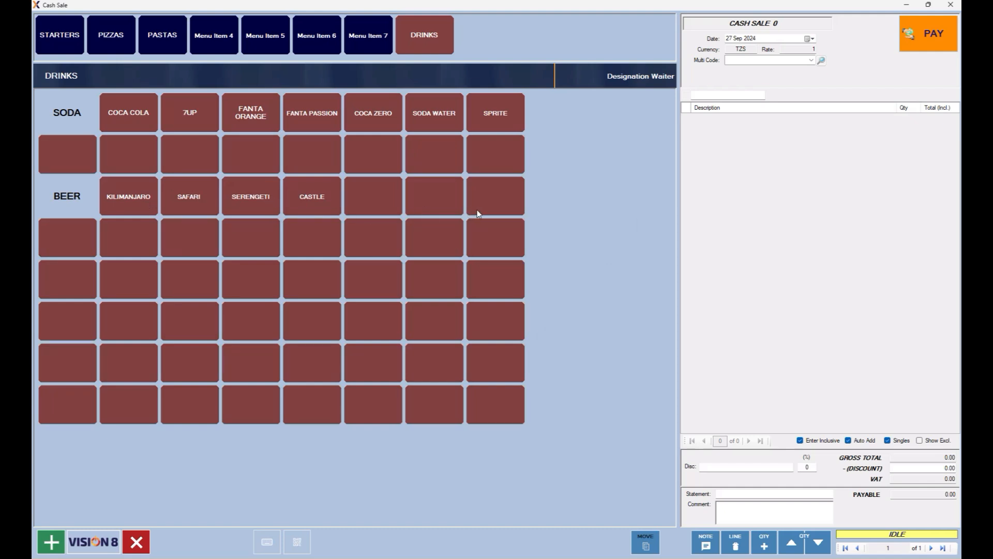
Make the empty tile below BEER a WINE text header with font size 14 and black text.
{"action": "right_click", "coordinate": [75, 285]}
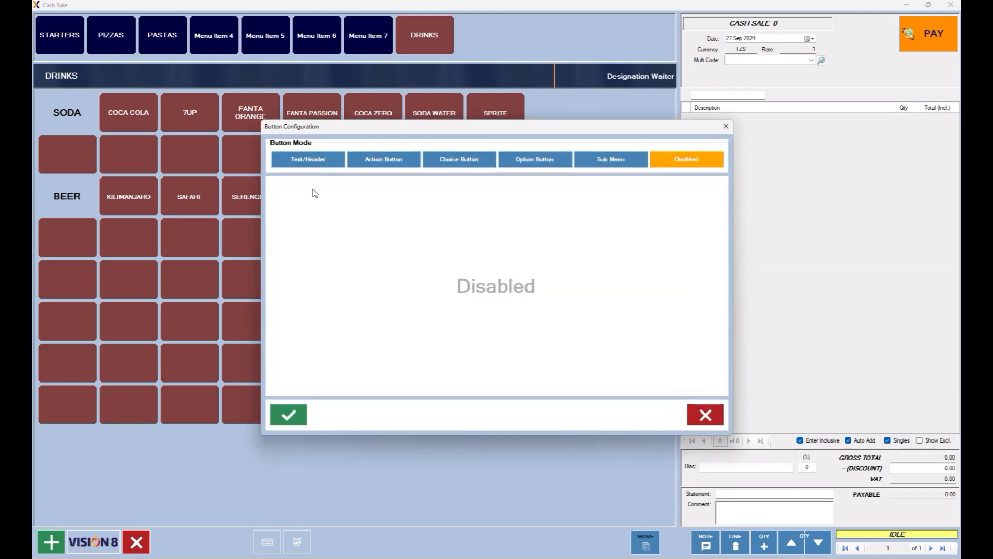
{"action": "left_click", "coordinate": [314, 160]}
{"action": "left_click", "coordinate": [347, 207]}
{"action": "type", "text": "WINE"}
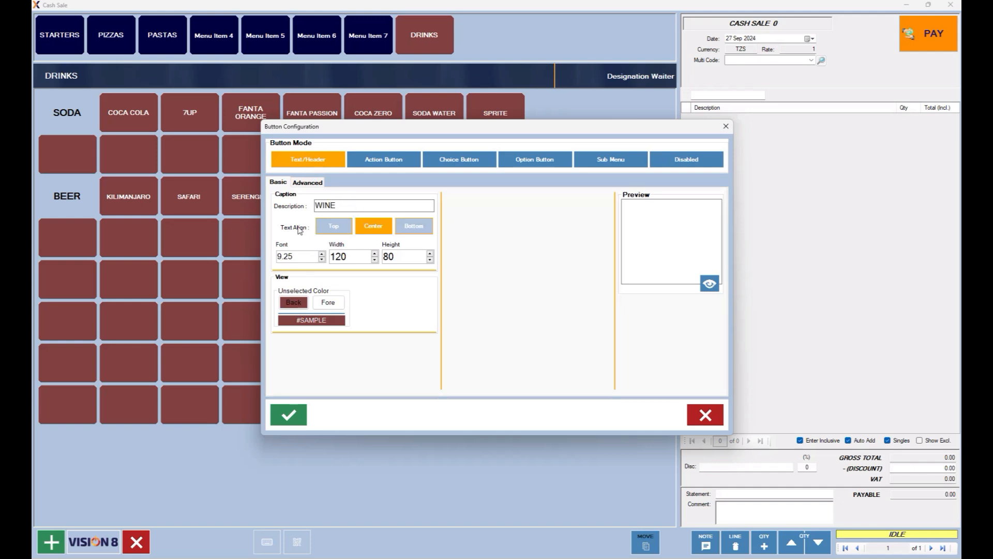
{"action": "double_click", "coordinate": [294, 256]}
{"action": "type", "text": "14.00"}
{"action": "left_click", "coordinate": [328, 302]}
{"action": "left_click", "coordinate": [452, 216]}
{"action": "left_click", "coordinate": [458, 284]}
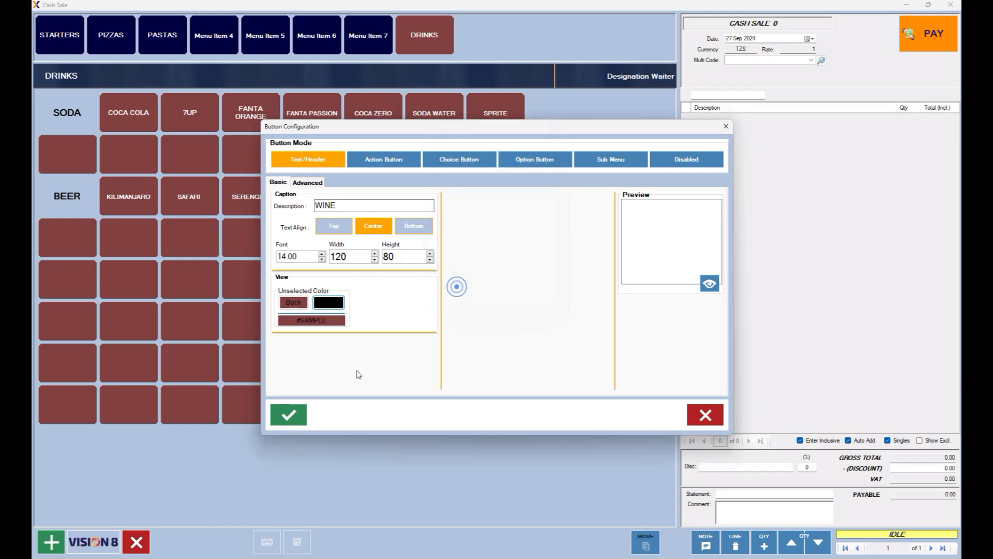
{"action": "left_click", "coordinate": [298, 418]}
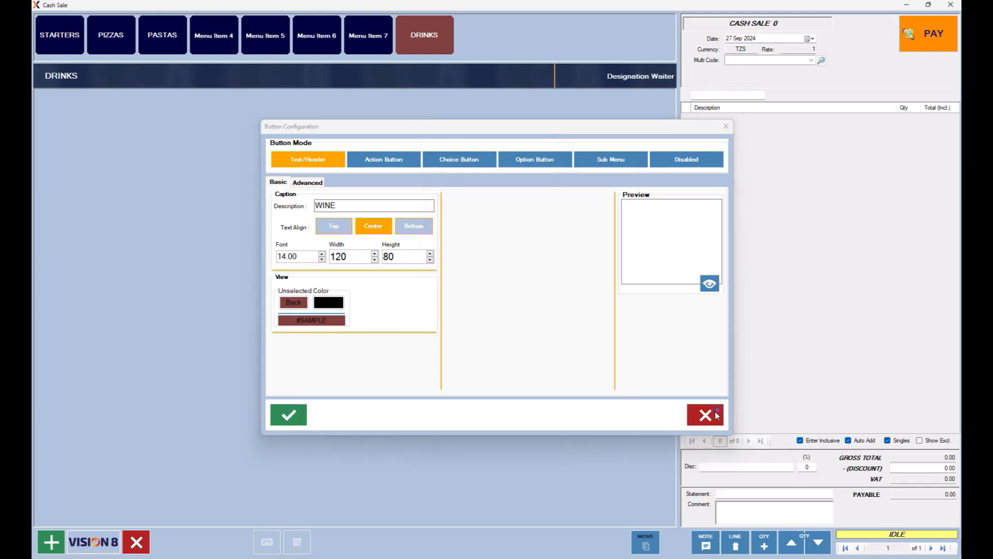
{"action": "left_click", "coordinate": [713, 414]}
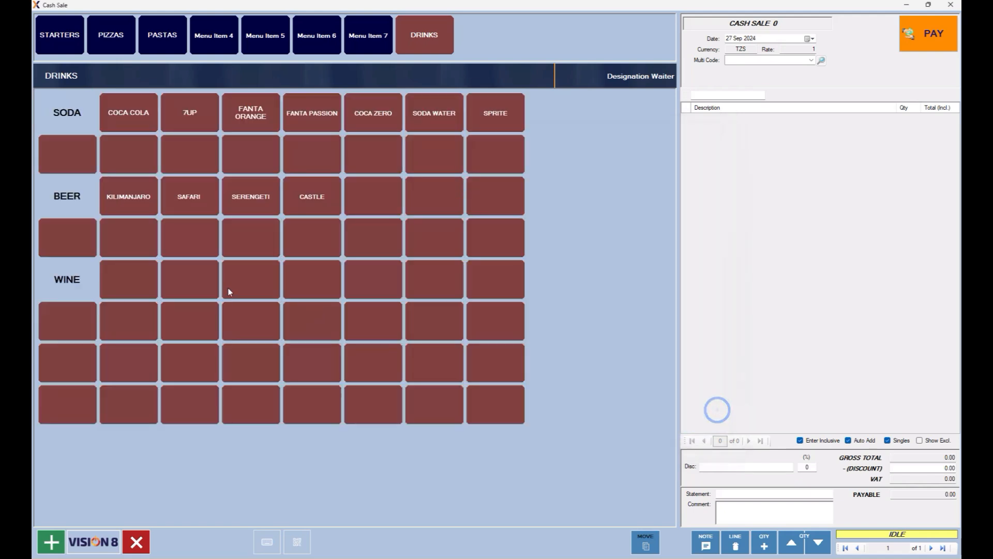
Select the empty buttons along the WINE row.
{"action": "left_click", "coordinate": [125, 283]}
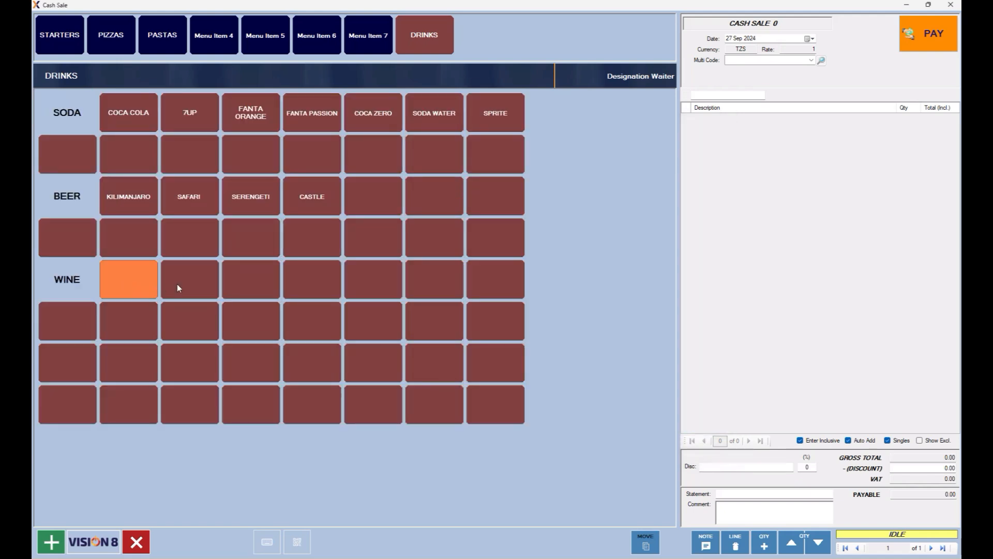
{"action": "left_click", "coordinate": [312, 276]}
{"action": "left_click", "coordinate": [377, 274]}
{"action": "left_click", "coordinate": [434, 273]}
{"action": "left_click", "coordinate": [494, 269]}
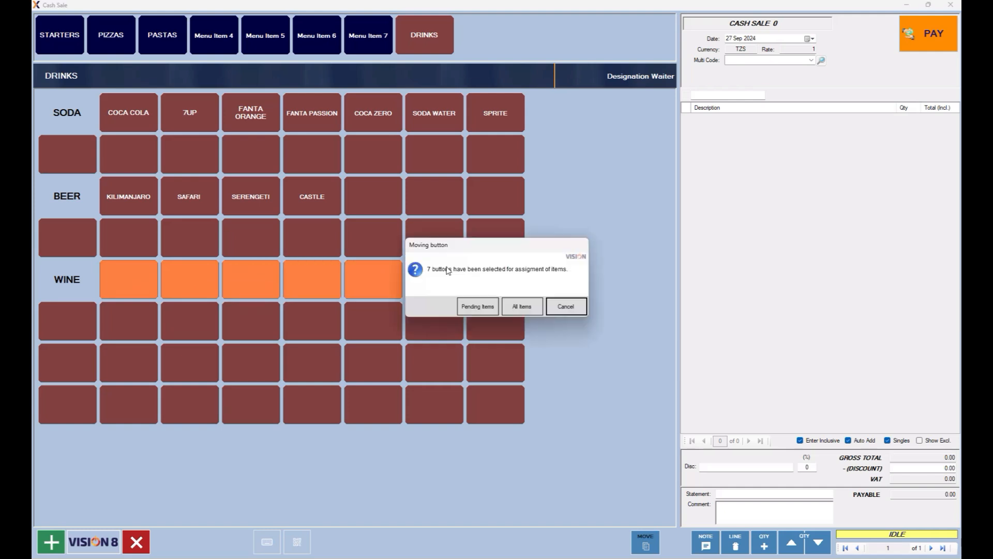
Search 'alco' in Pending Items and assign Bottle Merlot and Sauvignon Bottle to the WINE row.
{"action": "left_click", "coordinate": [475, 306]}
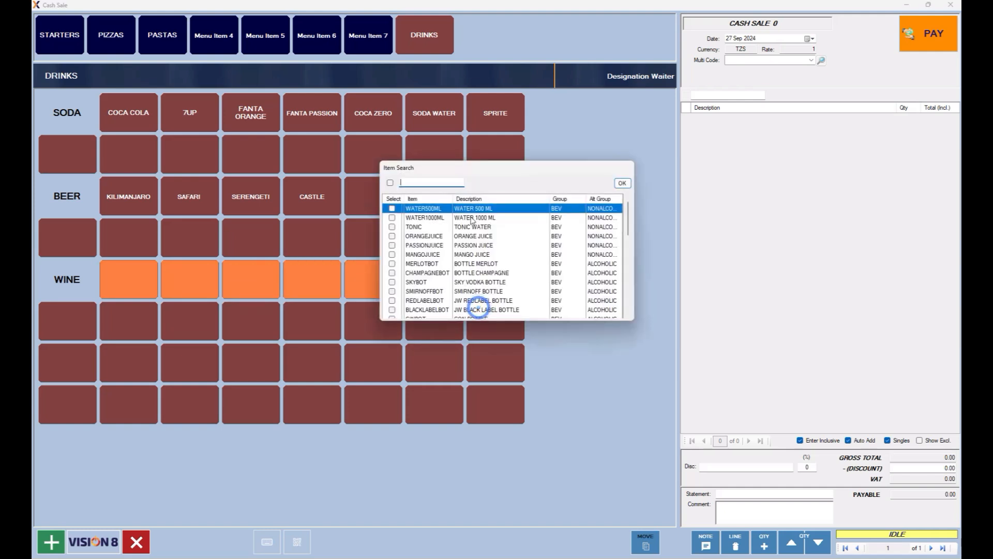
{"action": "type", "text": "win"}
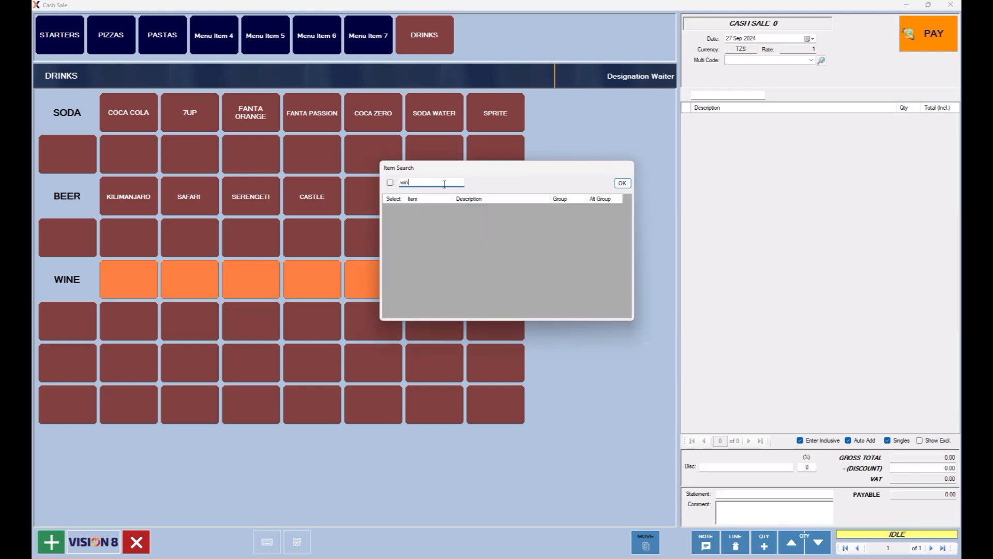
{"action": "key", "text": "BackSpace"}
{"action": "key", "text": "BackSpace"}
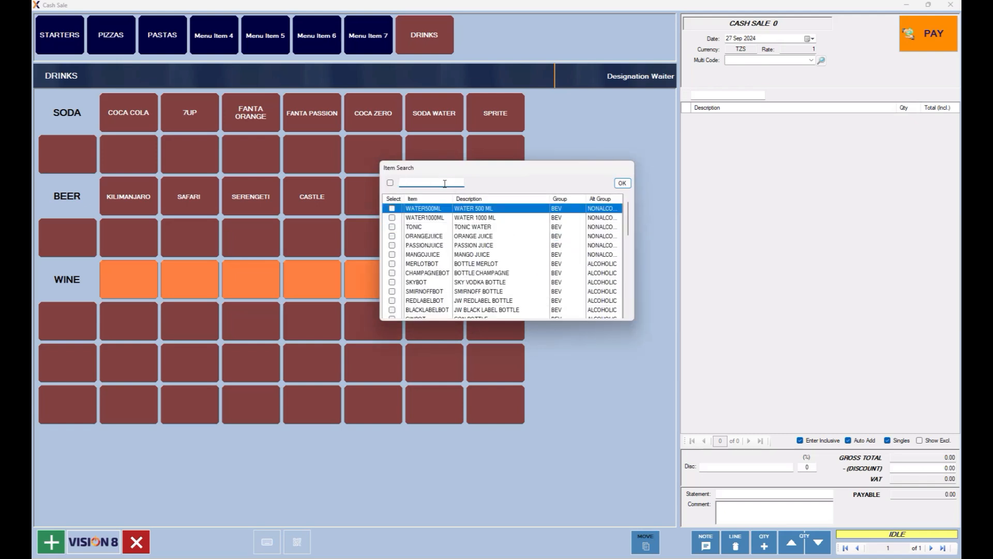
{"action": "type", "text": "alco"}
{"action": "left_click", "coordinate": [392, 264]}
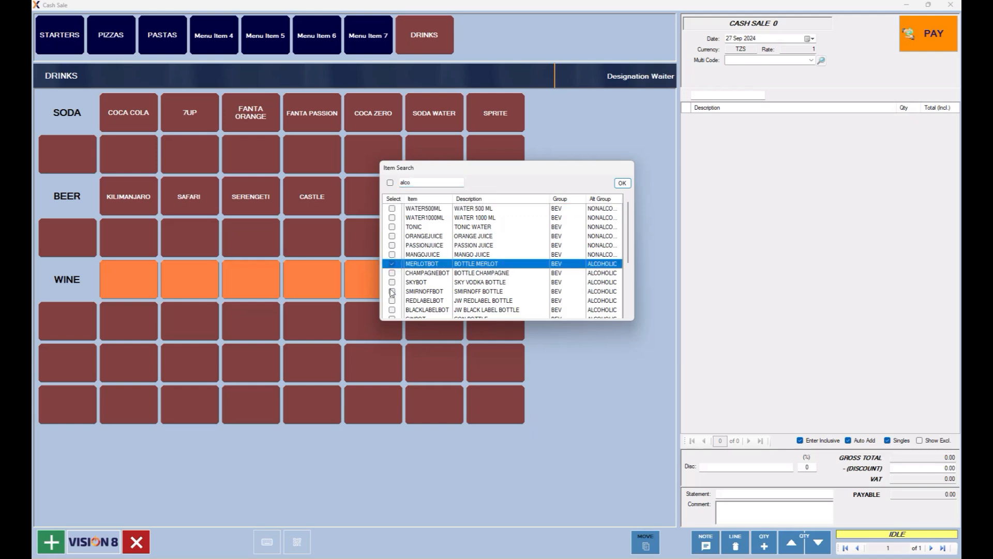
{"action": "scroll", "coordinate": [394, 306], "scroll_direction": "down", "scroll_amount": 1}
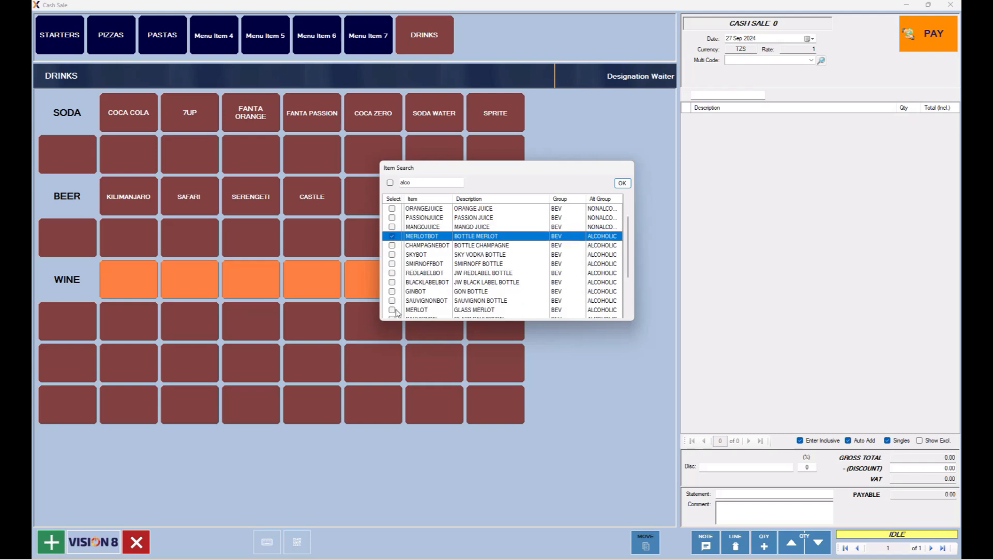
{"action": "left_click", "coordinate": [392, 300]}
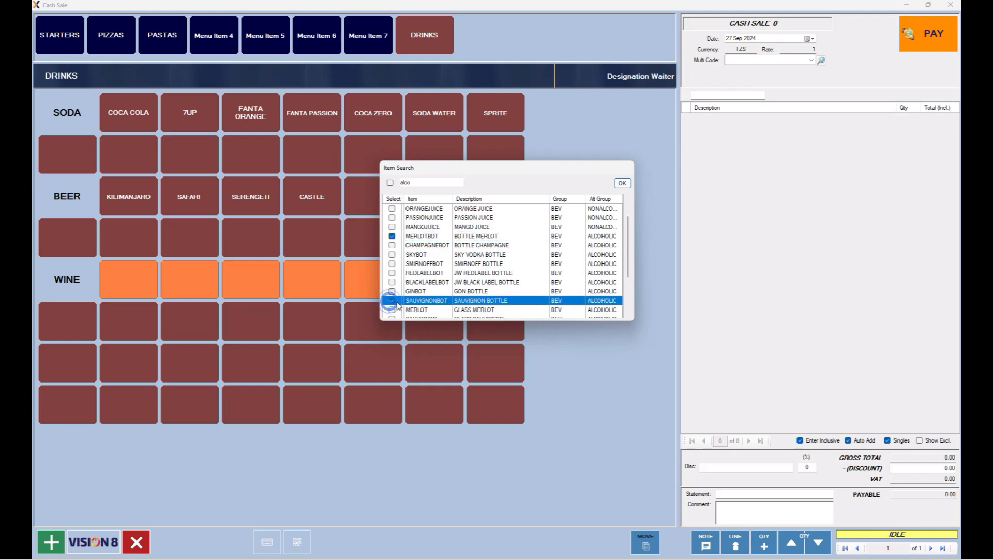
{"action": "scroll", "coordinate": [473, 265], "scroll_direction": "down", "scroll_amount": 2}
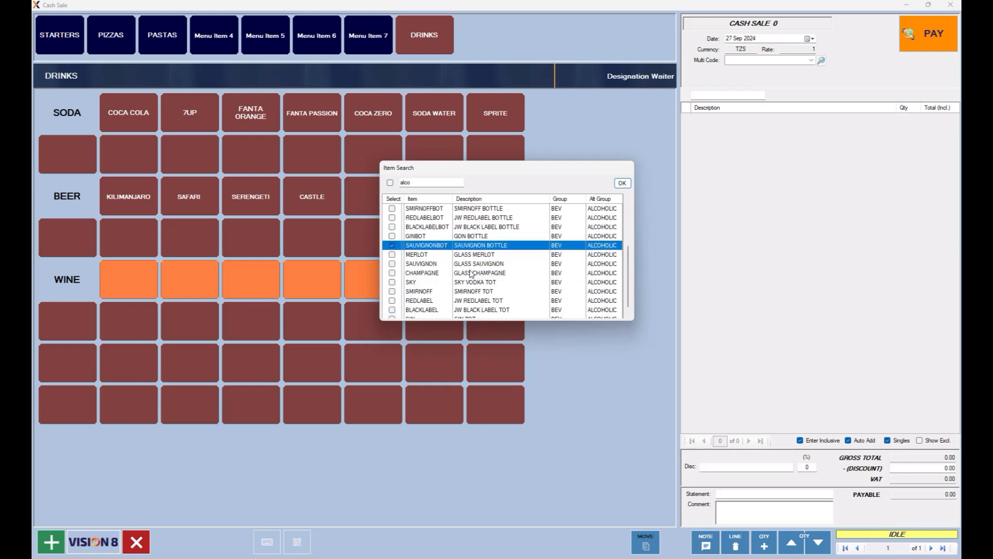
{"action": "scroll", "coordinate": [479, 285], "scroll_direction": "down", "scroll_amount": 1}
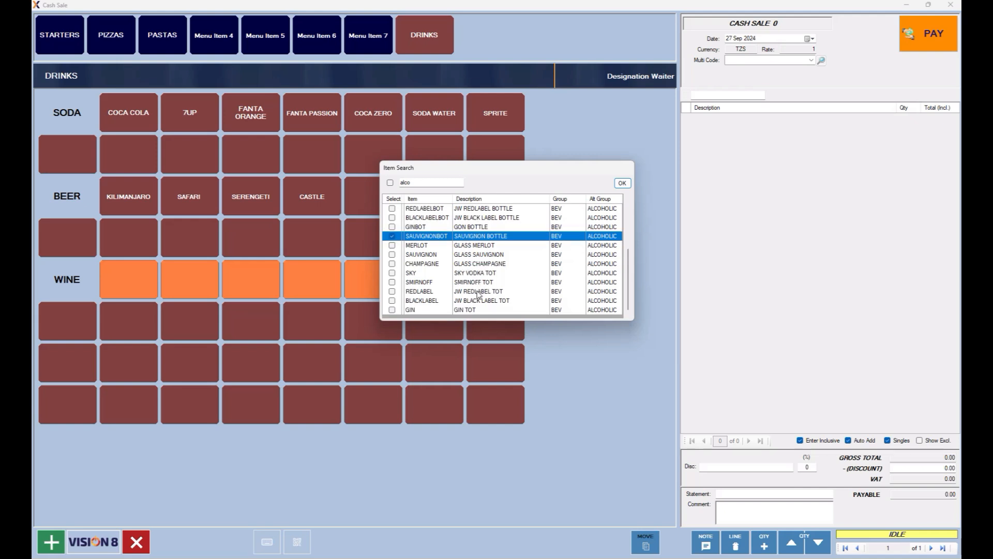
{"action": "scroll", "coordinate": [477, 293], "scroll_direction": "up", "scroll_amount": 2}
{"action": "scroll", "coordinate": [430, 269], "scroll_direction": "up", "scroll_amount": 2}
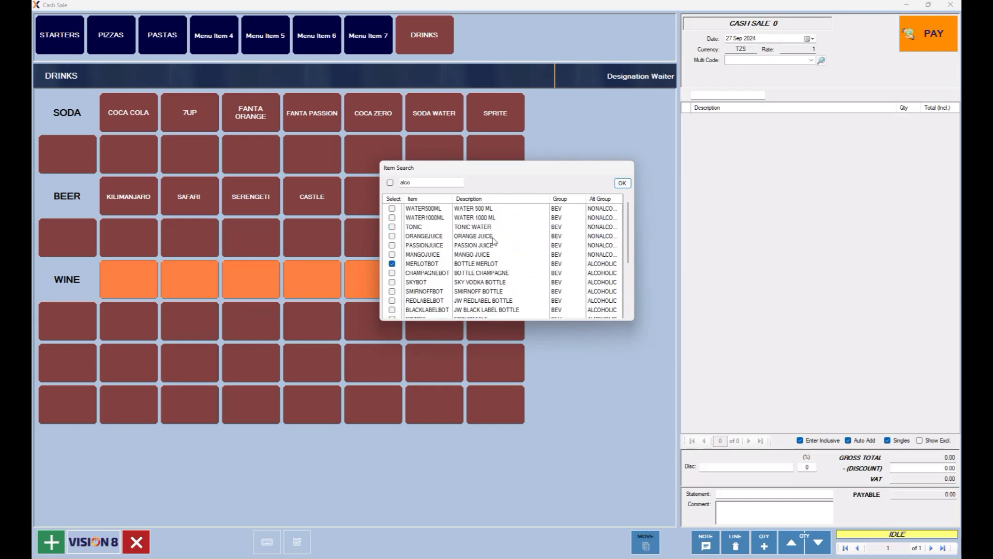
{"action": "left_click", "coordinate": [622, 183]}
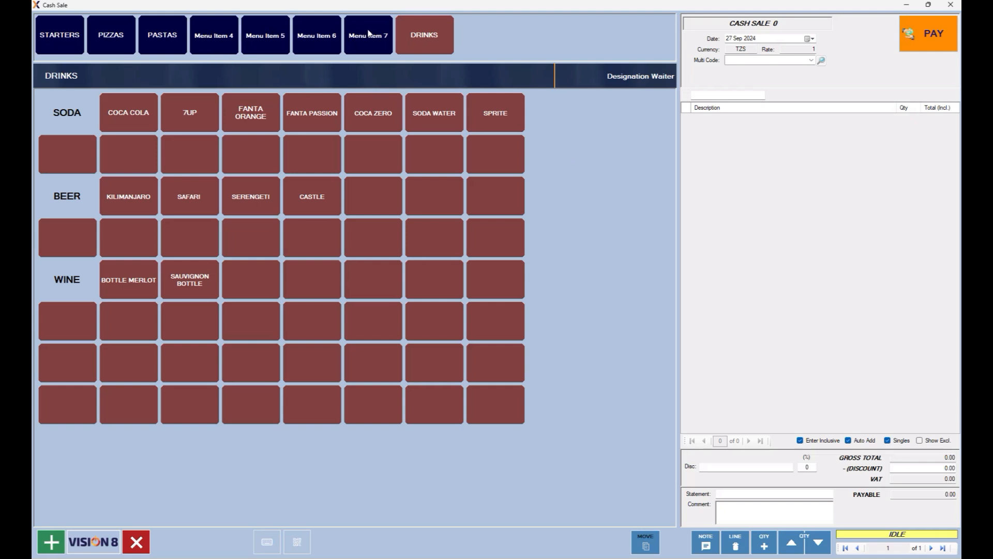
Open the fourth top menu item's settings and enter DESSERTS as its description.
{"action": "left_click", "coordinate": [216, 43]}
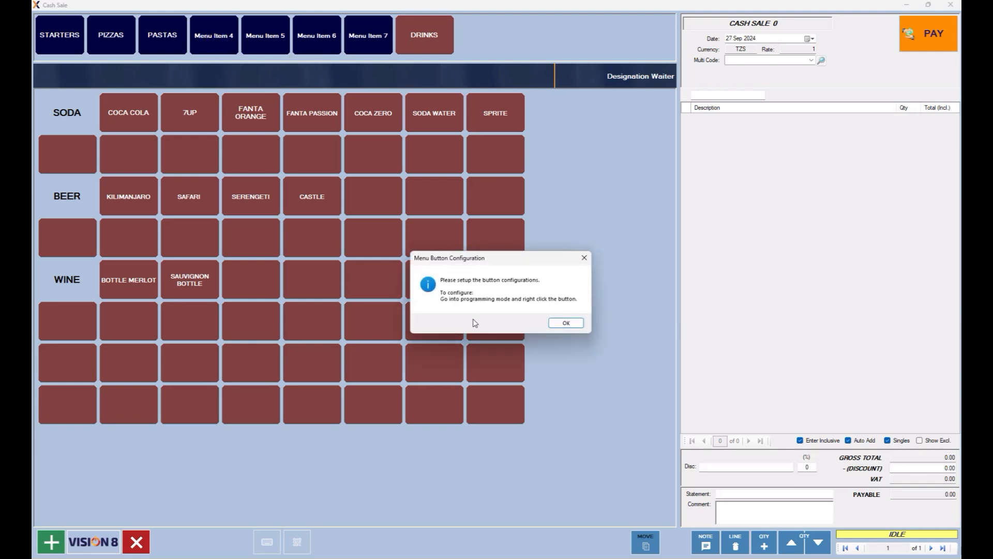
{"action": "left_click", "coordinate": [566, 324]}
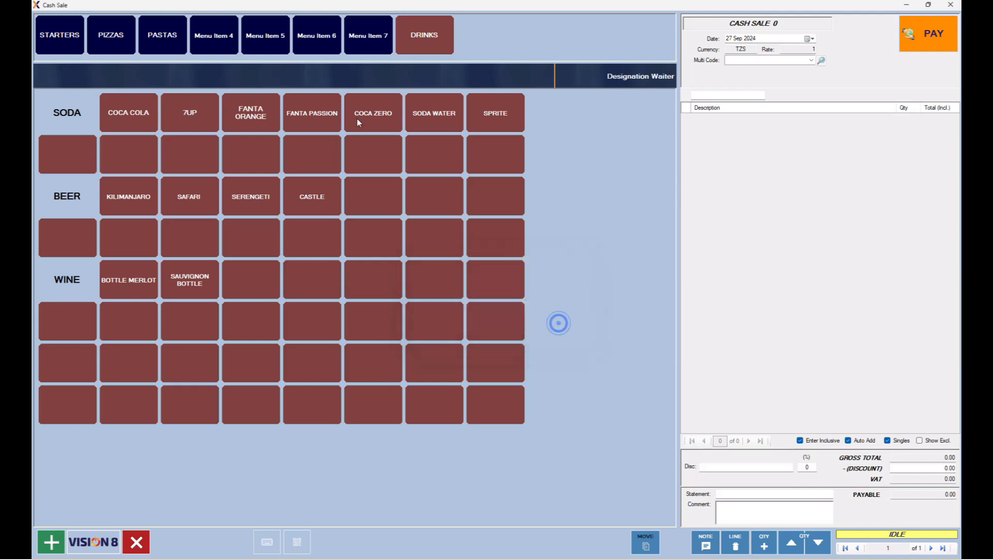
{"action": "left_click", "coordinate": [219, 40]}
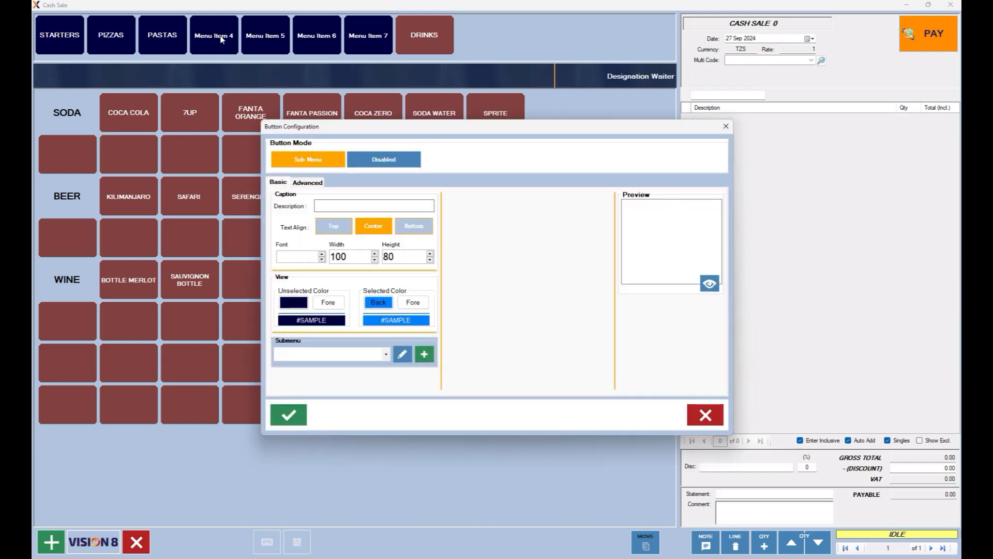
{"action": "type", "text": "DESSERTS"}
Set the selected colours to a yellow background with black text.
{"action": "left_click", "coordinate": [387, 308]}
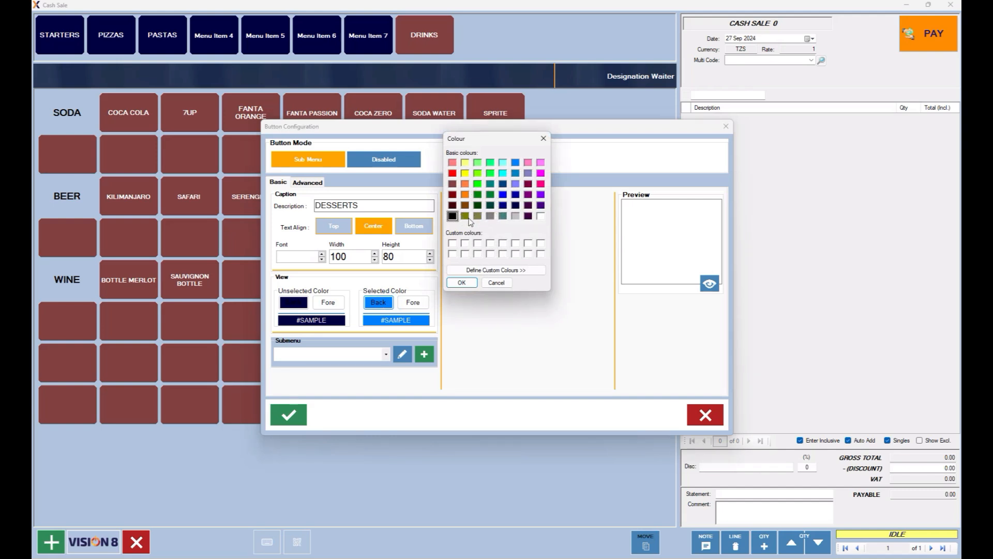
{"action": "left_click", "coordinate": [466, 217]}
{"action": "left_click", "coordinate": [464, 282]}
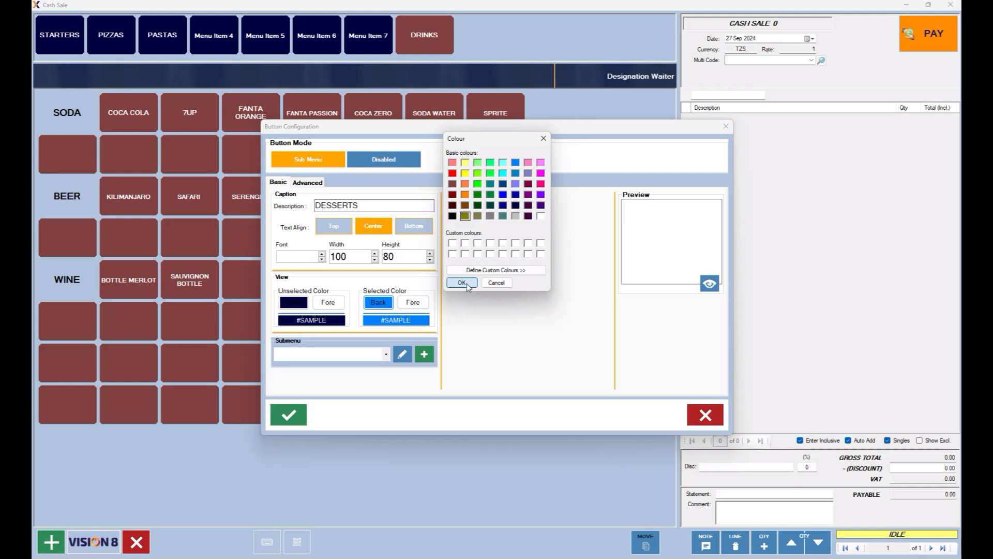
{"action": "left_click", "coordinate": [379, 302]}
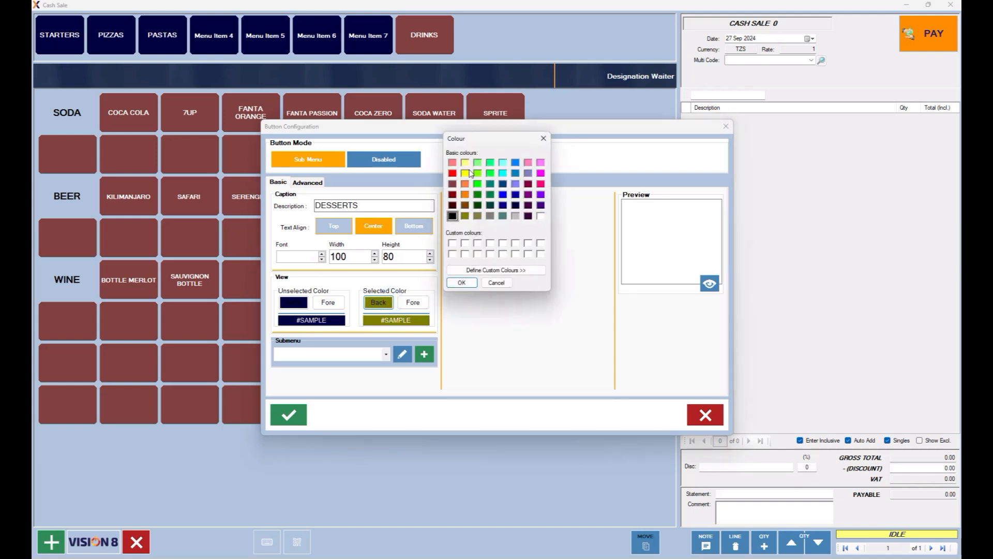
{"action": "left_click", "coordinate": [465, 173]}
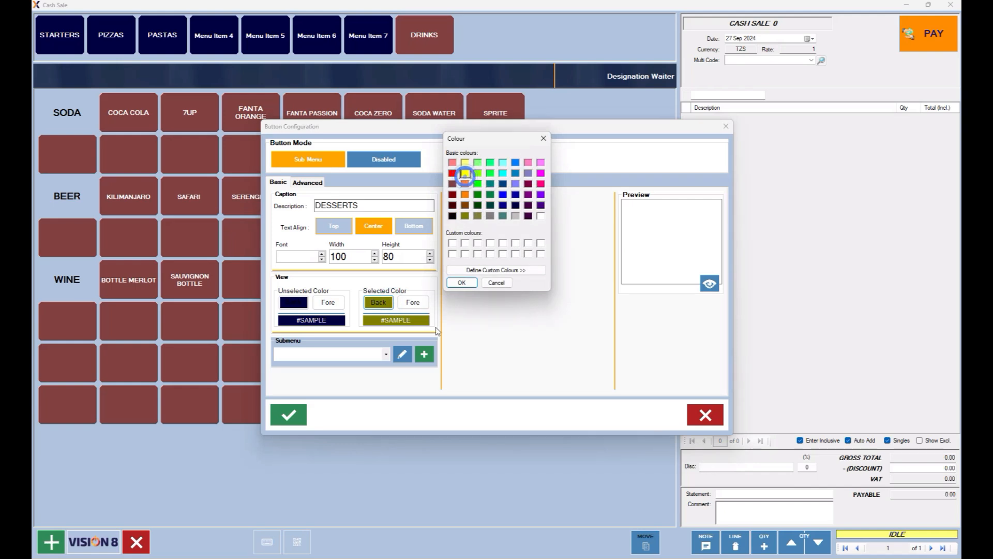
{"action": "left_click", "coordinate": [461, 282]}
{"action": "left_click", "coordinate": [413, 302]}
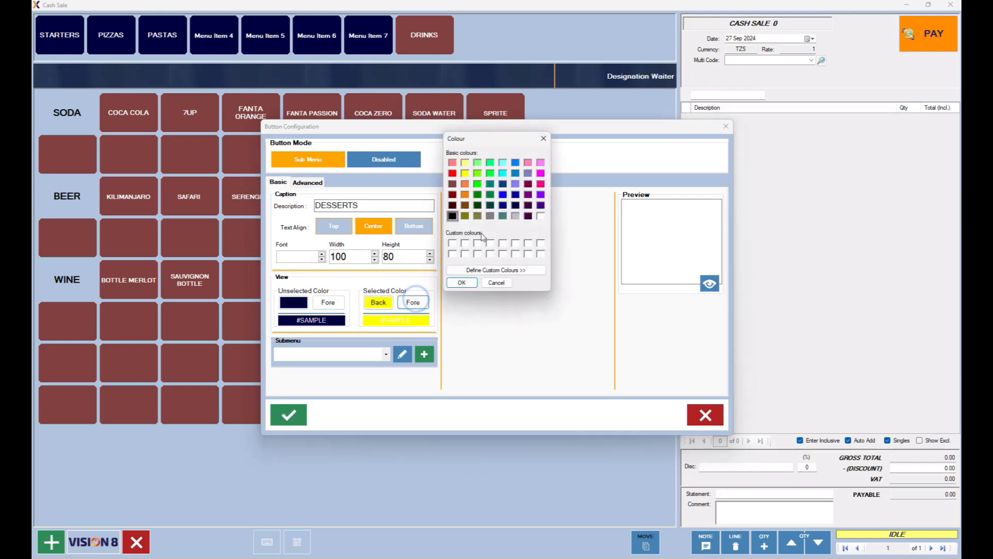
{"action": "left_click", "coordinate": [452, 216]}
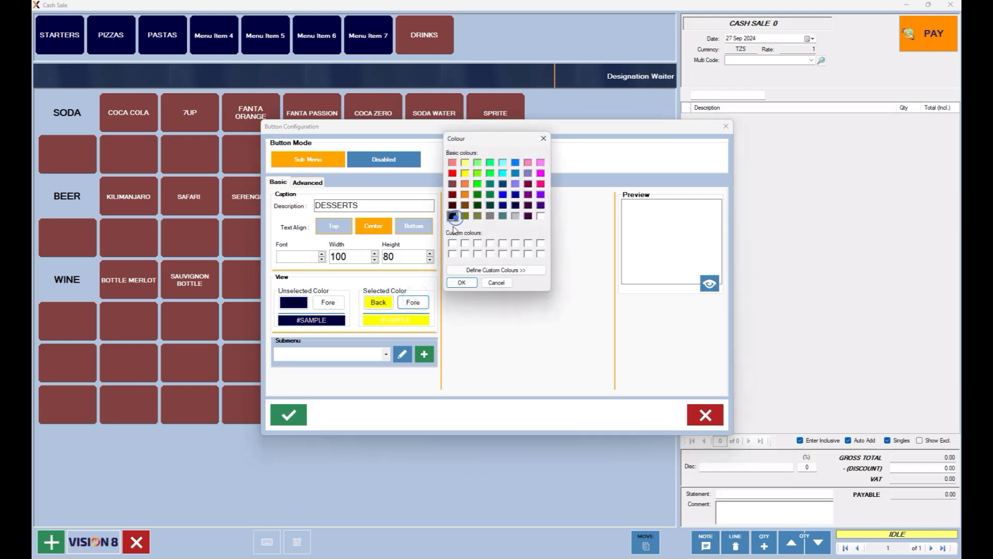
{"action": "left_click", "coordinate": [461, 282]}
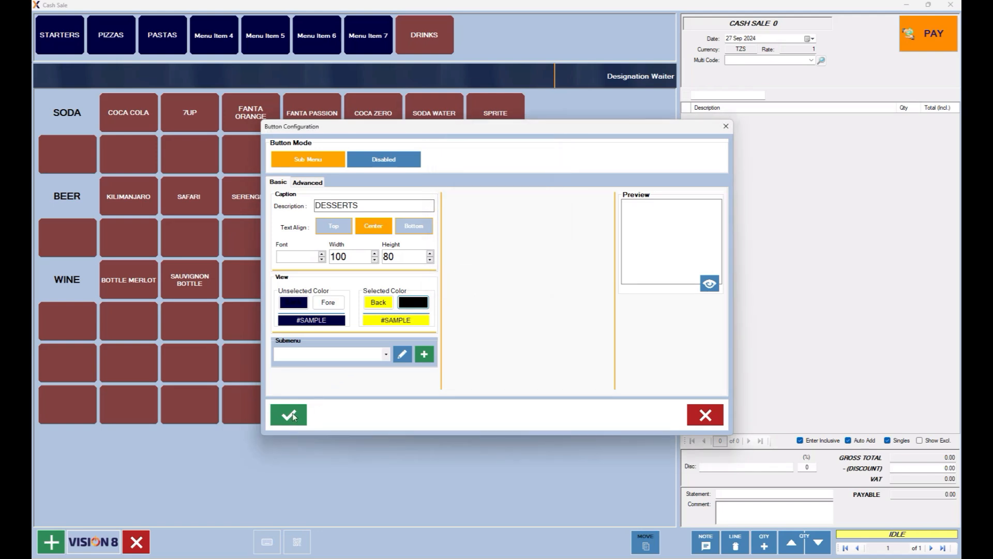
Create a new submenu named DESSERT_MENU and fill in its panel header.
{"action": "left_click", "coordinate": [424, 354]}
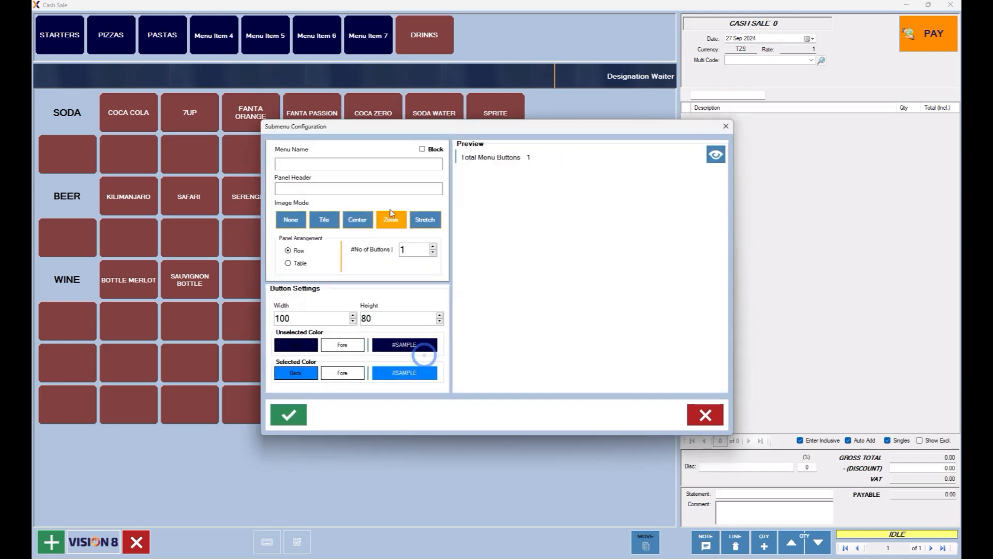
{"action": "left_click", "coordinate": [321, 165]}
{"action": "type", "text": "SE"}
{"action": "key", "text": "BackSpace"}
{"action": "key", "text": "BackSpace"}
{"action": "type", "text": "DESSERT_MENU"}
{"action": "left_click", "coordinate": [297, 189]}
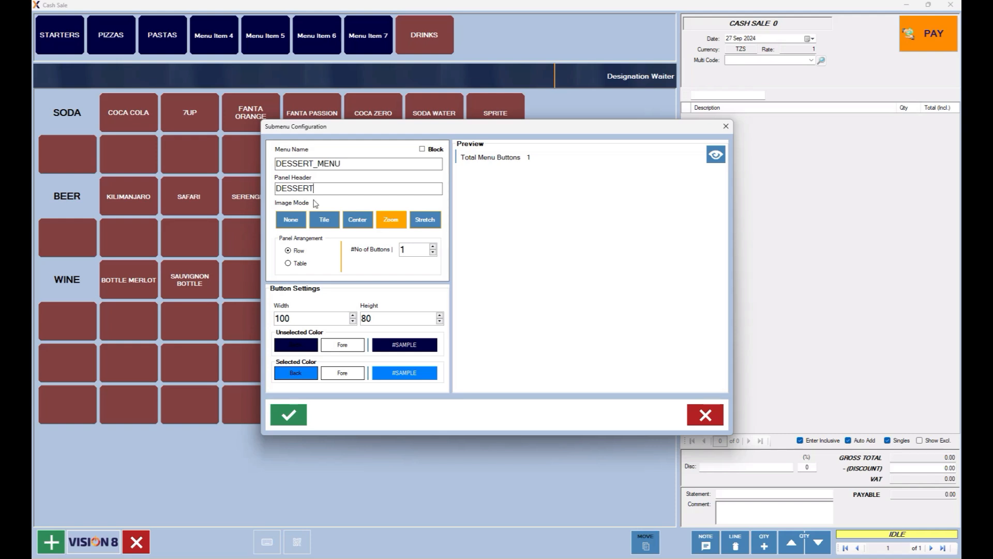
{"action": "type", "text": "S"}
Give the submenu 15 buttons with yellow unselected background and white text.
{"action": "left_click", "coordinate": [433, 247]}
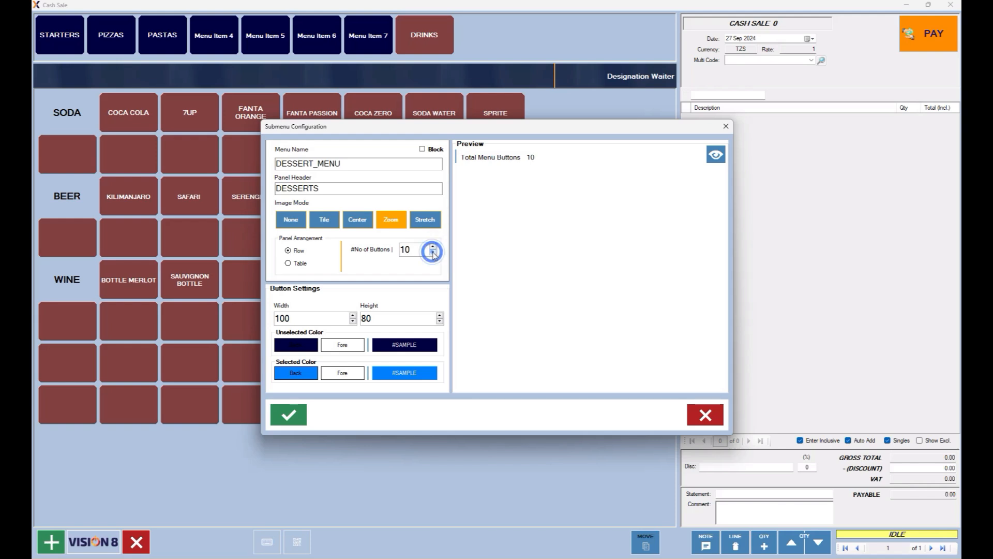
{"action": "left_click", "coordinate": [433, 247]}
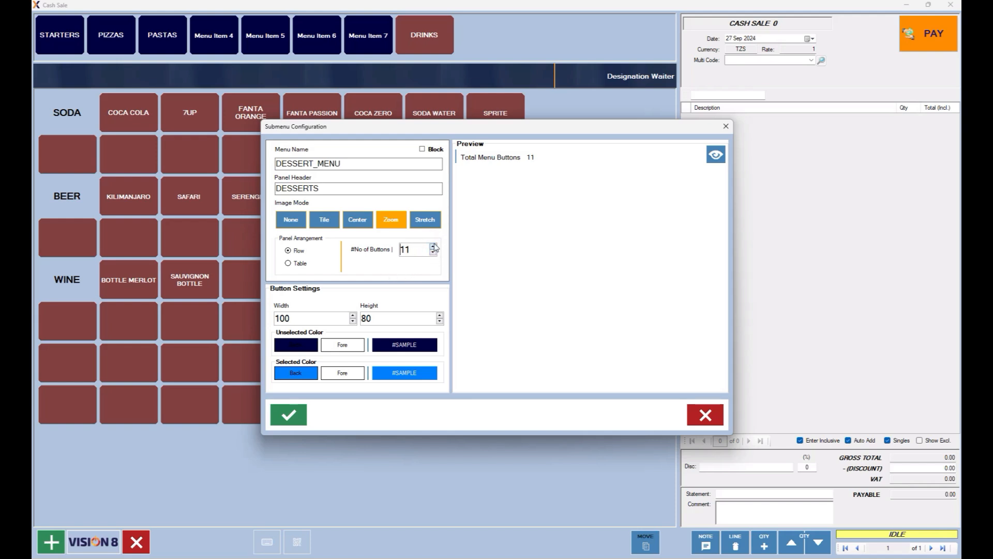
{"action": "left_click", "coordinate": [433, 246]}
{"action": "left_click", "coordinate": [307, 351]}
{"action": "left_click", "coordinate": [466, 173]}
{"action": "left_click", "coordinate": [462, 282]}
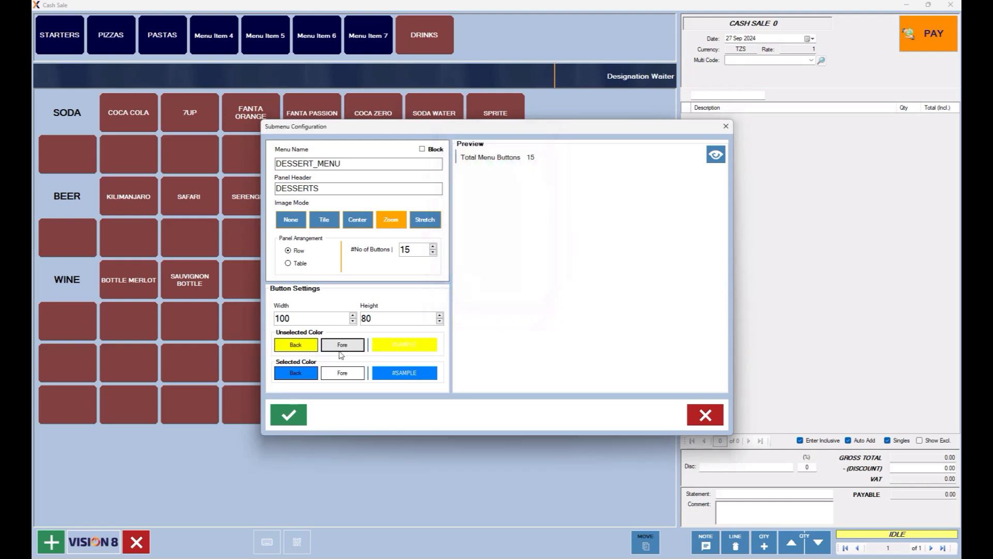
{"action": "left_click", "coordinate": [339, 351]}
{"action": "left_click", "coordinate": [541, 216]}
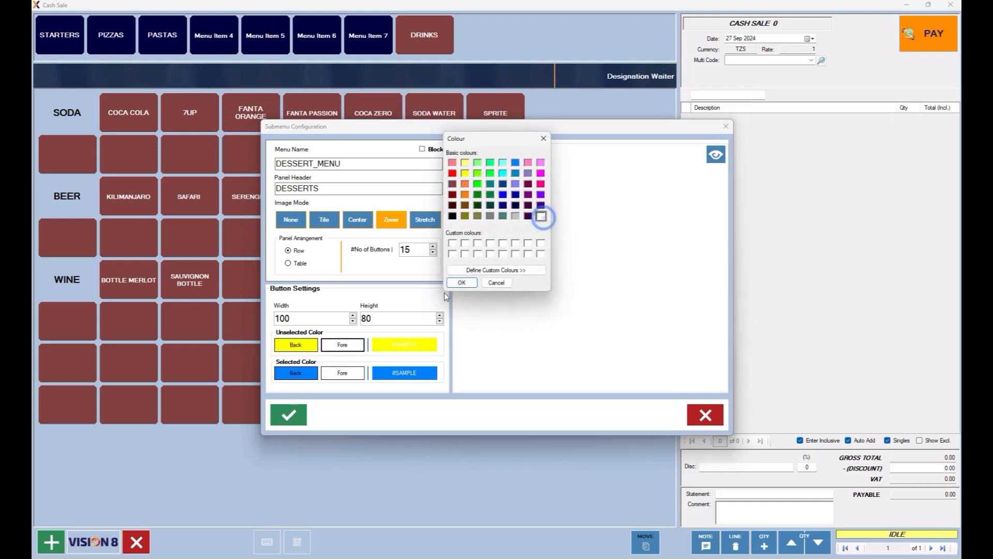
{"action": "left_click", "coordinate": [455, 283]}
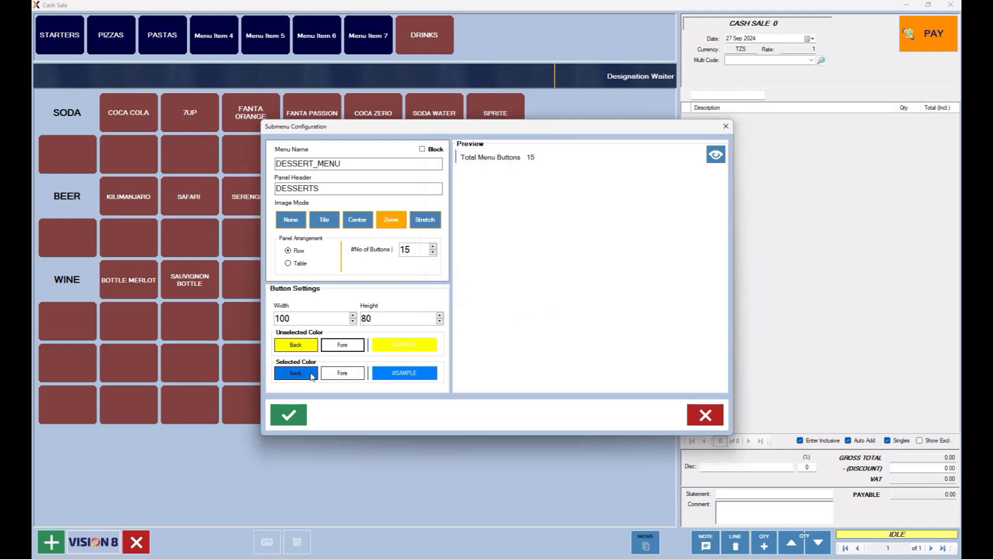
Change the submenu's unselected text to black and apply it to all panels.
{"action": "left_click", "coordinate": [291, 422]}
{"action": "left_click", "coordinate": [713, 158]}
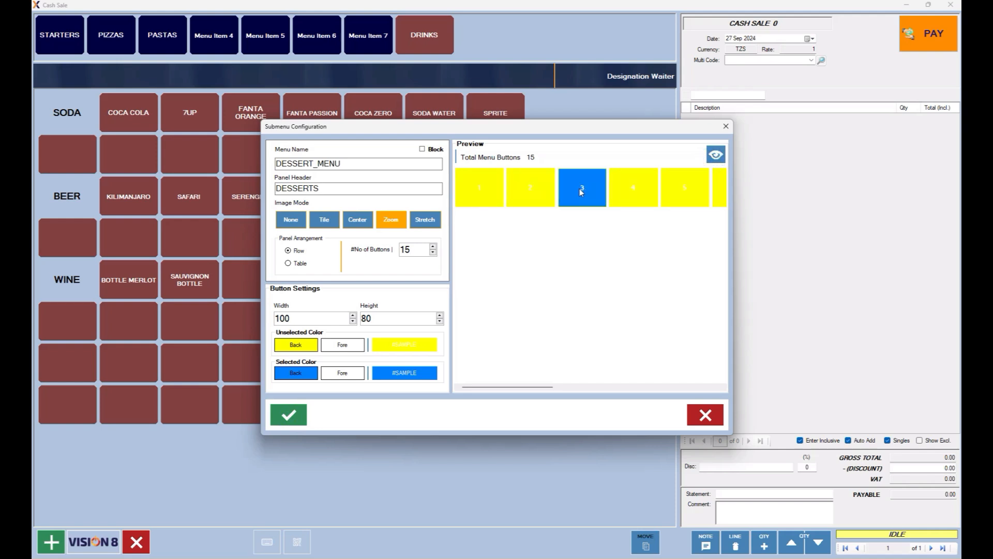
{"action": "left_click", "coordinate": [343, 344]}
{"action": "left_click", "coordinate": [453, 216]}
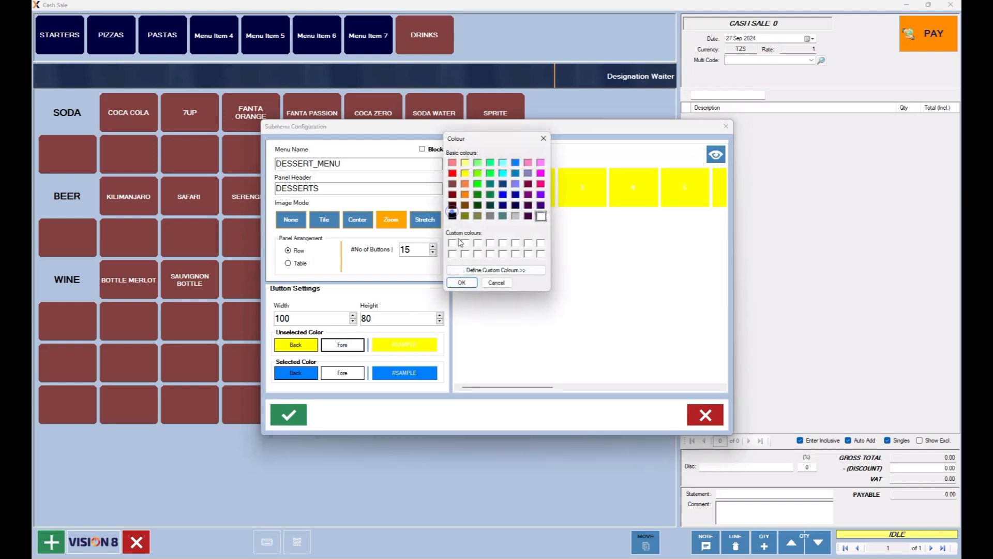
{"action": "left_click", "coordinate": [463, 283]}
{"action": "left_click", "coordinate": [289, 414]}
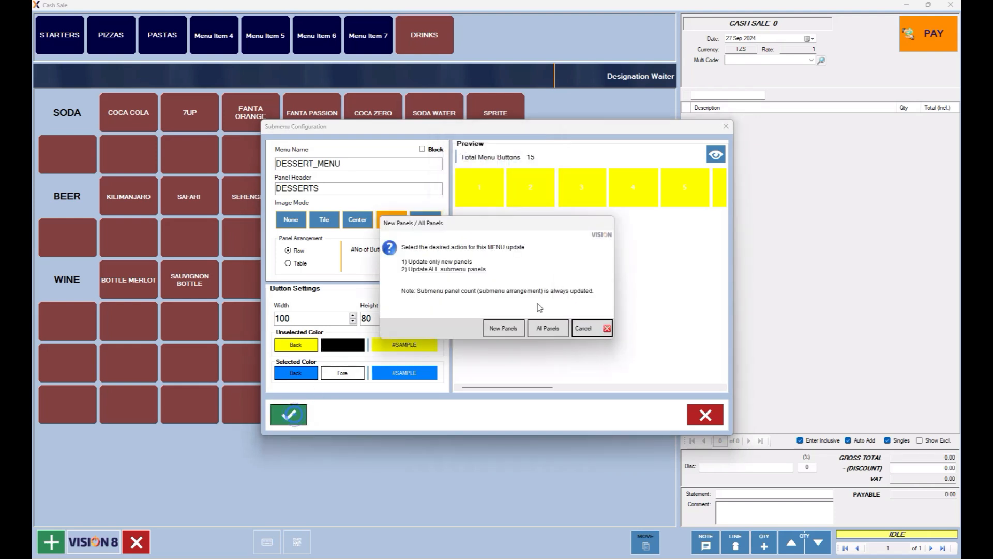
{"action": "left_click", "coordinate": [546, 329]}
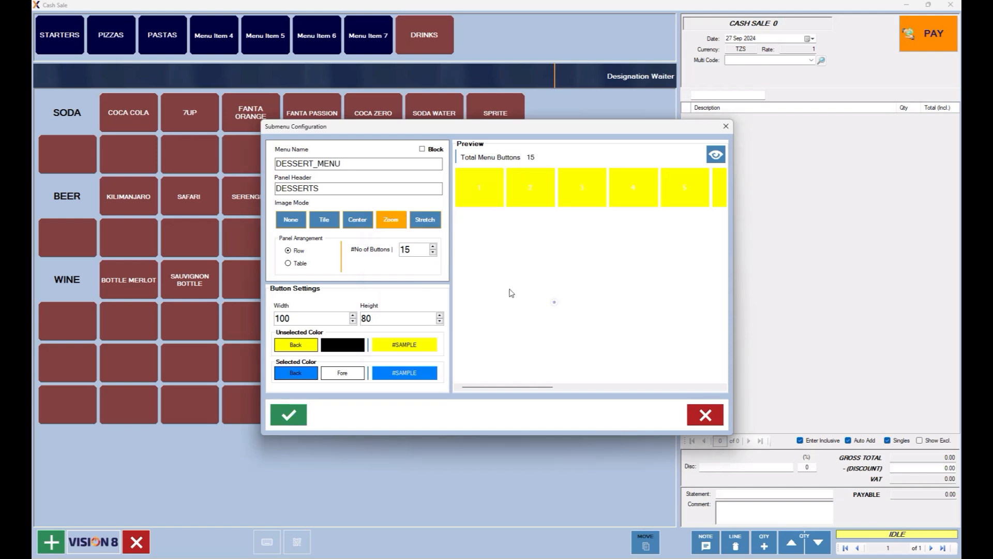
Save the submenu settings again, close them, and save the DESSERTS button.
{"action": "left_click", "coordinate": [721, 162]}
{"action": "left_click", "coordinate": [296, 414]}
{"action": "left_click", "coordinate": [548, 331]}
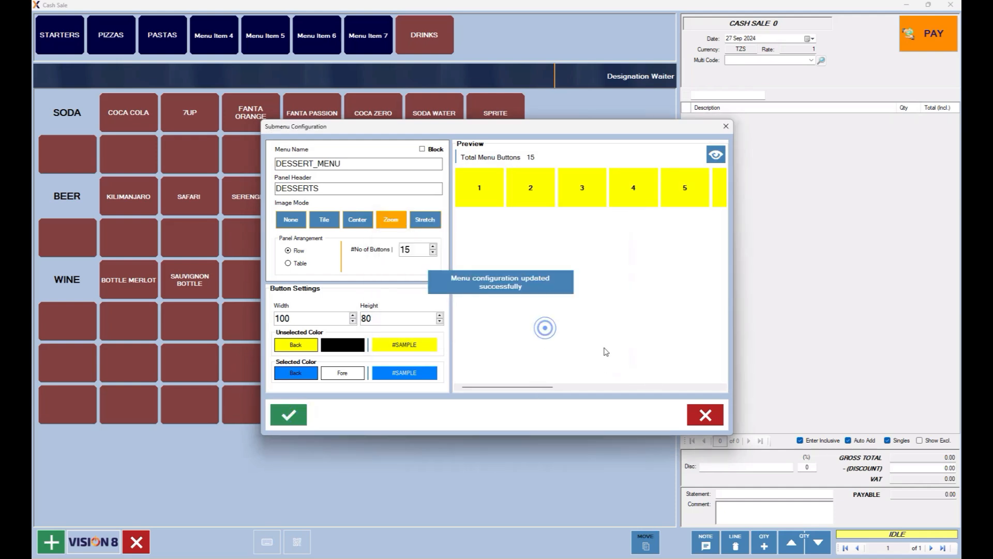
{"action": "left_click", "coordinate": [705, 415]}
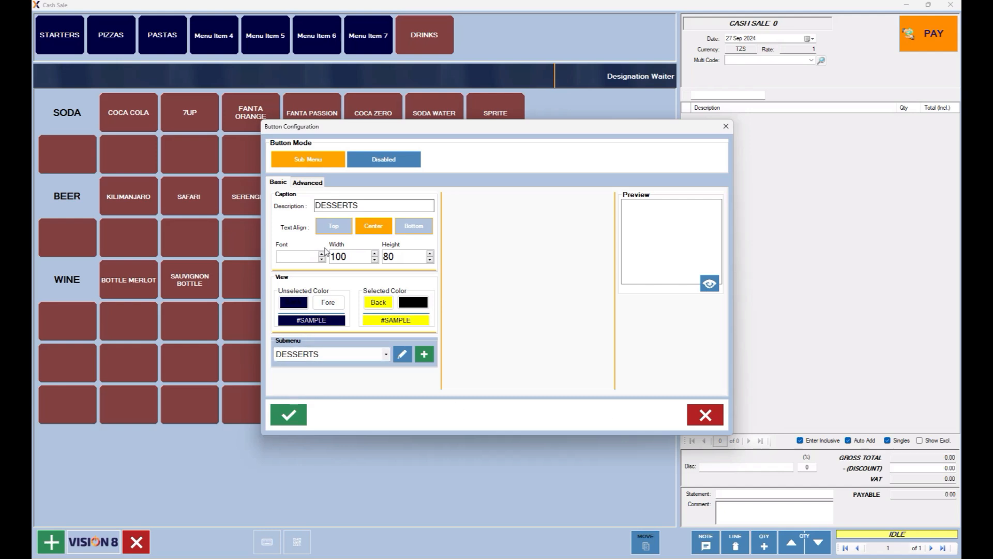
{"action": "left_click", "coordinate": [299, 417]}
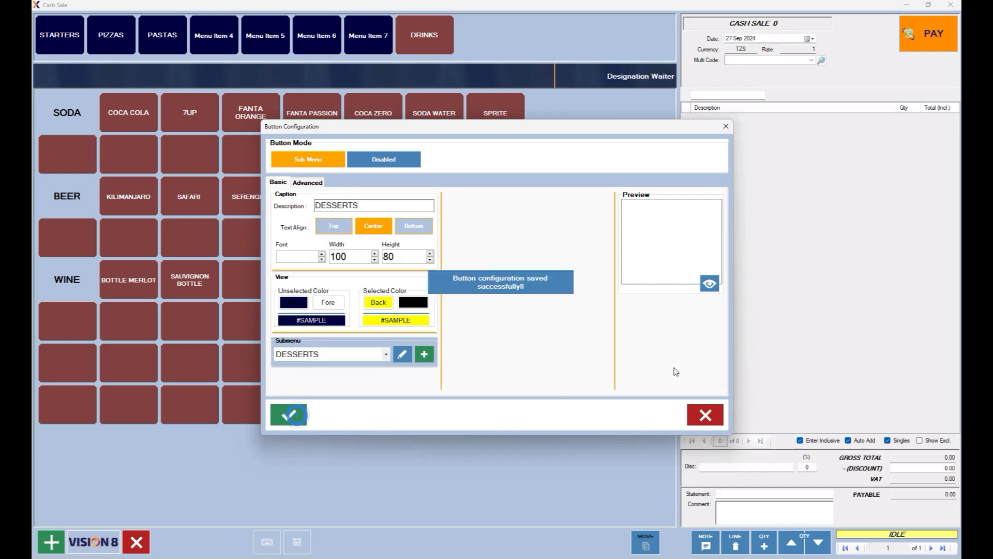
View the 15 yellow DESSERTS item buttons, then reopen the DESSERTS button configuration.
{"action": "left_click", "coordinate": [707, 419]}
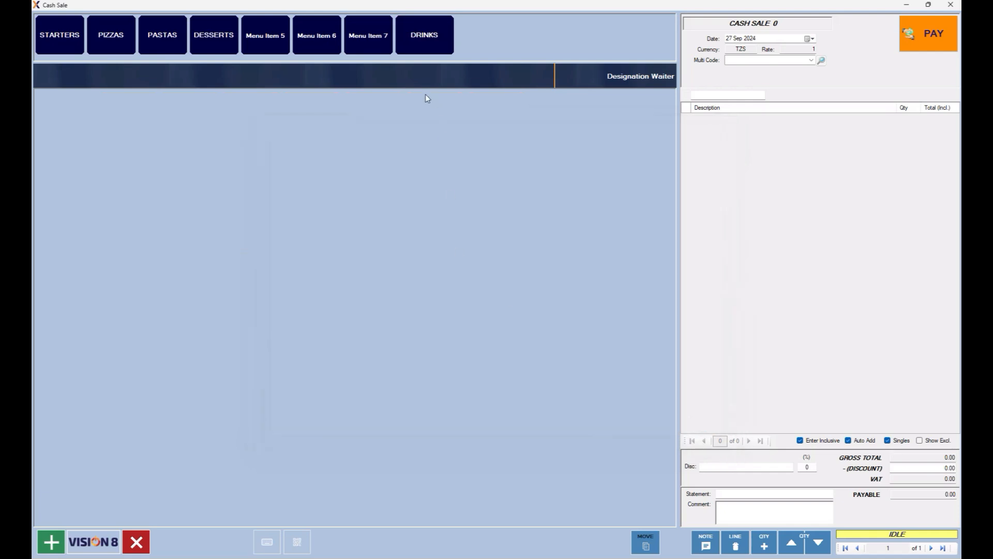
{"action": "left_click", "coordinate": [225, 37]}
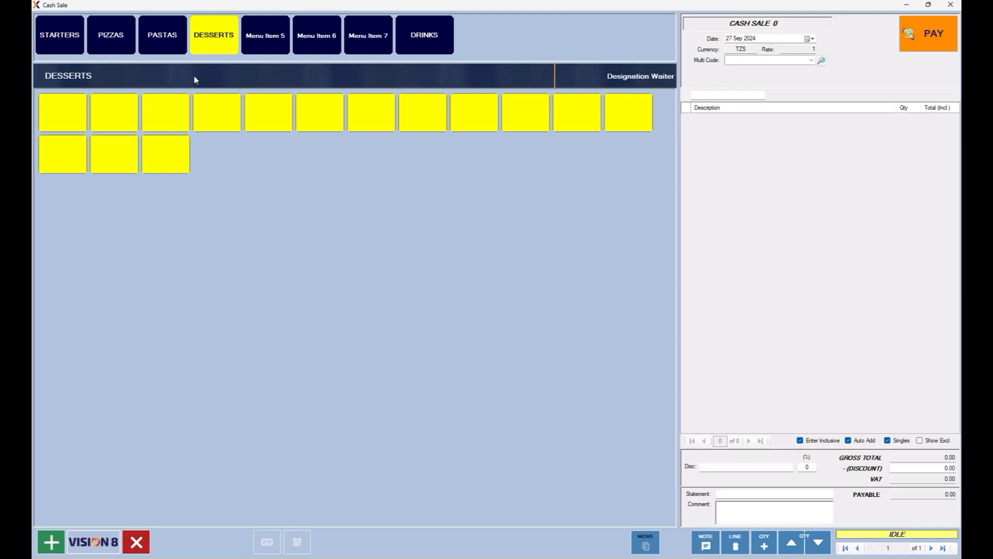
{"action": "right_click", "coordinate": [217, 39]}
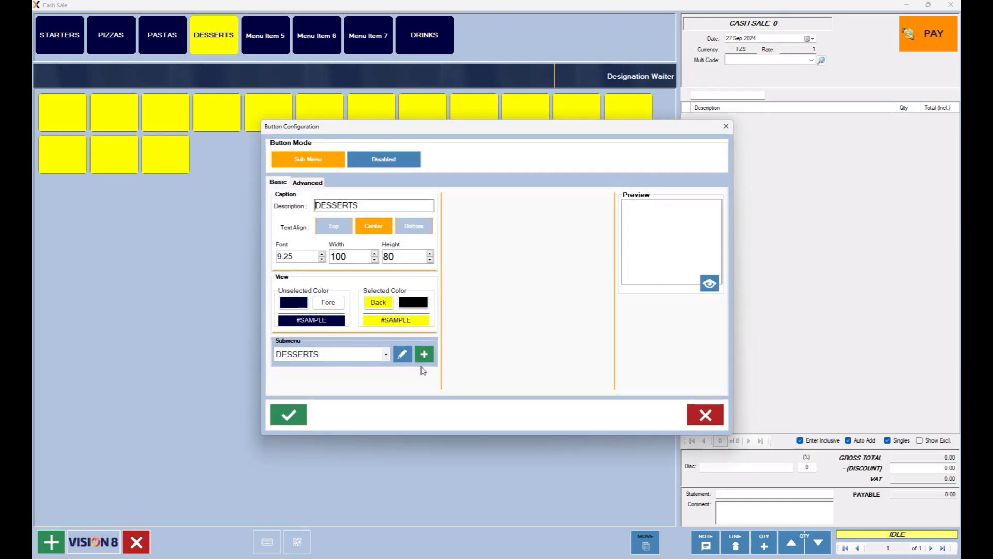
Set the DESSERTS submenu to 20 buttons, width 140, with orange unselected background.
{"action": "left_click", "coordinate": [403, 355]}
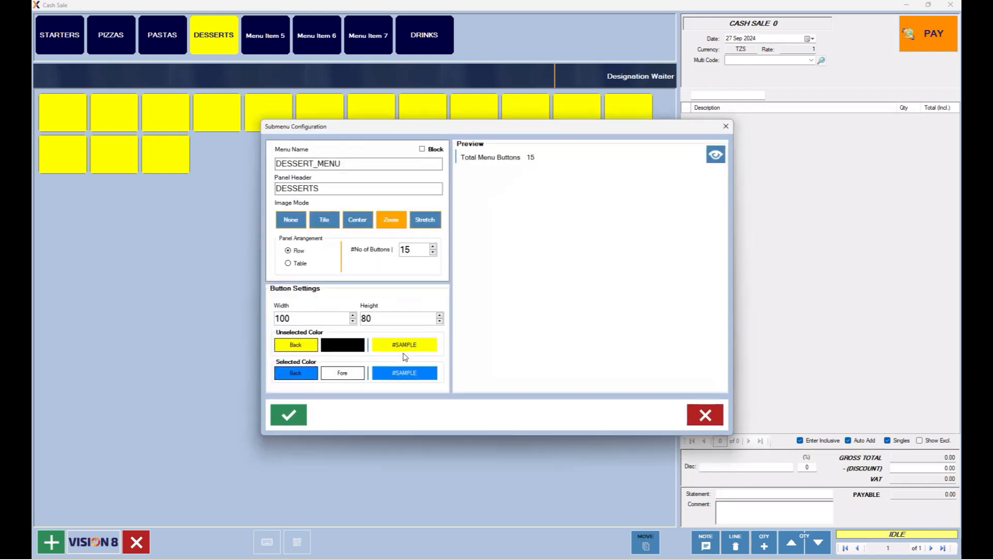
{"action": "left_click", "coordinate": [434, 246]}
{"action": "double_click", "coordinate": [320, 320]}
{"action": "type", "text": "1"}
{"action": "left_click", "coordinate": [387, 318]}
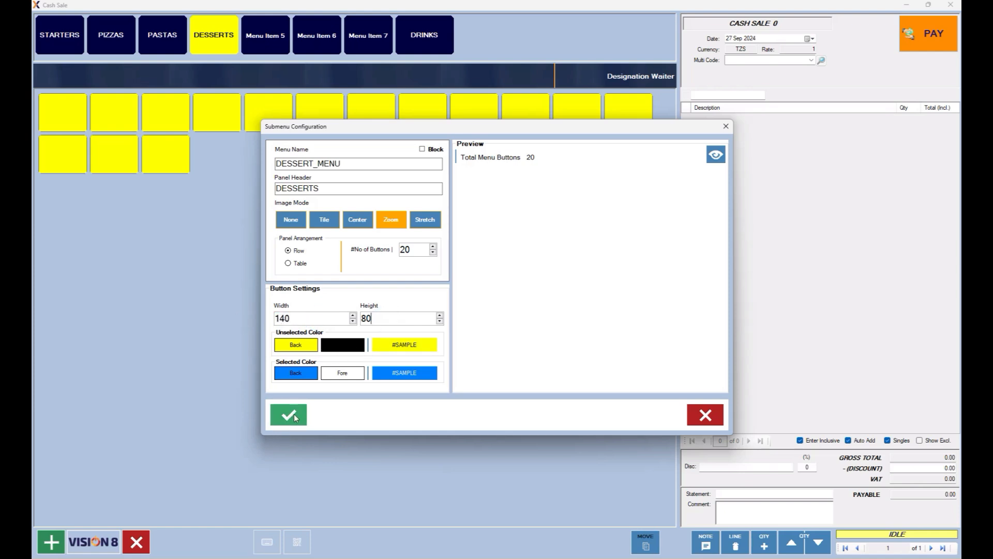
{"action": "left_click", "coordinate": [297, 347]}
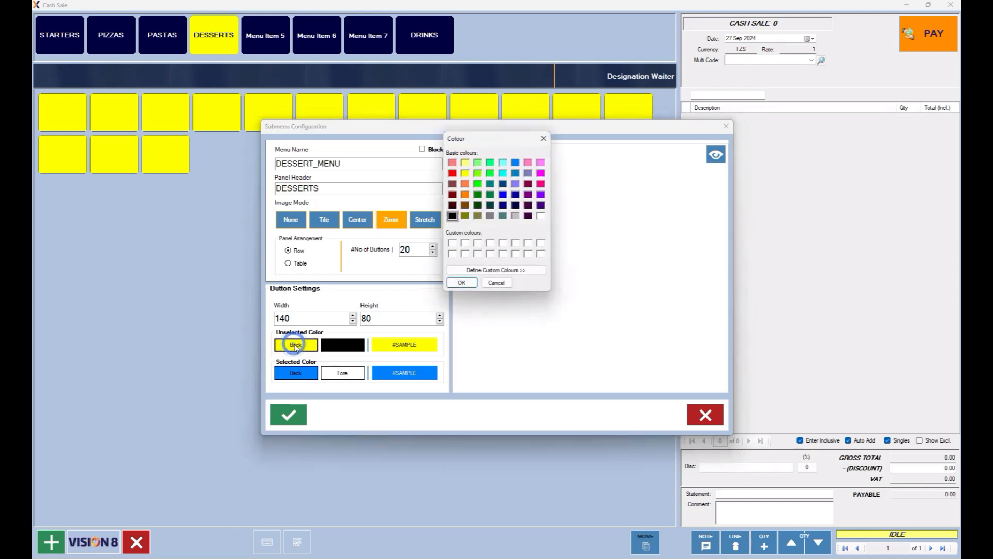
{"action": "left_click", "coordinate": [516, 164]}
{"action": "left_click", "coordinate": [465, 195]}
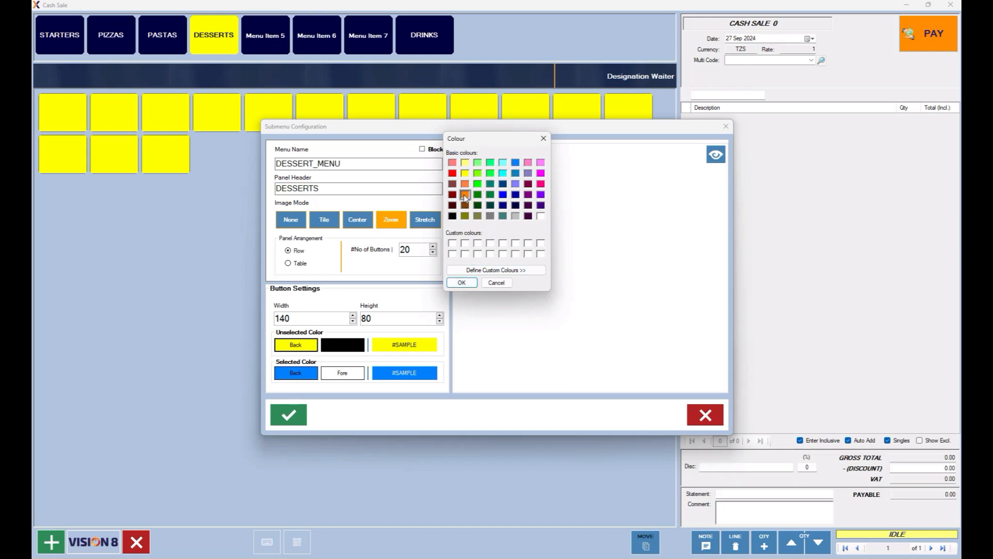
{"action": "left_click", "coordinate": [460, 283]}
Apply the changes to the new panels only and save the DESSERTS button.
{"action": "left_click", "coordinate": [288, 416]}
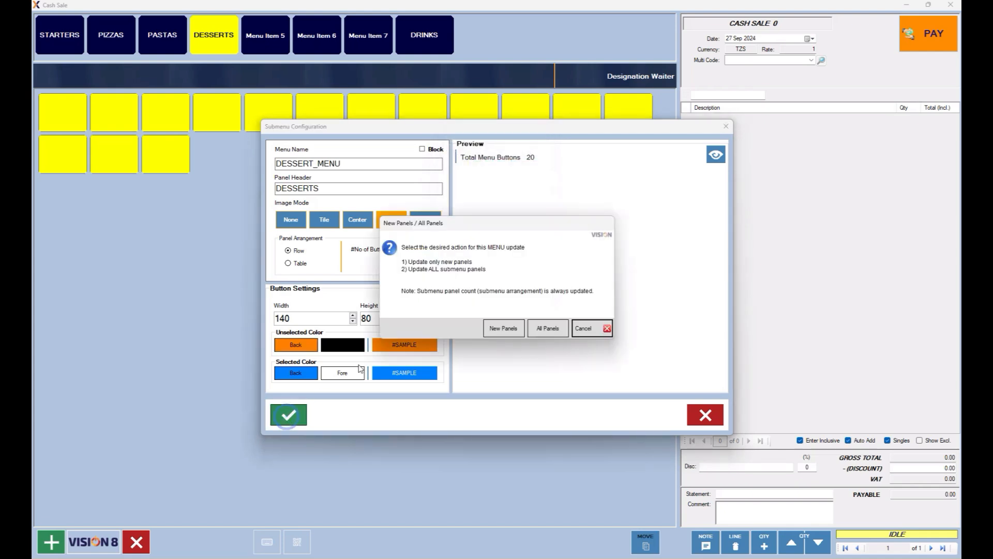
{"action": "left_click", "coordinate": [504, 328]}
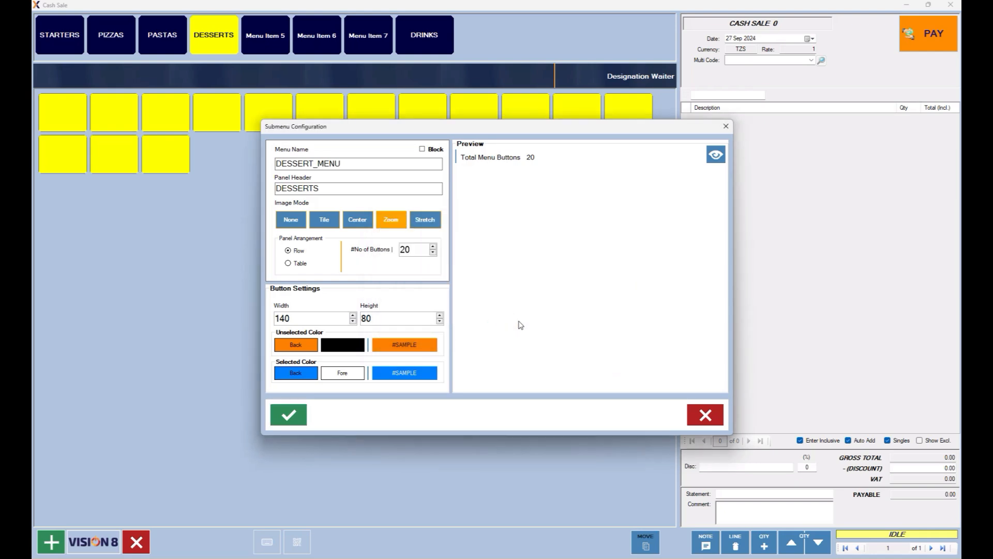
{"action": "left_click", "coordinate": [705, 414]}
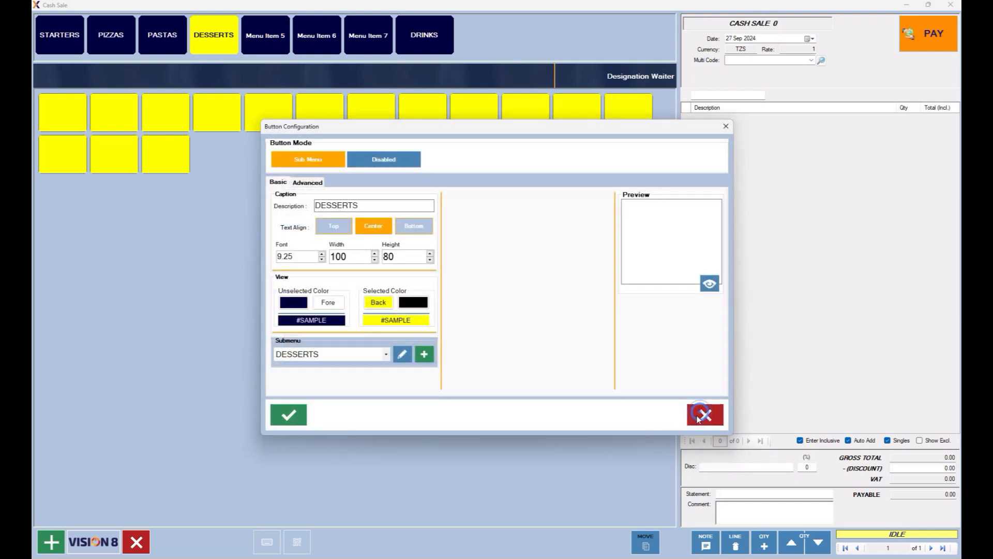
{"action": "left_click", "coordinate": [288, 415]}
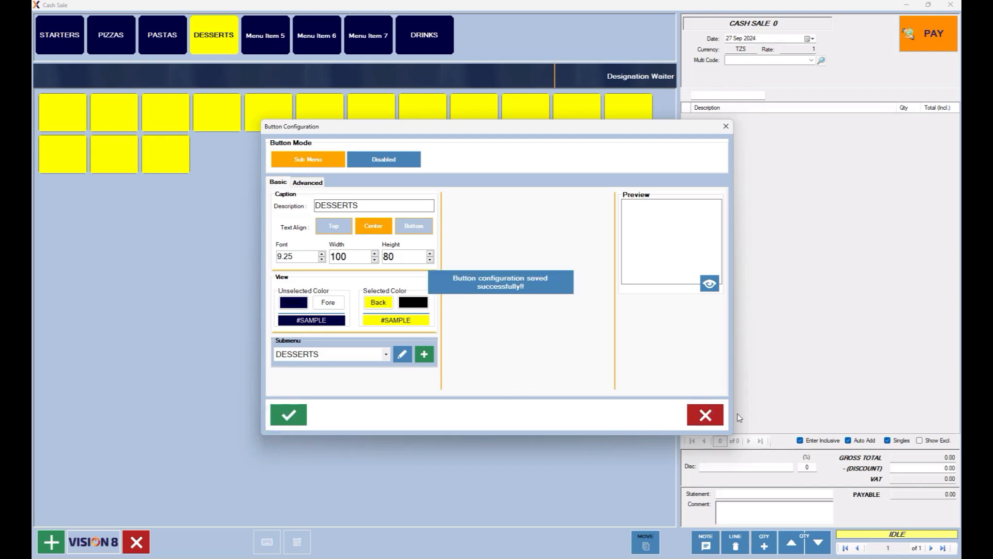
{"action": "left_click", "coordinate": [705, 414]}
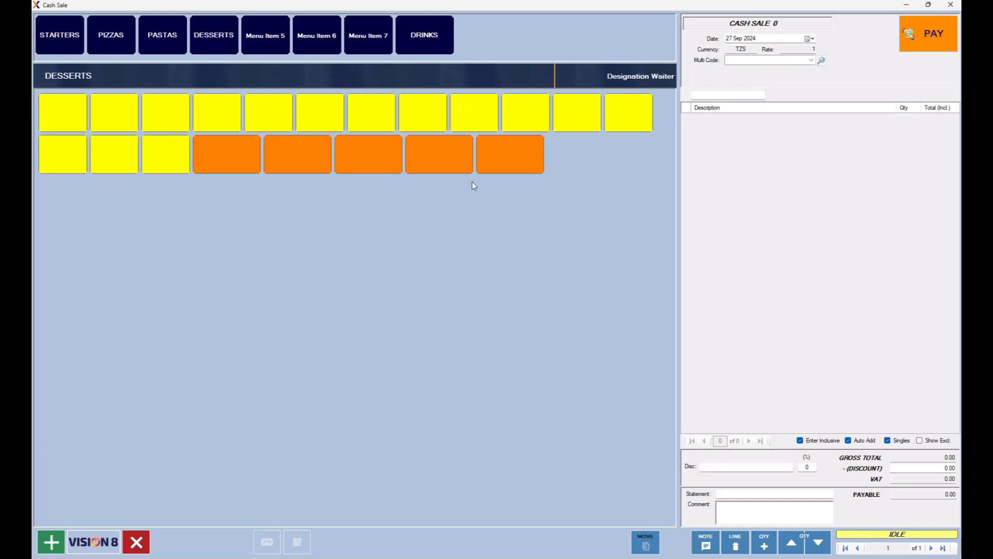
Disable Menu Item 5 and Menu Item 6.
{"action": "left_click", "coordinate": [266, 41]}
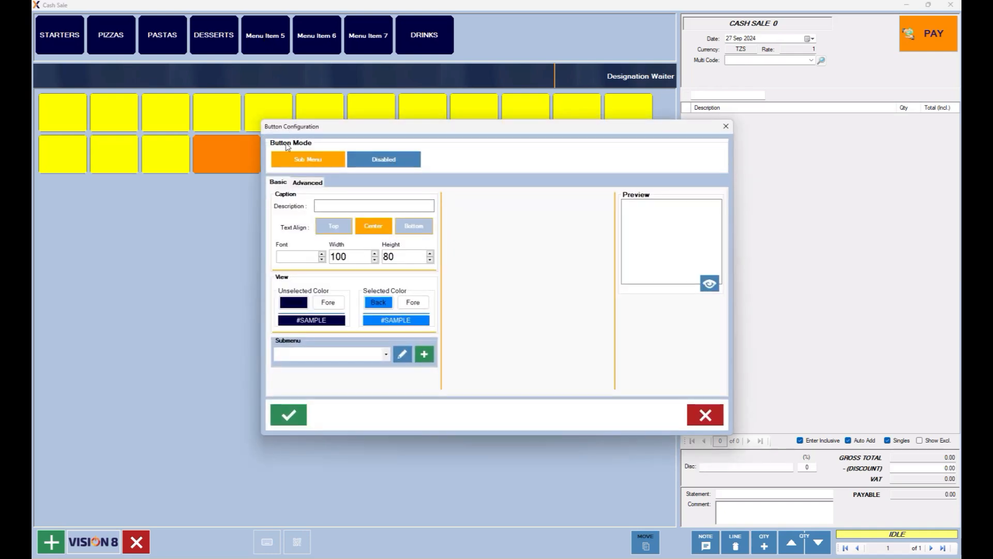
{"action": "left_click", "coordinate": [369, 160]}
{"action": "left_click", "coordinate": [304, 409]}
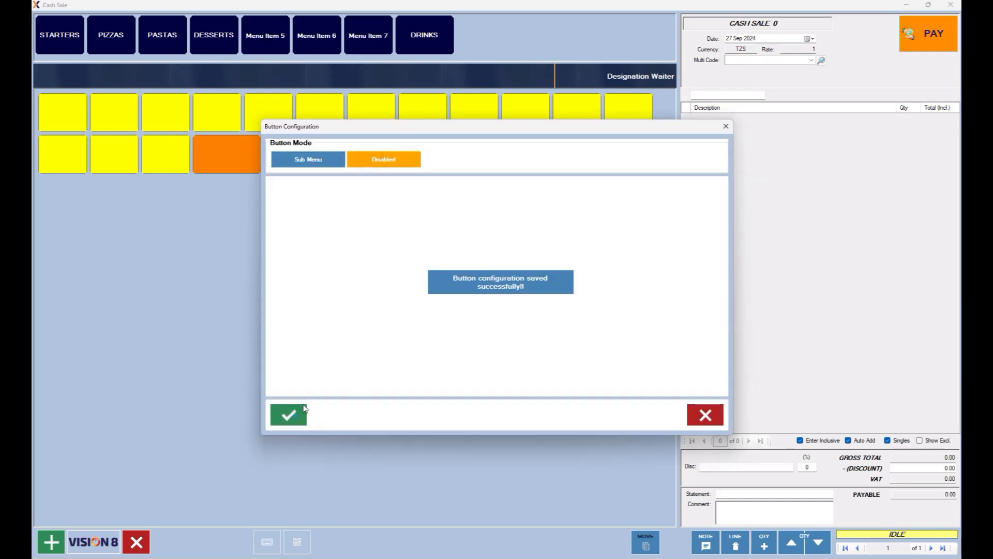
{"action": "left_click", "coordinate": [710, 417]}
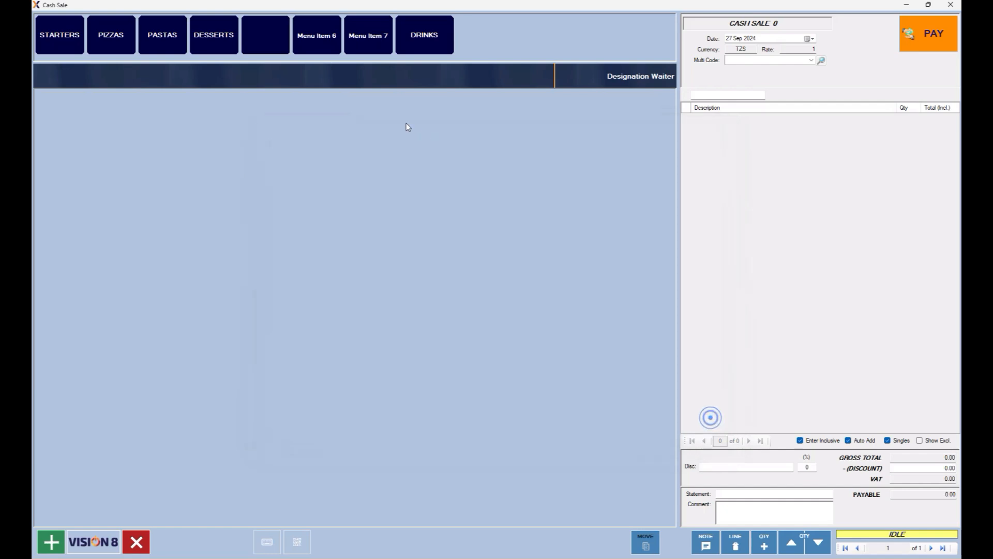
{"action": "left_click", "coordinate": [332, 39]}
{"action": "left_click", "coordinate": [385, 160]}
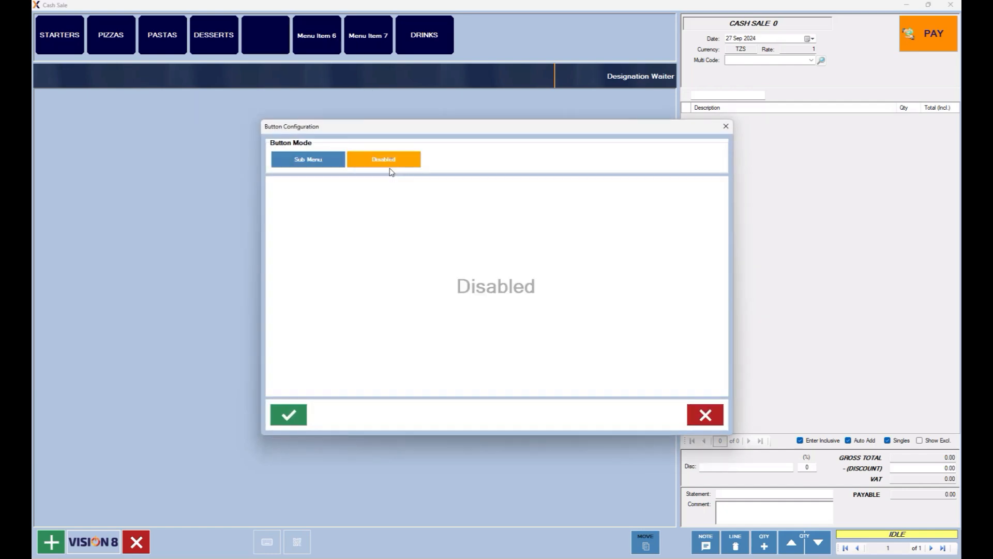
{"action": "left_click", "coordinate": [305, 411]}
{"action": "left_click", "coordinate": [705, 414]}
Disable Menu Item 7, then check that DRINKS still shows soda, beer and wine.
{"action": "left_click", "coordinate": [363, 32]}
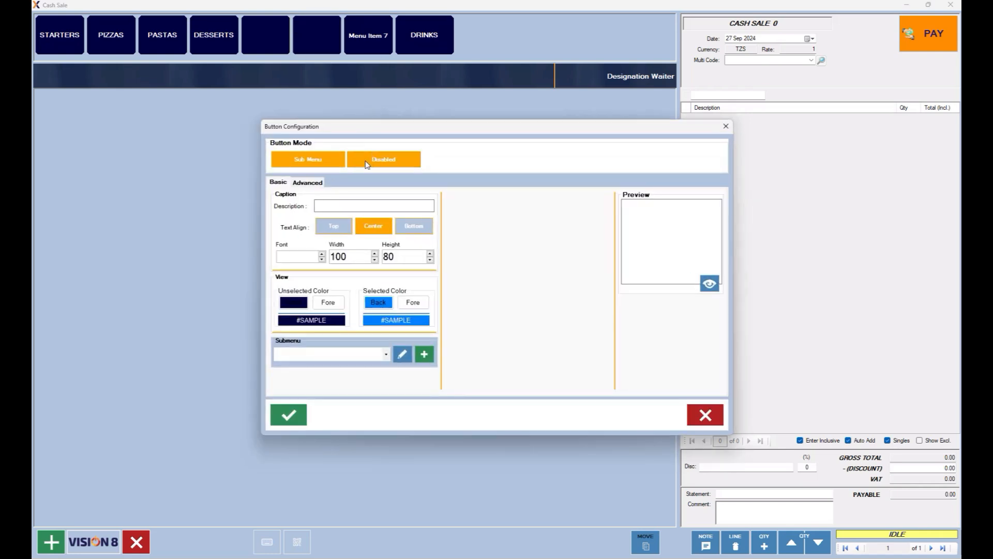
{"action": "left_click", "coordinate": [372, 161]}
{"action": "left_click", "coordinate": [295, 409]}
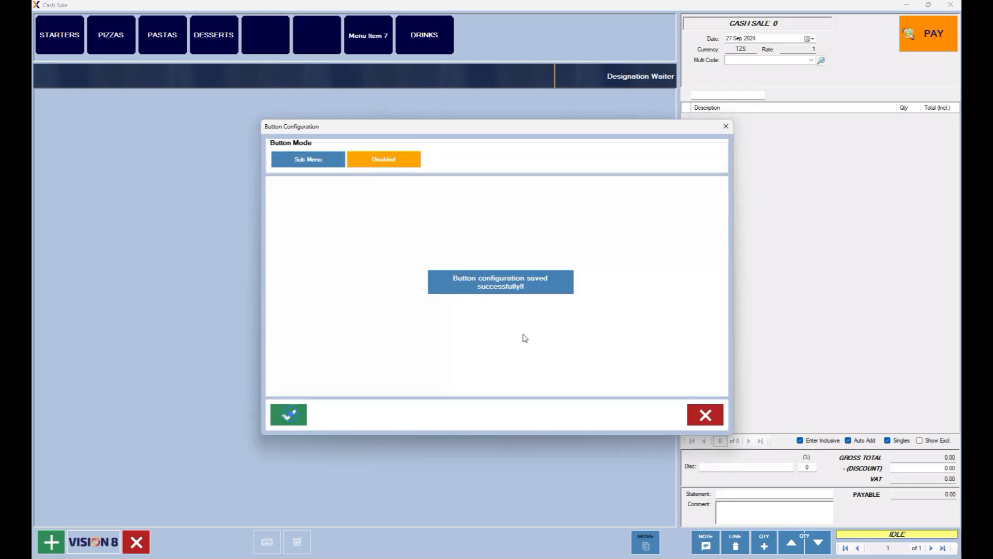
{"action": "left_click", "coordinate": [720, 418]}
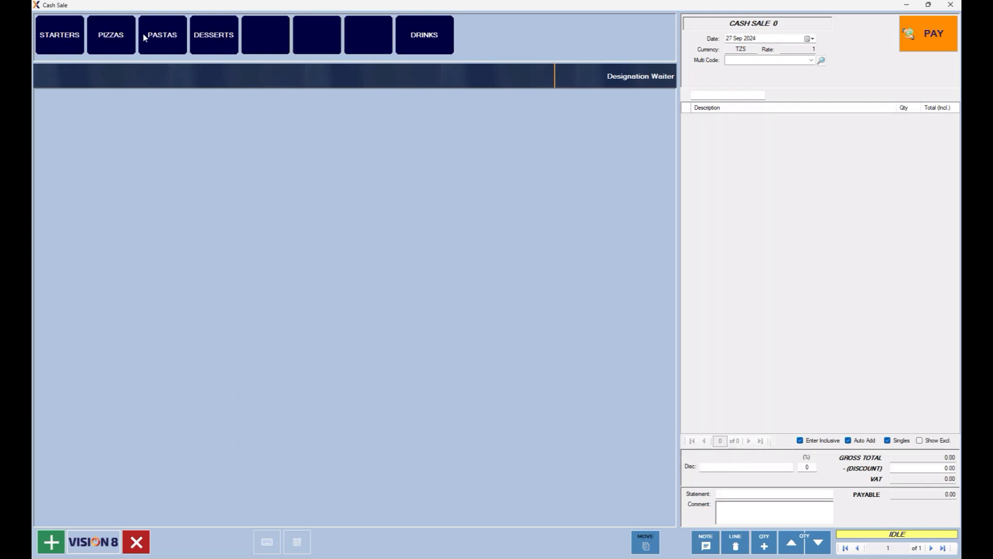
{"action": "left_click", "coordinate": [425, 34]}
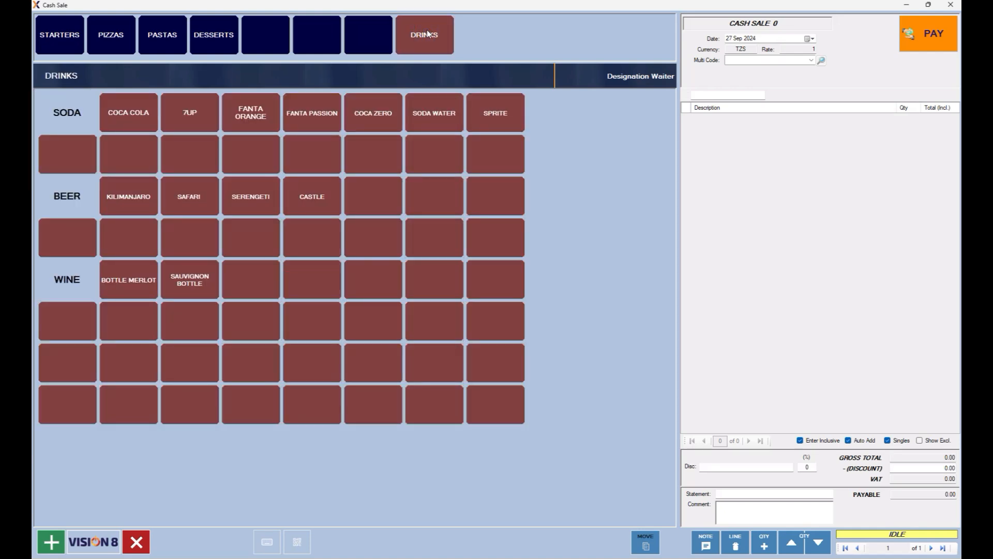